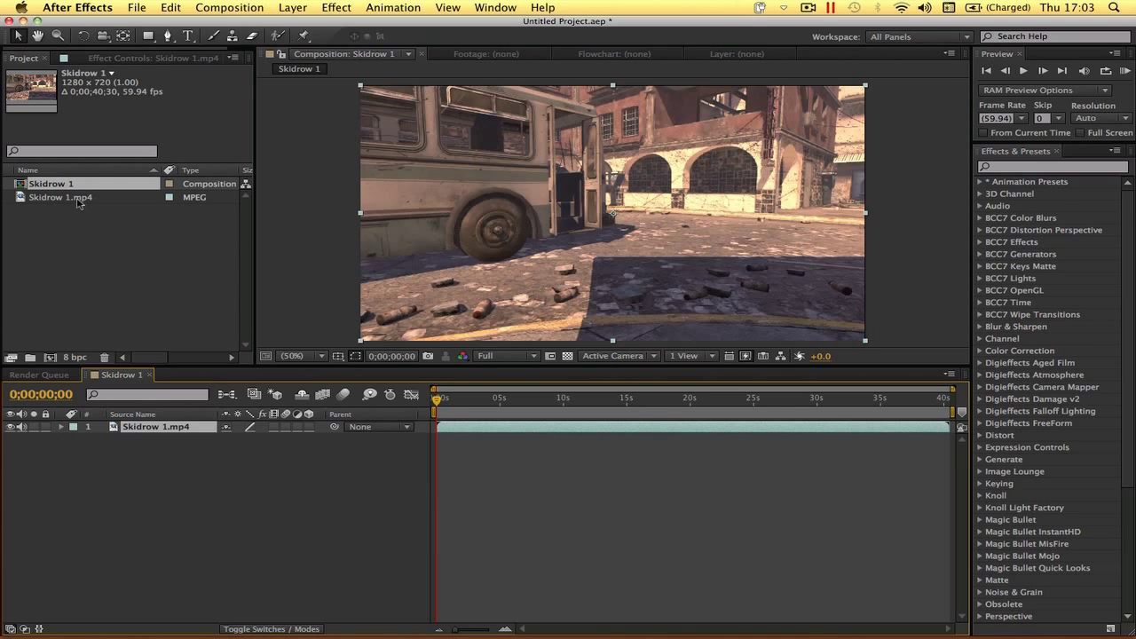
Step: Scale the Skidrow 1.mp4 layer up slightly so its edges extend just past the composition frame
click(78, 185)
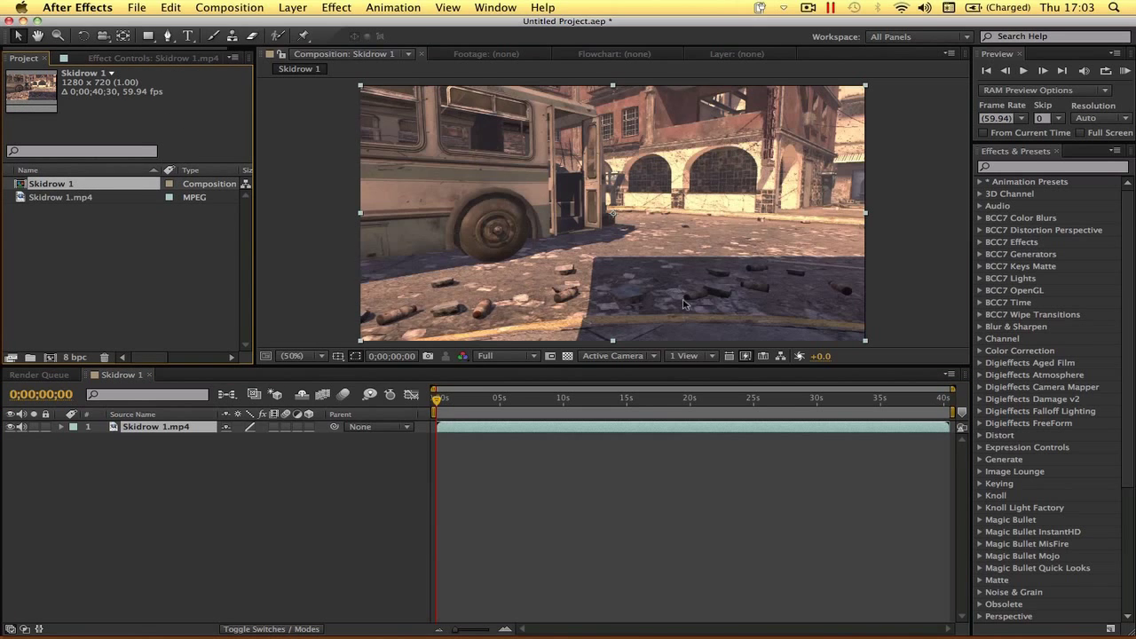
click(867, 87)
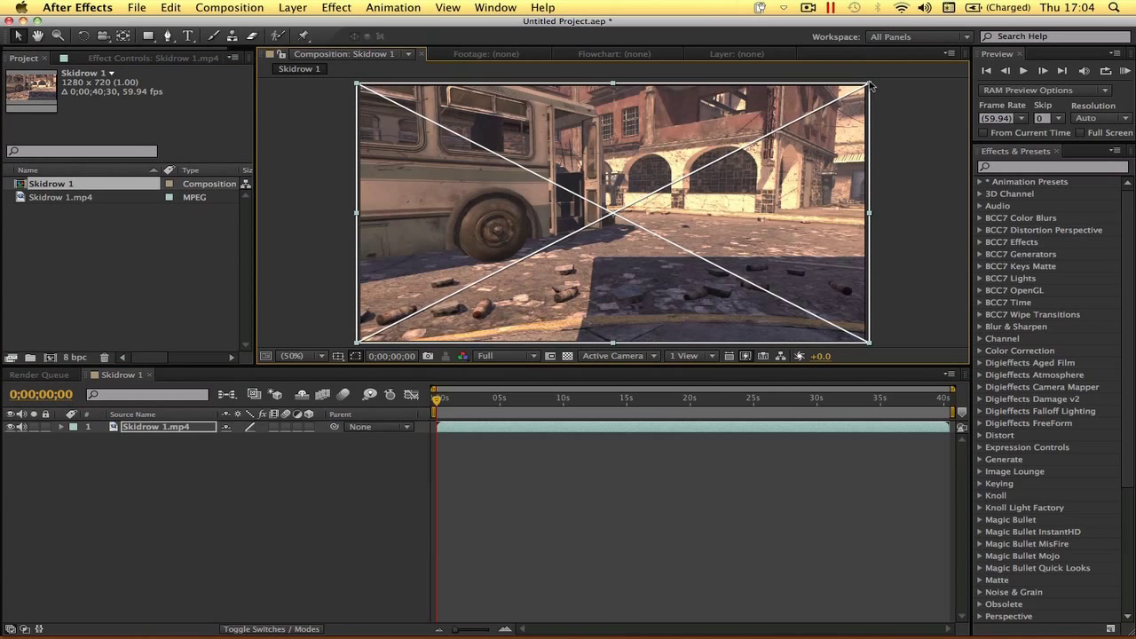
click(555, 499)
Step: Preview the clip from about 0;00;08;28, split it at 0;00;09;49 and delete the part before the split
click(544, 404)
key(KP_0)
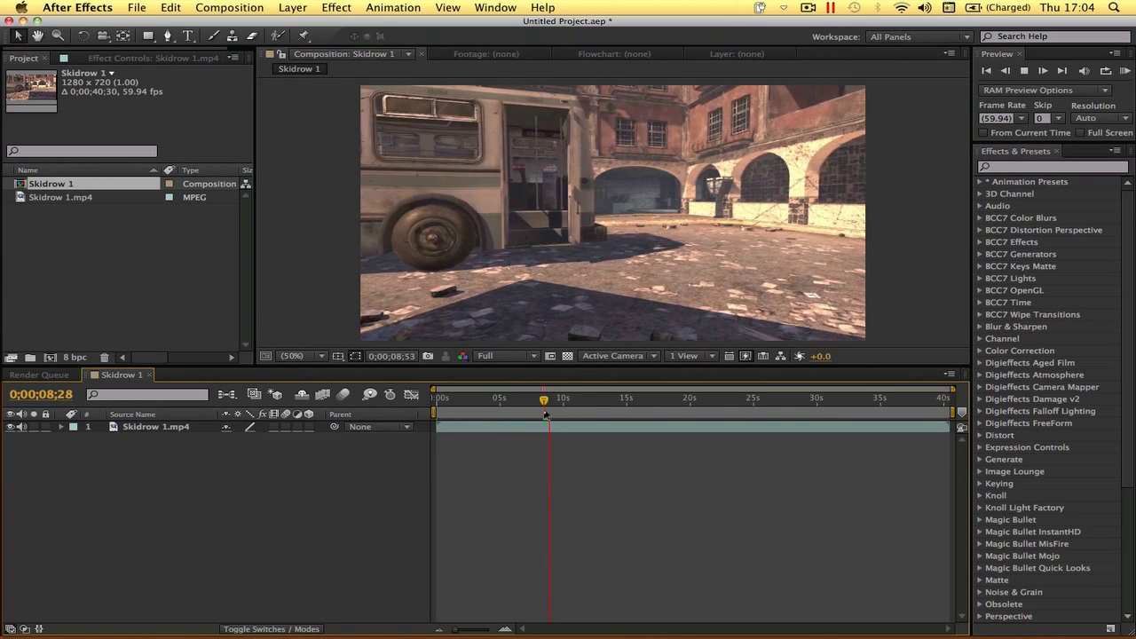
key(space)
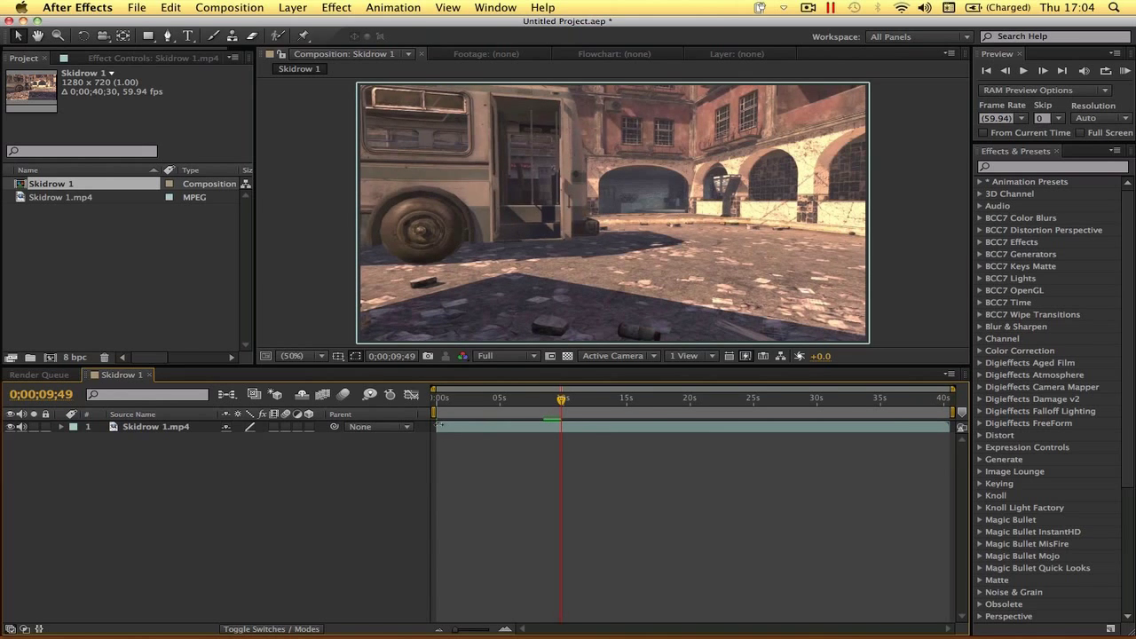
key(super+shift+d)
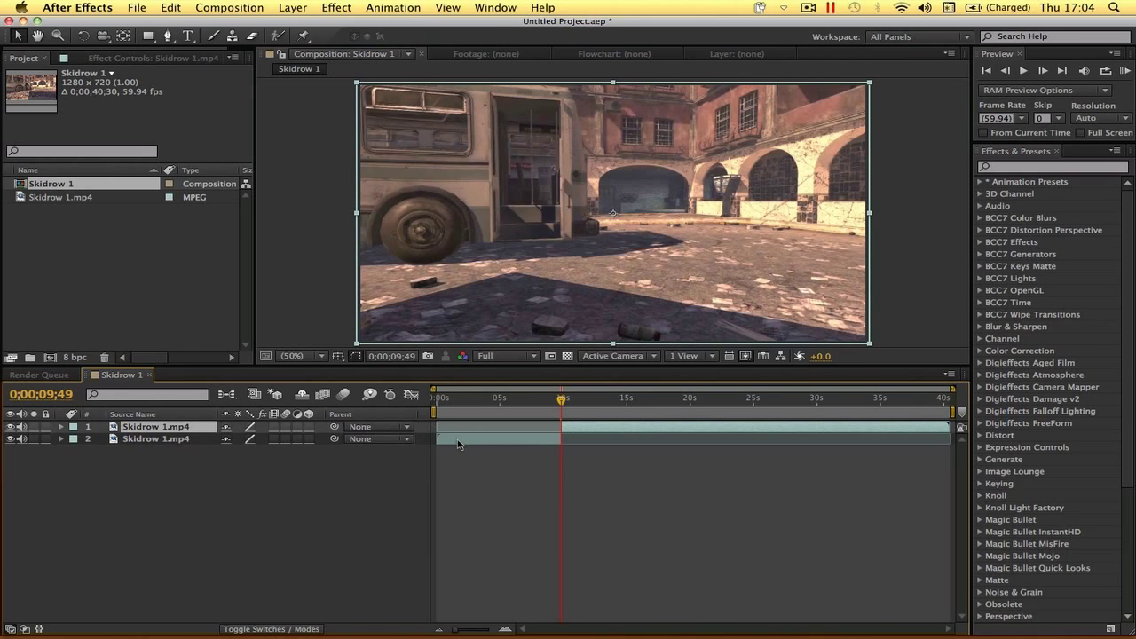
click(458, 440)
key(Delete)
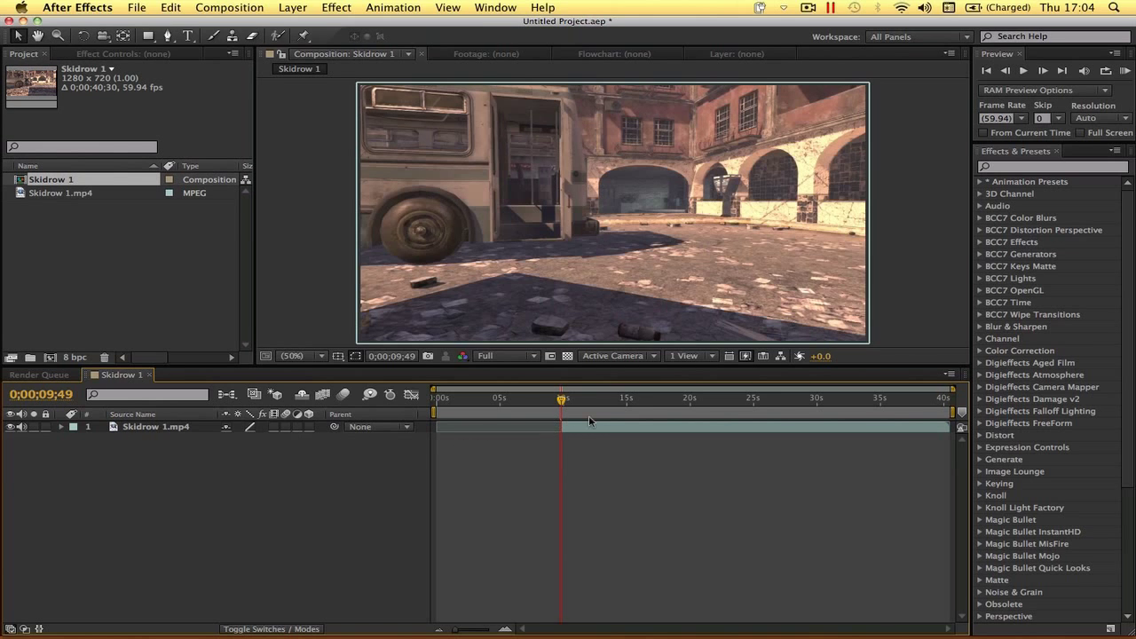
Step: Move the remaining clip so that it starts at the beginning of the timeline
drag(585, 432, 461, 431)
click(438, 399)
click(517, 460)
Step: End the work area at 0;00;05;40, split the clip there and delete the part after it
click(506, 409)
drag(506, 408, 508, 408)
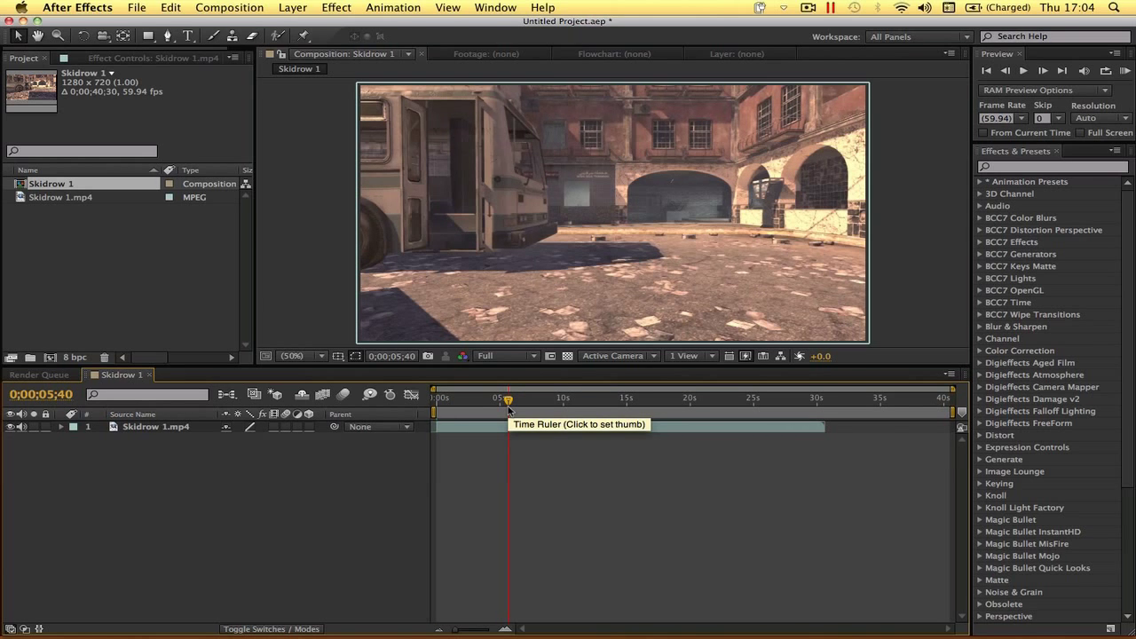
key(super+v)
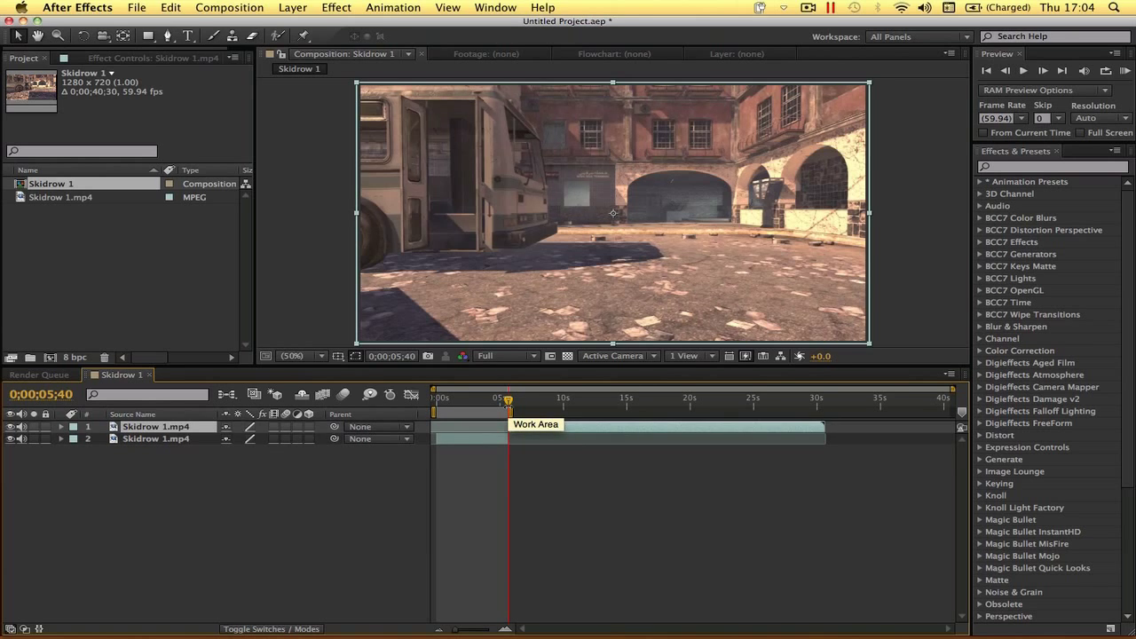
key(Delete)
Step: Check the end of the trimmed clip and shorten the work area to end at 0;00;05;32
click(483, 398)
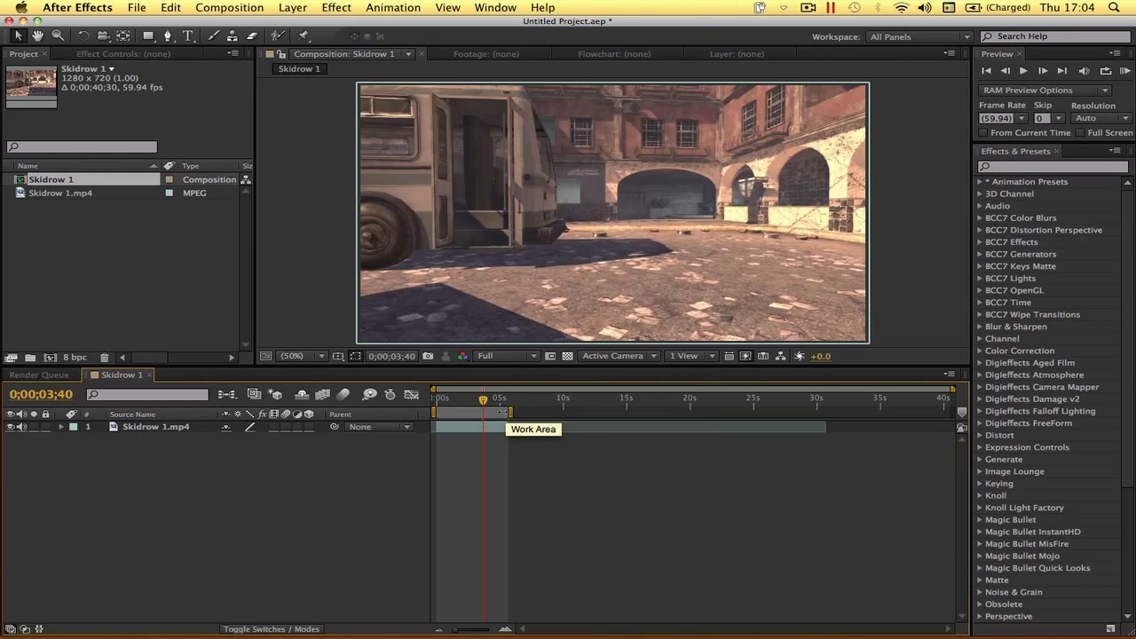
click(515, 402)
mouse_move(511, 411)
mouse_down()
mouse_move(535, 412)
mouse_move(508, 412)
mouse_up()
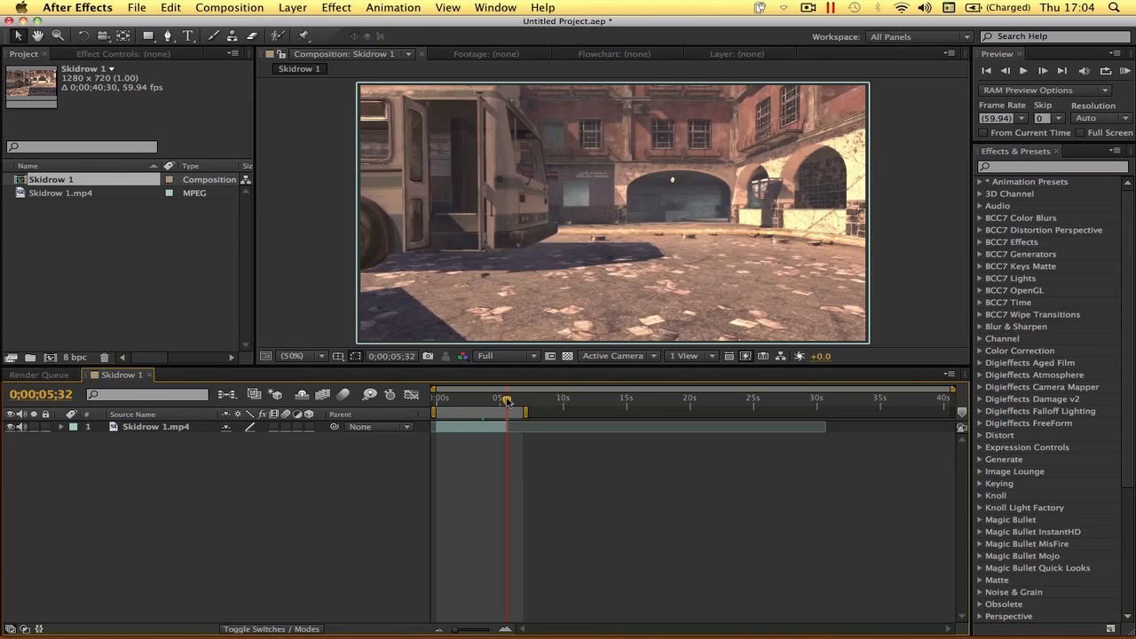
Step: Set the Skidrow 1 composition's frame rate to 30 frames per second in its composition settings
right_click(80, 181)
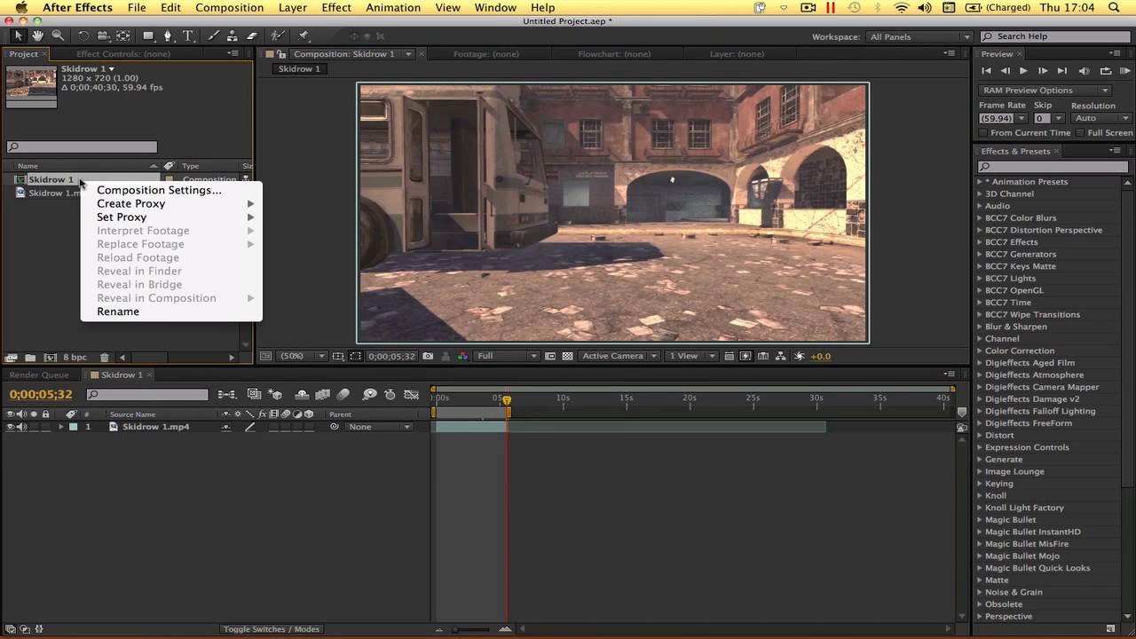
click(101, 192)
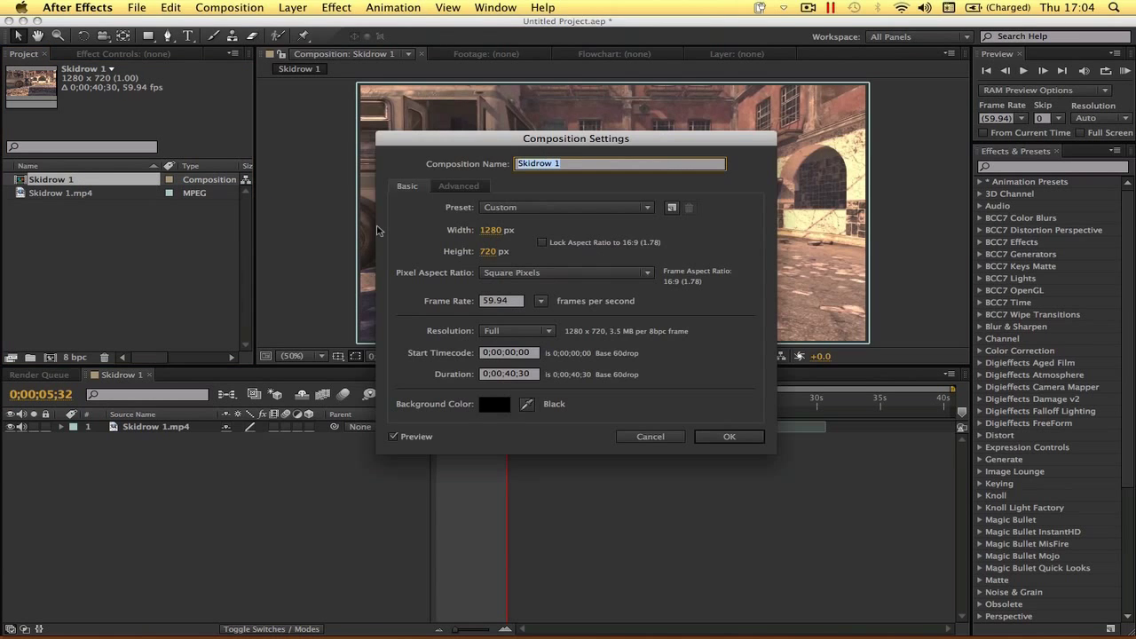
double_click(486, 302)
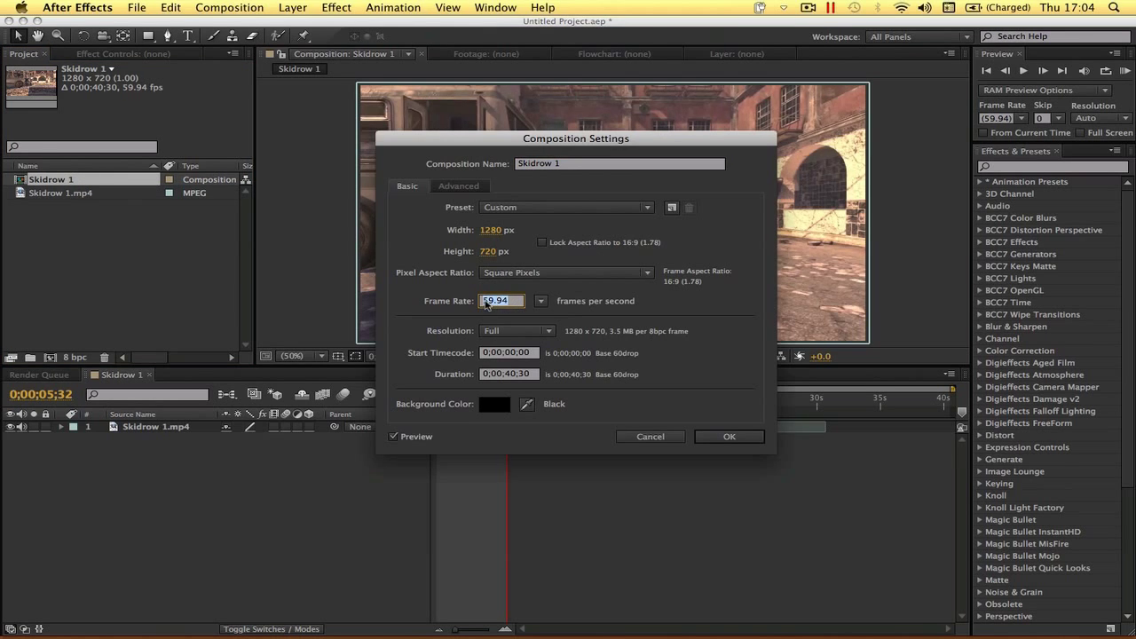
text(30)
key(Return)
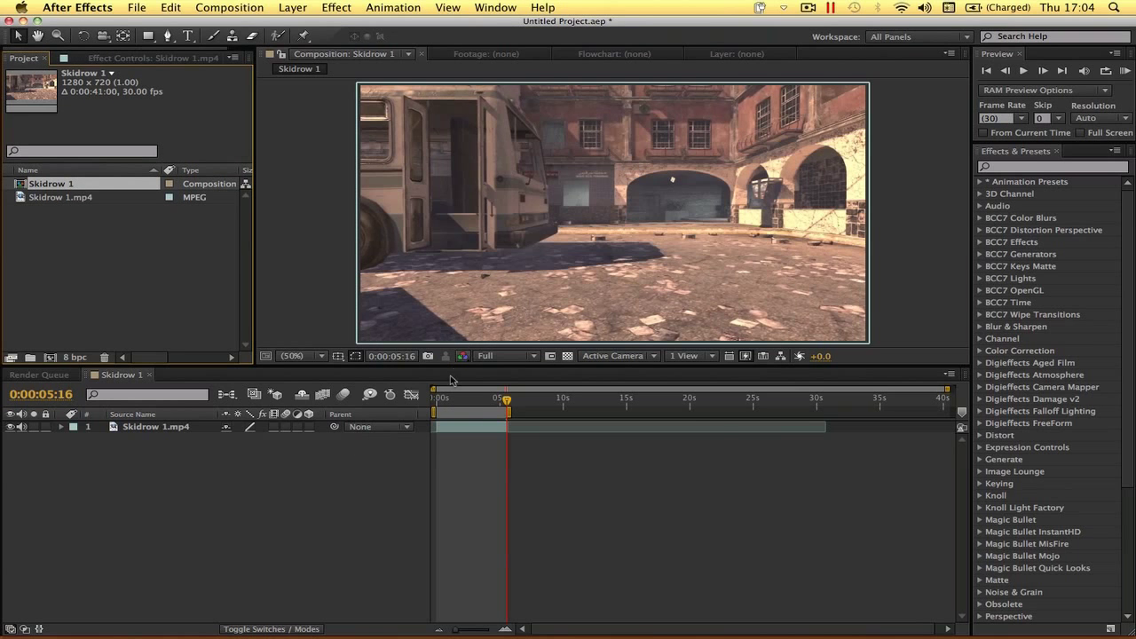
Step: Move the playhead to 0:00:02:15 and add the Skidrow 1 composition to the render queue
click(468, 399)
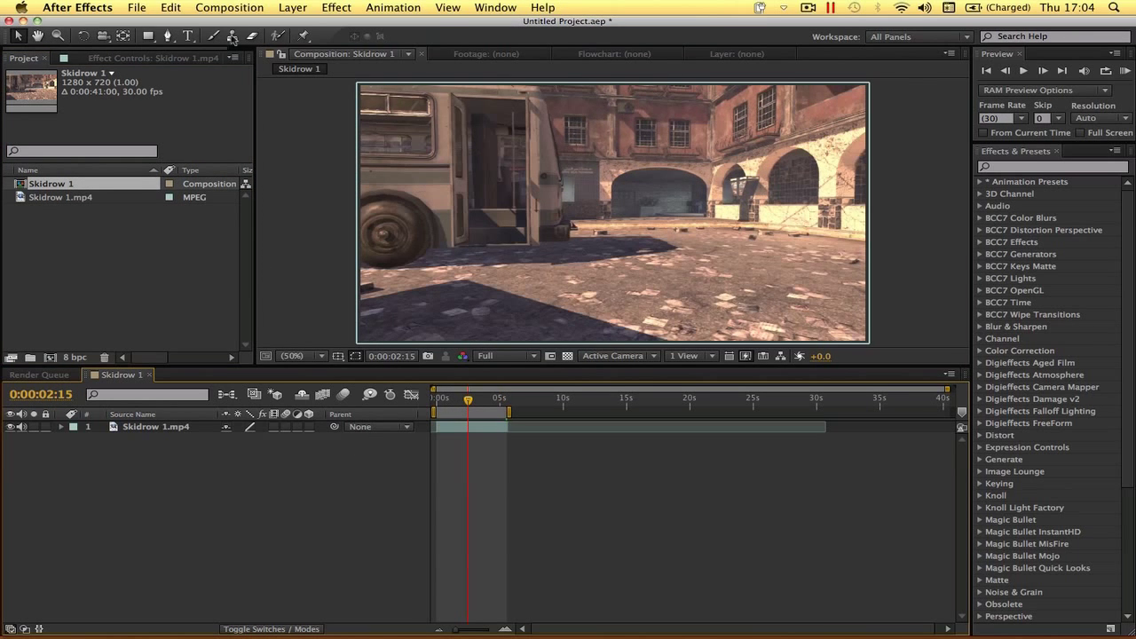
click(233, 7)
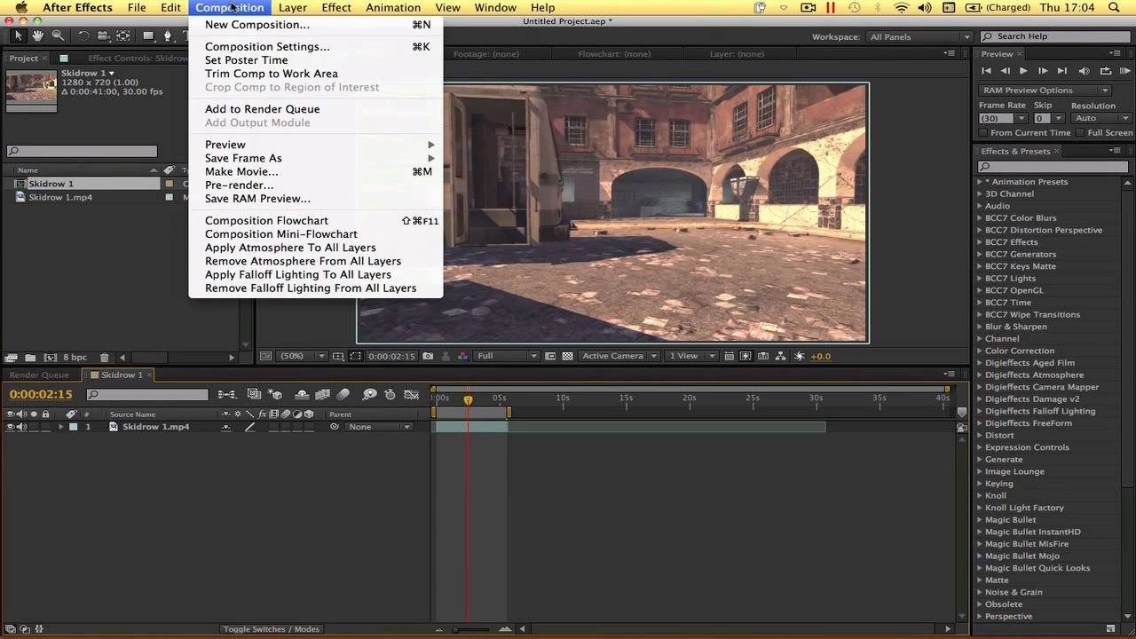
click(236, 109)
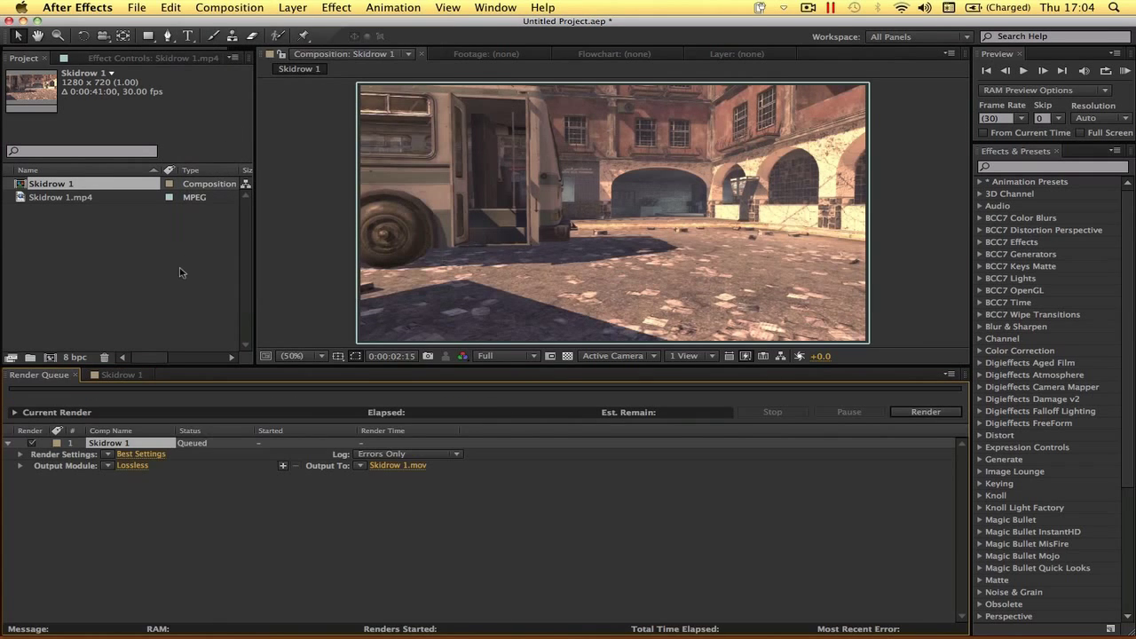
Step: Set the queued render's output module format to PNG Sequence
click(133, 465)
click(575, 96)
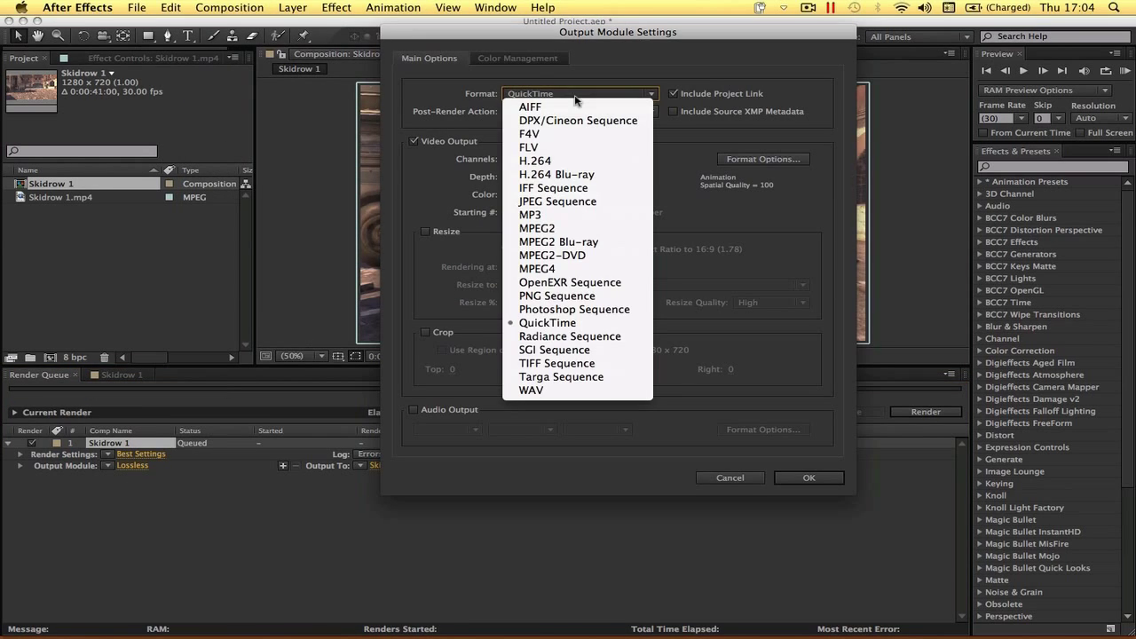
click(549, 296)
key(Return)
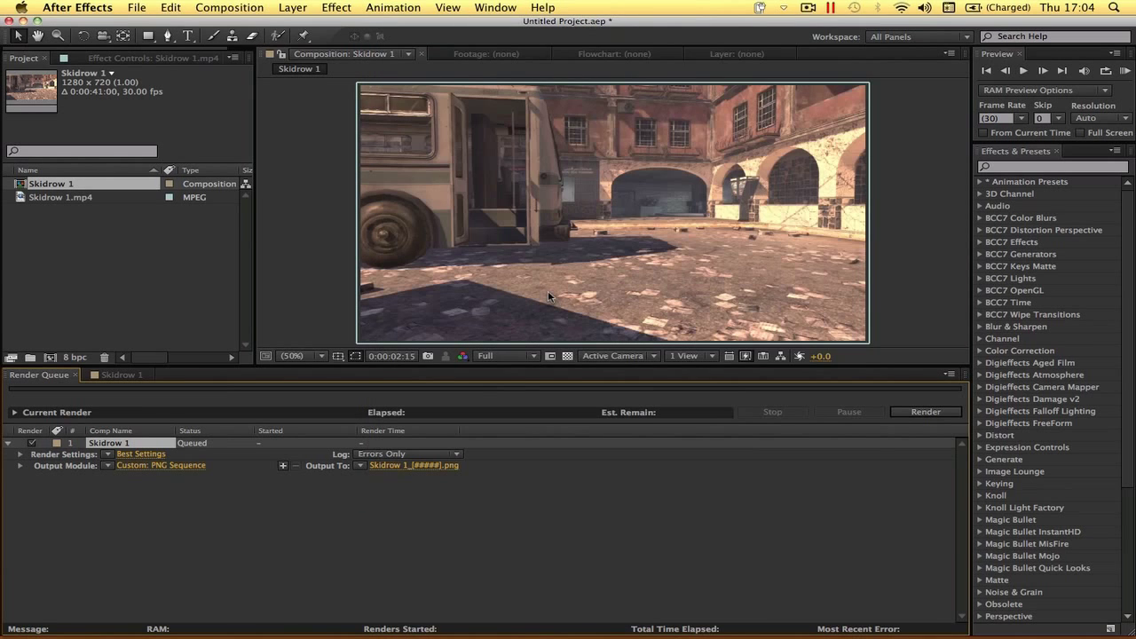
Step: Examine the PNG frames in the Desktop's PNG Sequence folder from the render's output destination dialog, leaving the destination unsaved
click(436, 465)
click(364, 245)
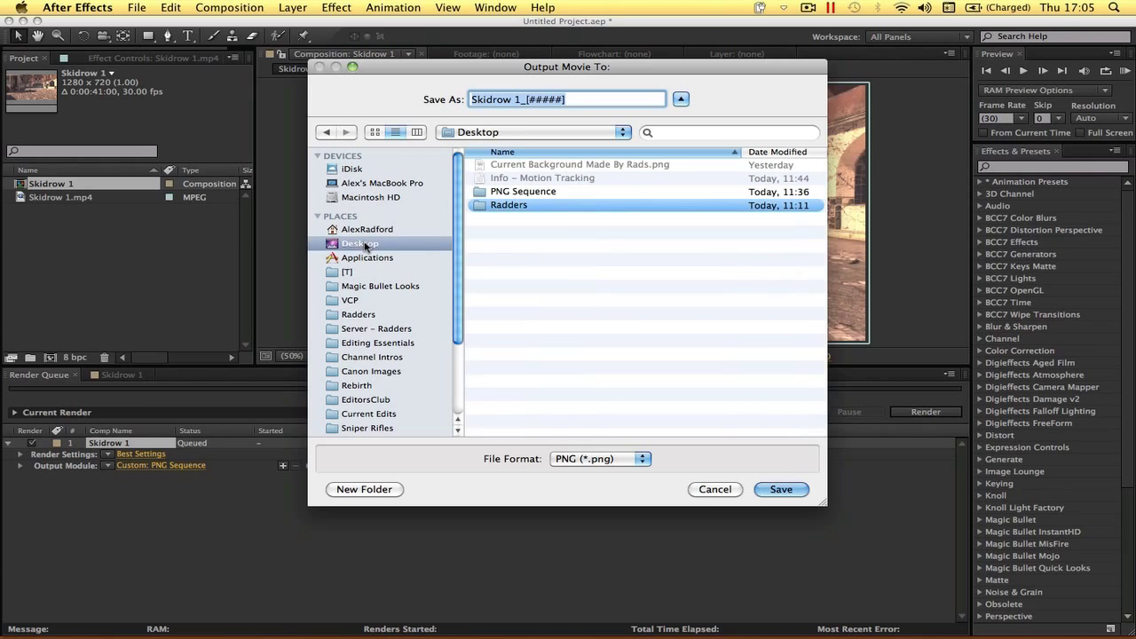
click(538, 99)
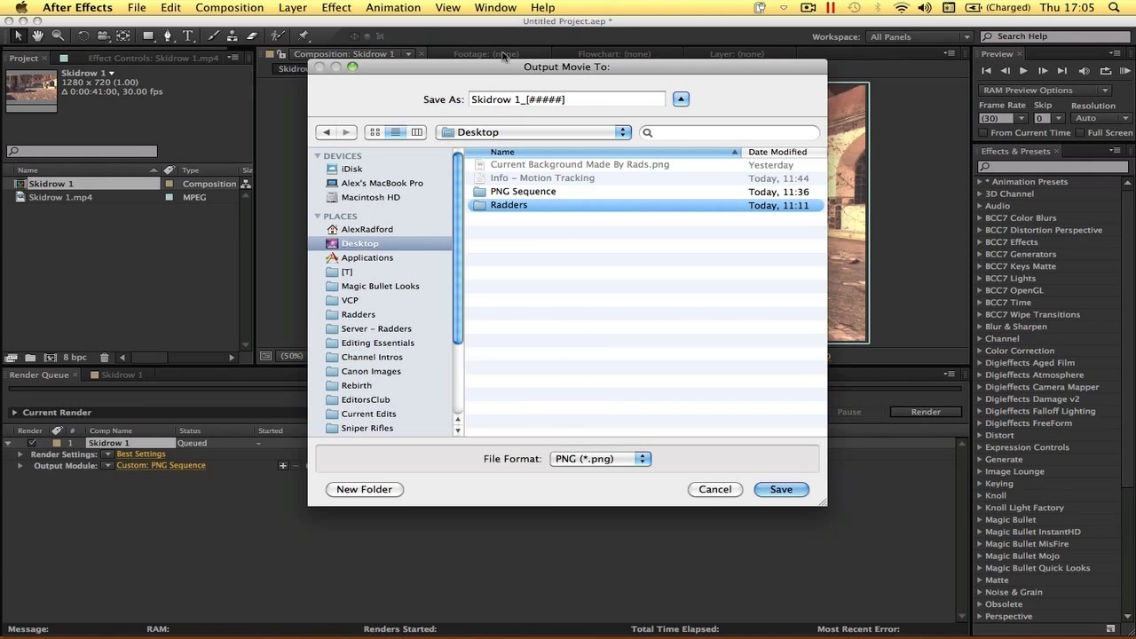
drag(498, 74, 659, 157)
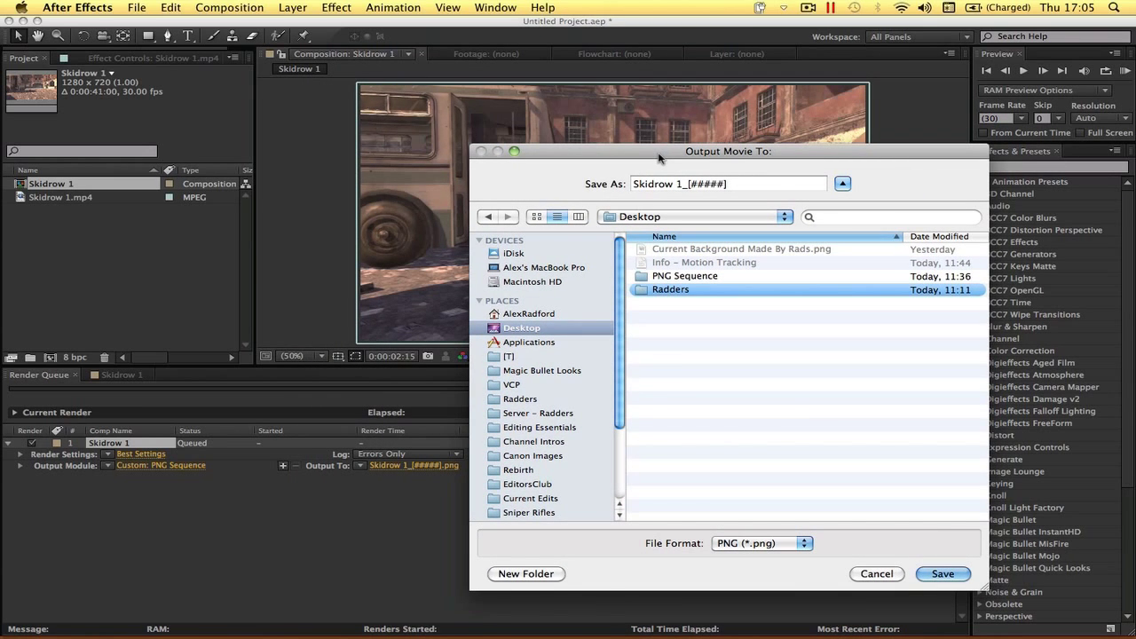
double_click(676, 276)
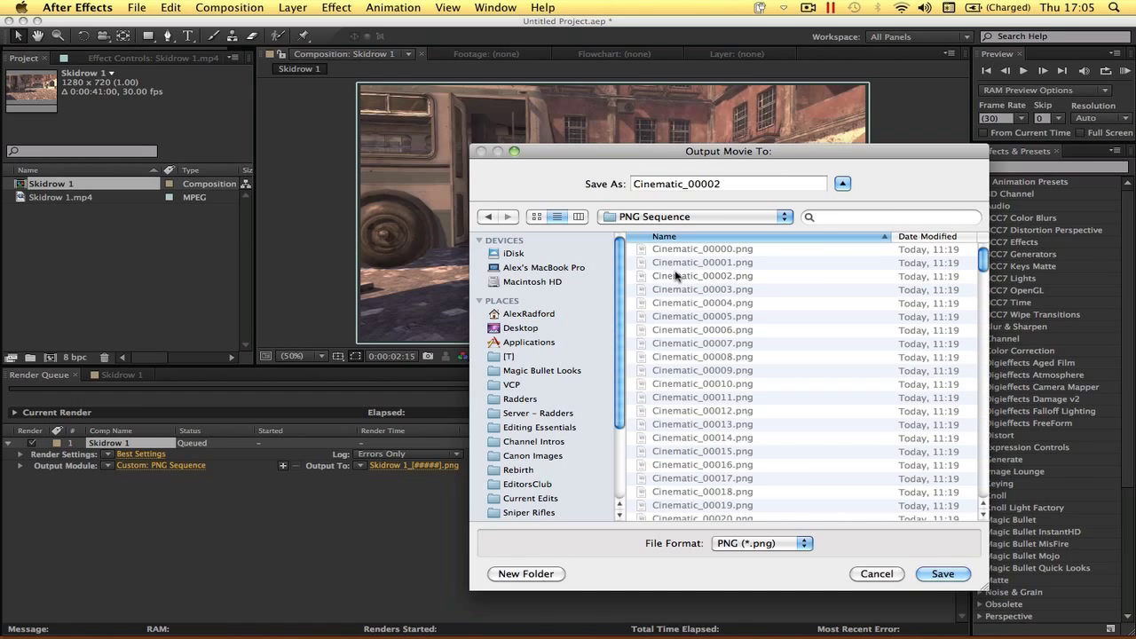
click(485, 218)
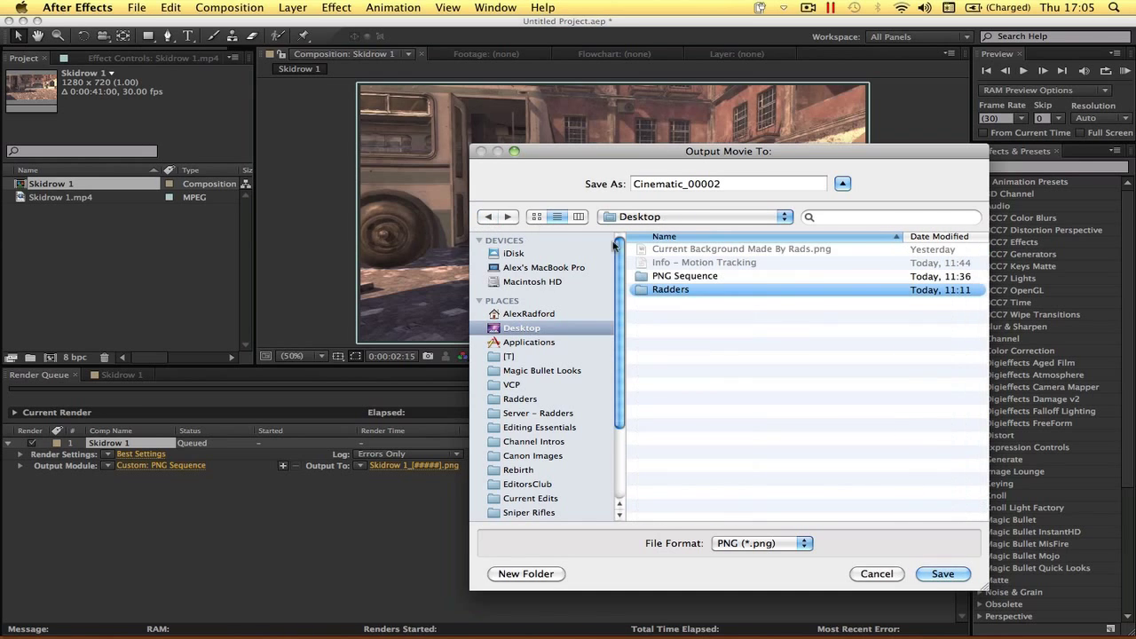
double_click(684, 278)
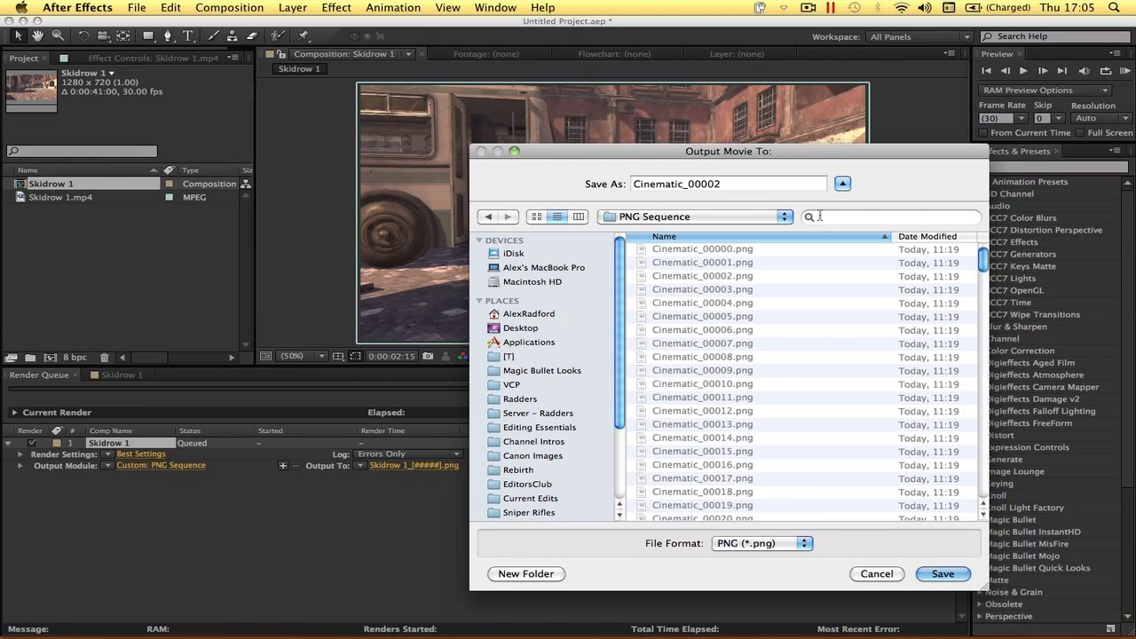
click(875, 574)
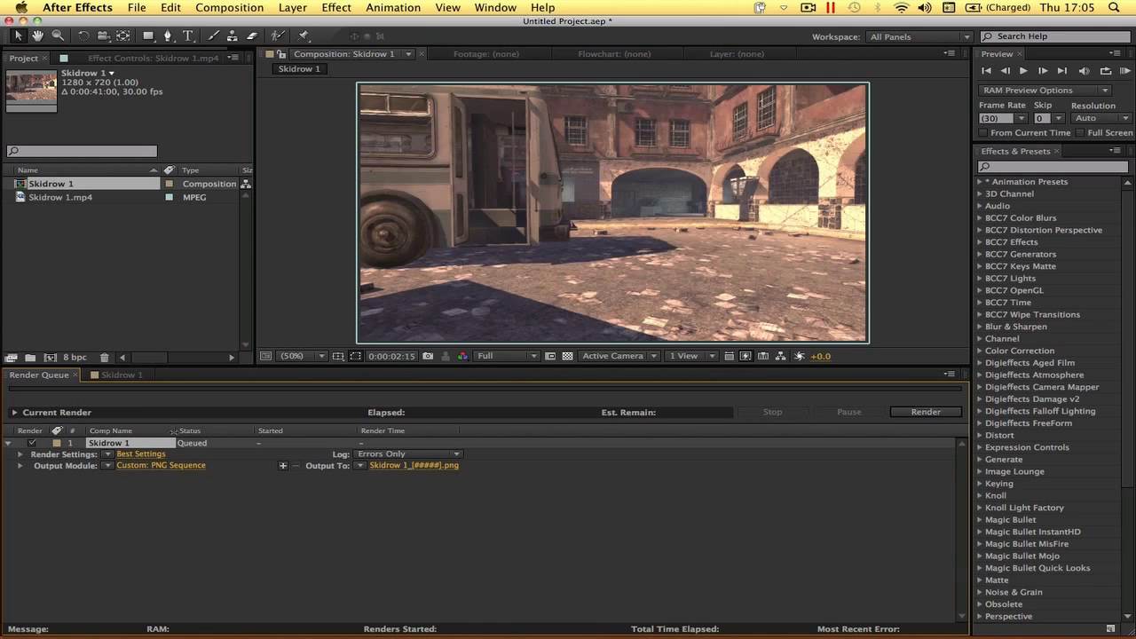
Step: Switch from After Effects to boujou, closing the Finder search window on the way
mouse_move(280, 632)
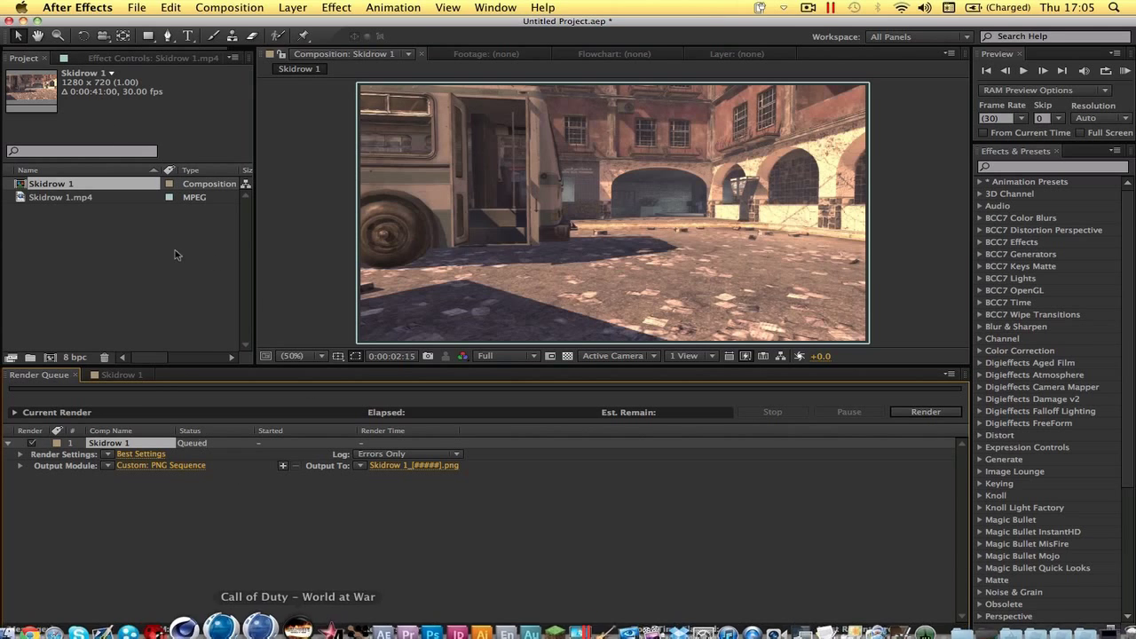
right_click(364, 613)
click(397, 550)
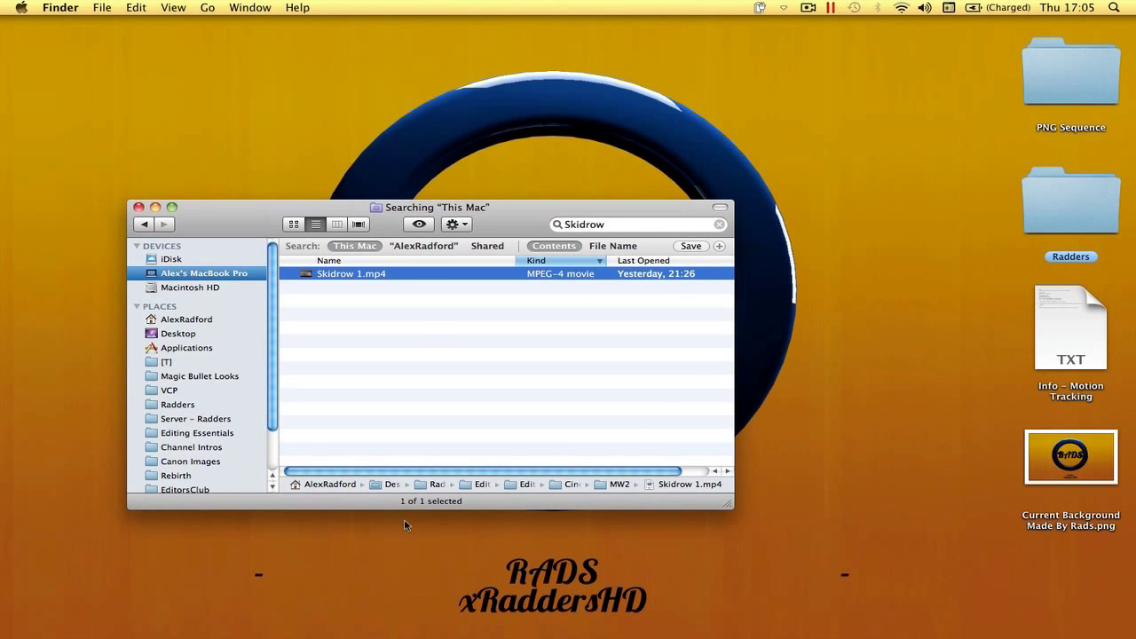
click(138, 207)
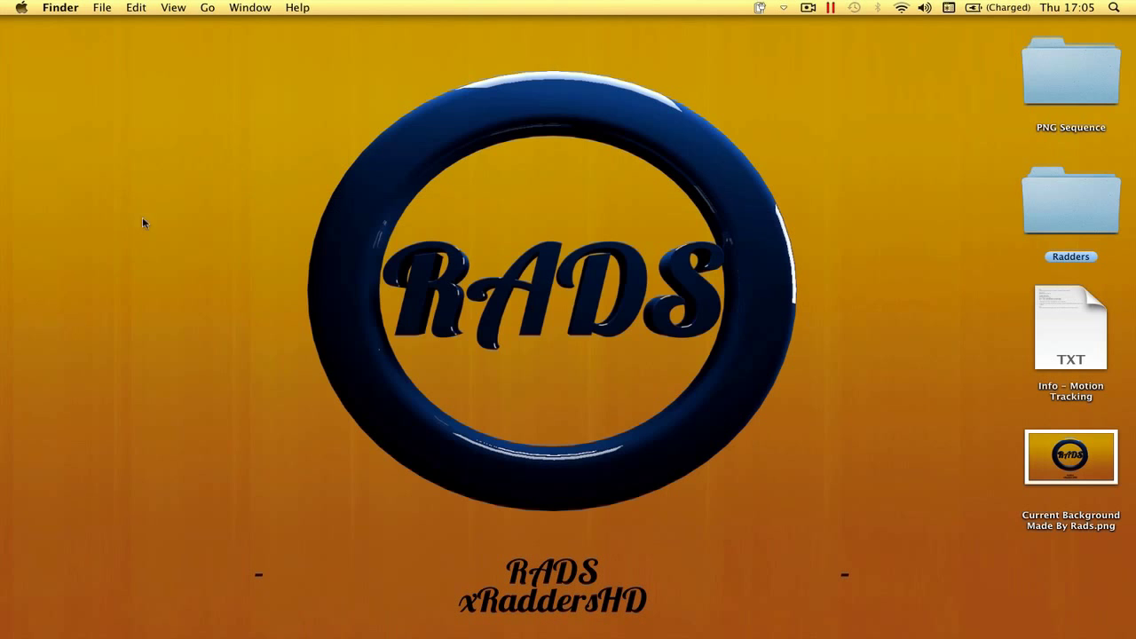
mouse_move(231, 633)
click(188, 613)
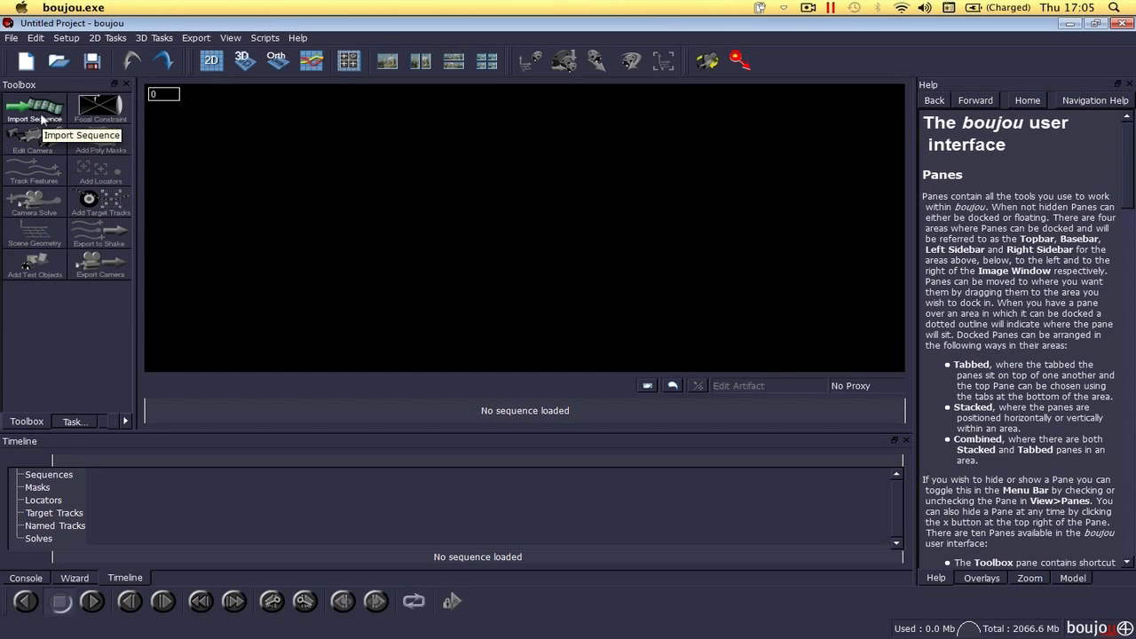
Step: Start a sequence import and choose Cinematic_00000.png from C:/Users/Administrator/PNG Sequence as its source file
click(40, 117)
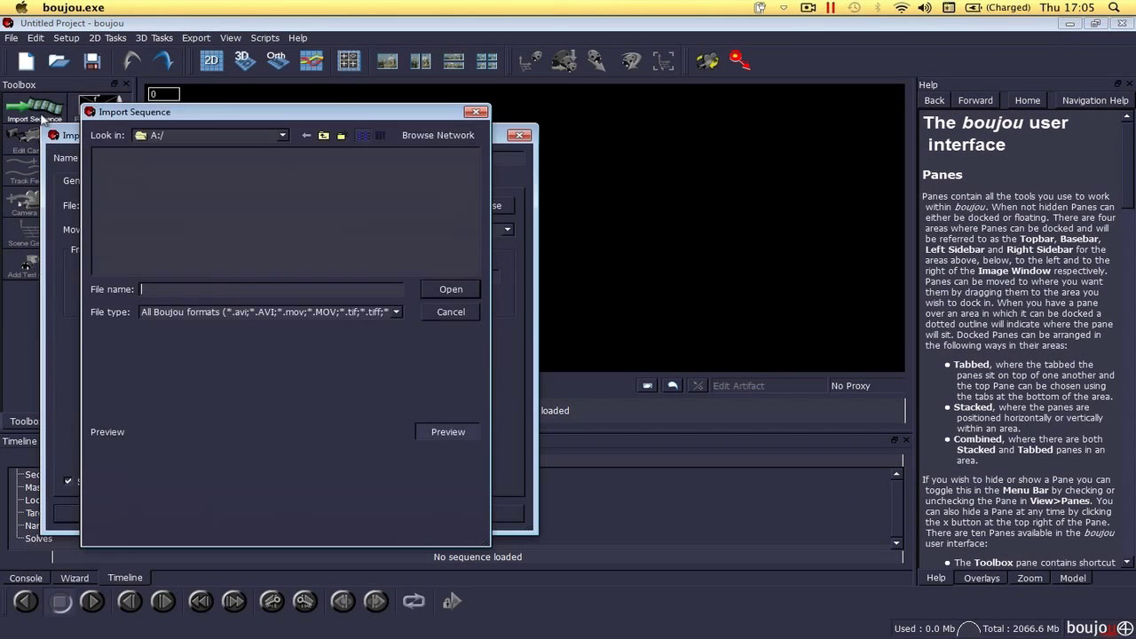
click(282, 135)
click(226, 210)
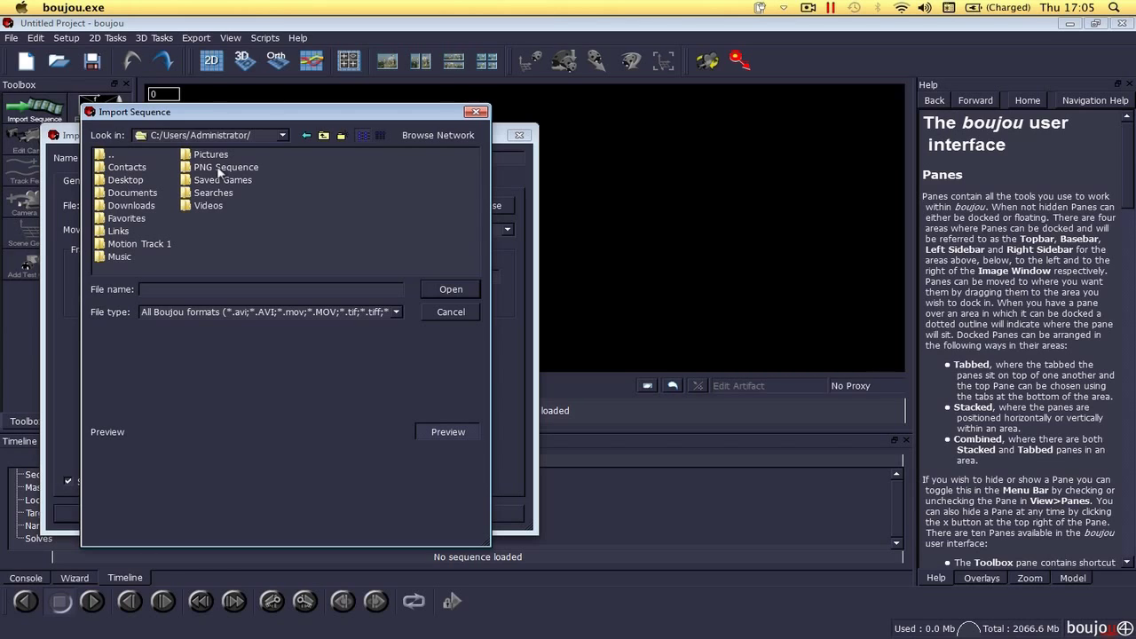
click(222, 168)
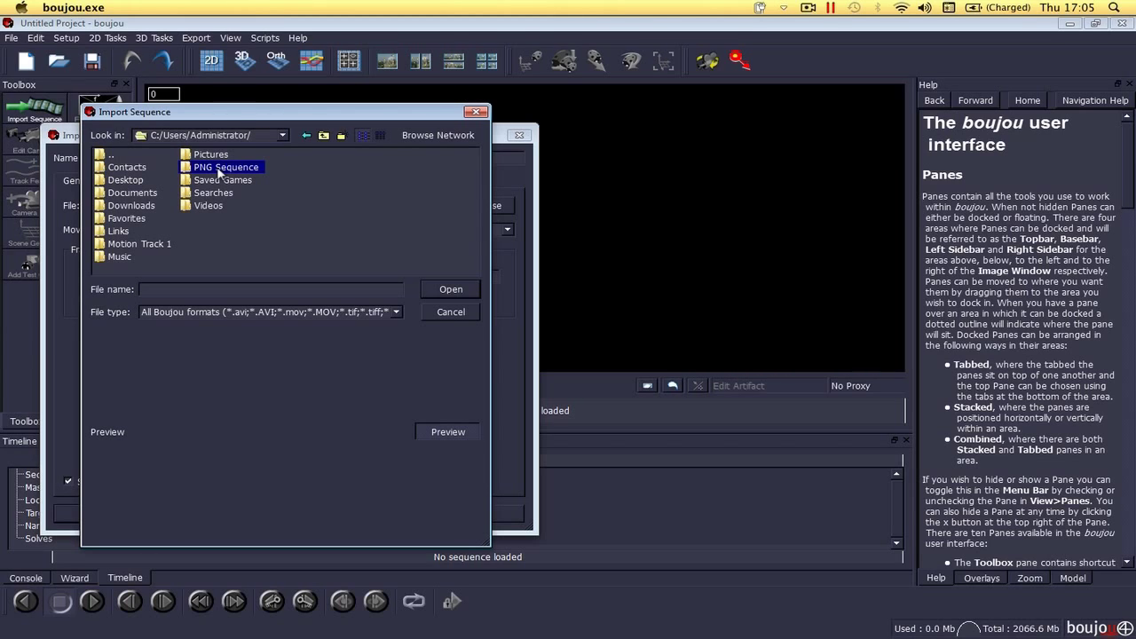
double_click(220, 169)
click(176, 168)
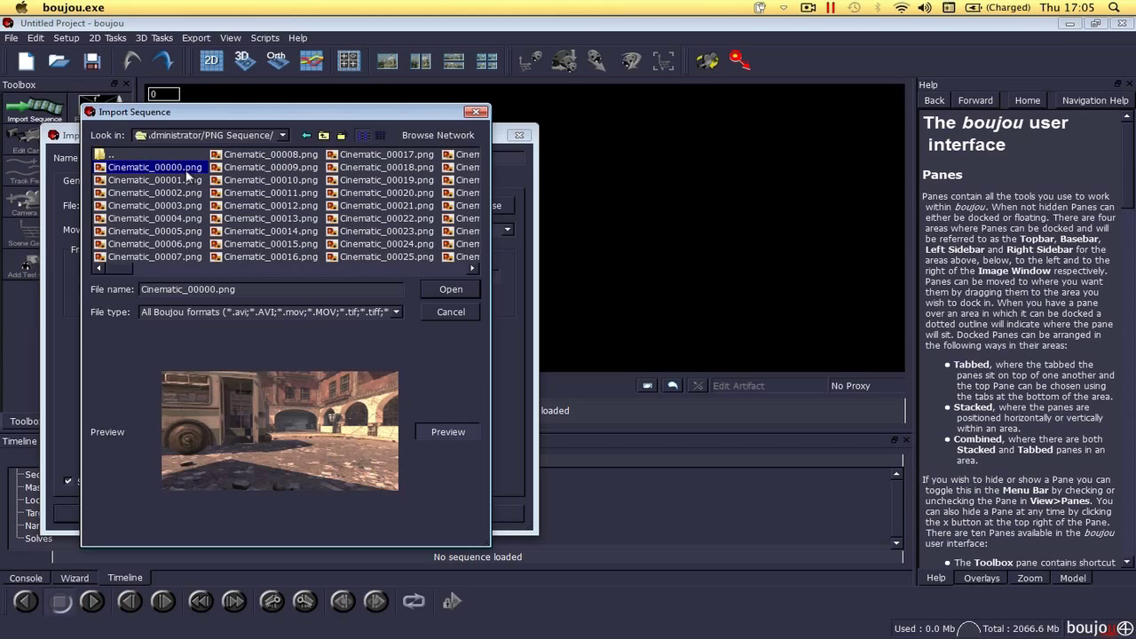
click(450, 290)
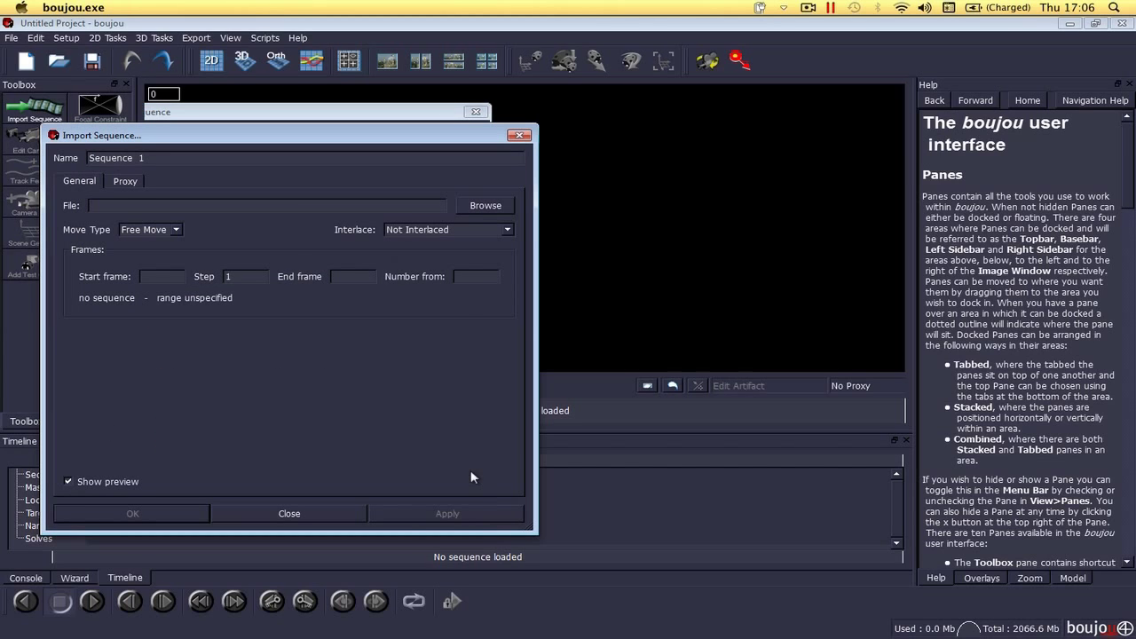
Step: Apply the import of Cinematic frames 0 to 179, close the import dialog and scrub through the footage
click(437, 513)
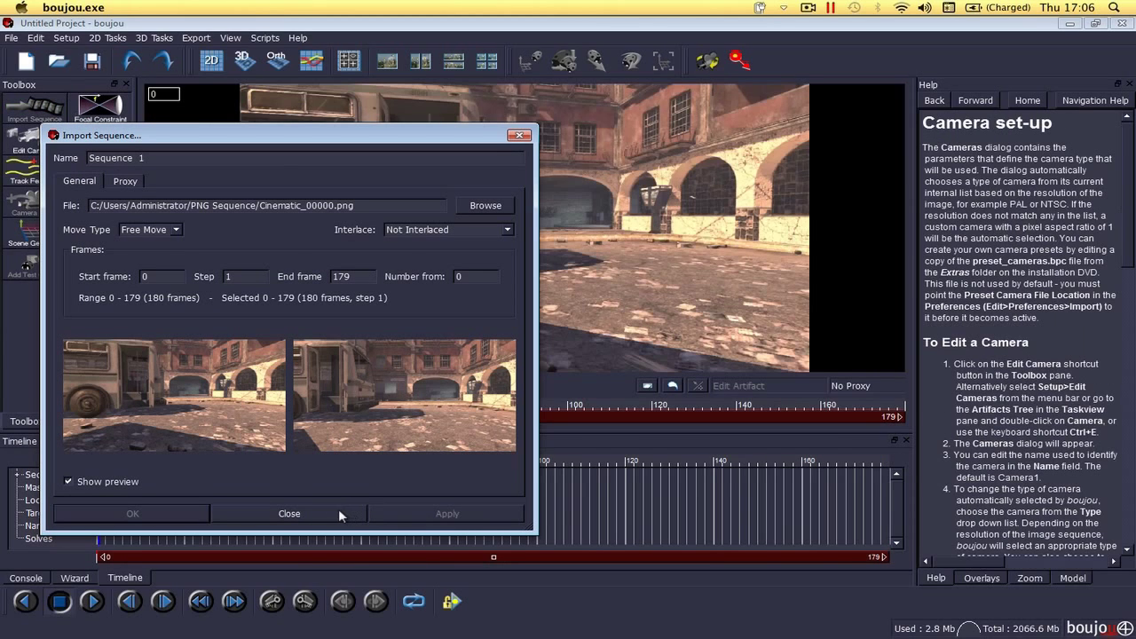
click(329, 509)
drag(182, 461, 562, 480)
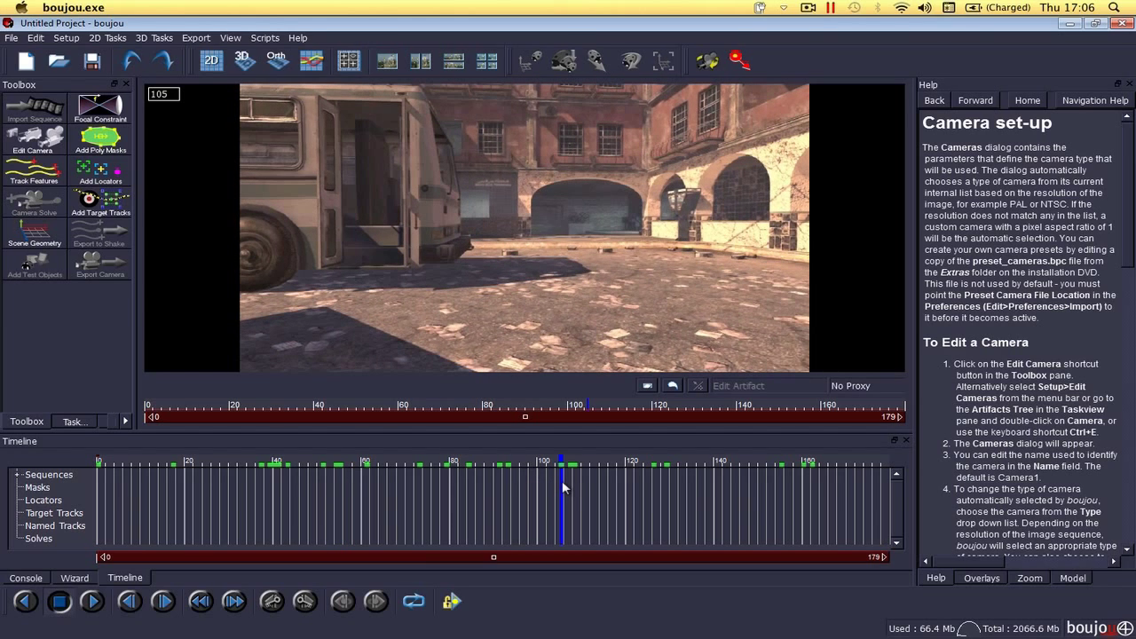
Step: Set the frame rate of Camera 1 to 30, apply the change and close the camera settings
click(69, 38)
click(88, 93)
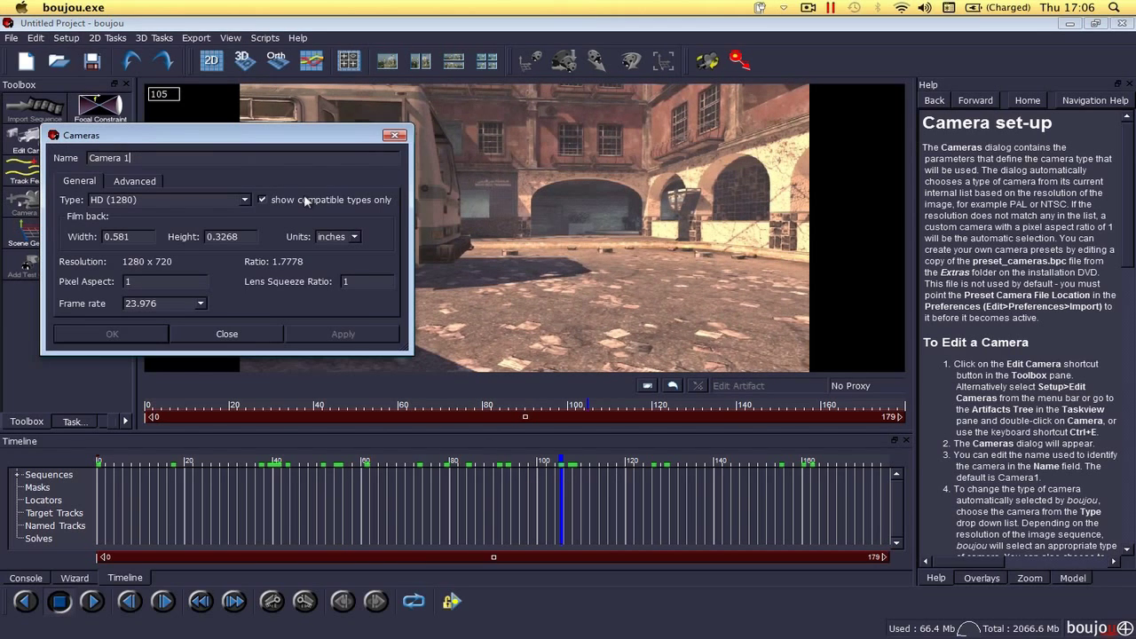
click(200, 304)
click(165, 359)
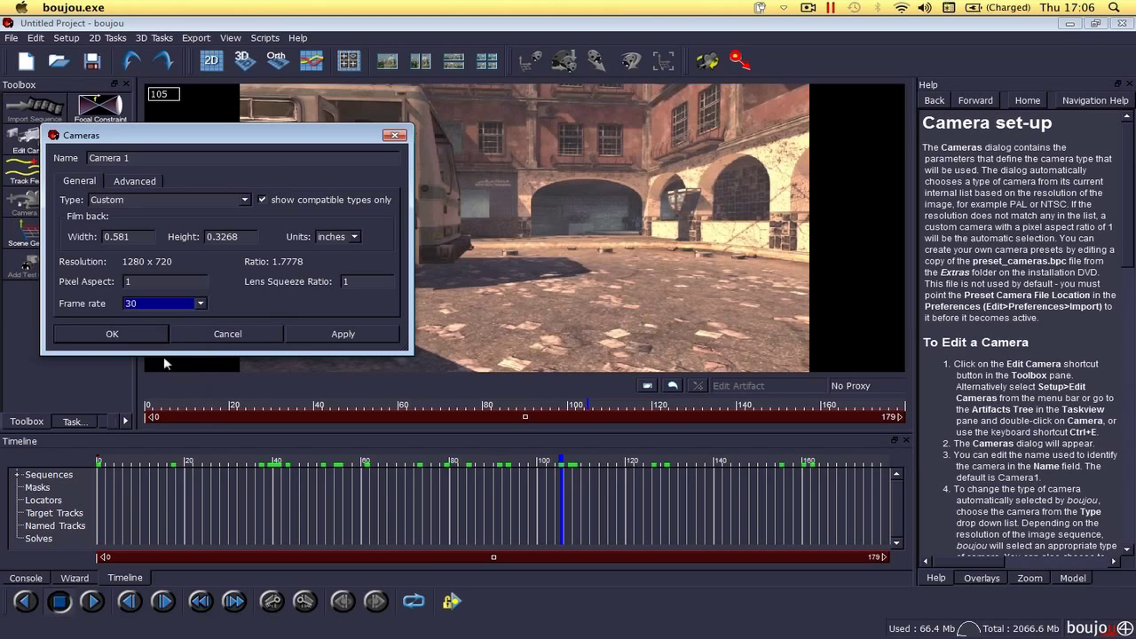
click(335, 341)
click(254, 334)
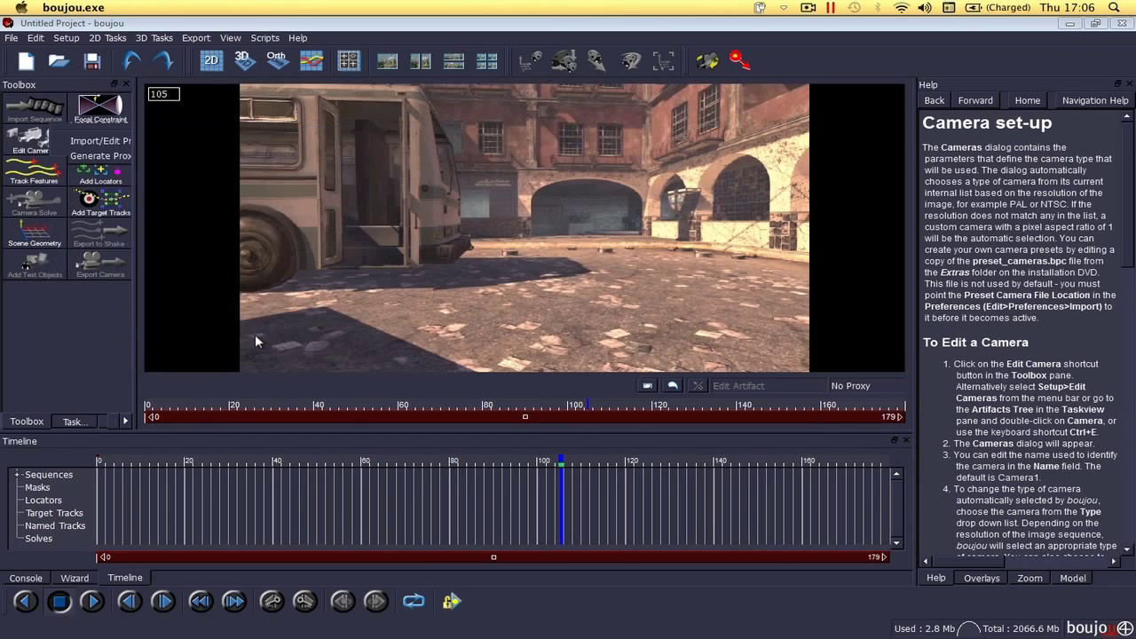
Step: Start feature tracking on all frames with normal feature scale and sensitivity set near the middle of its range
mouse_move(551, 464)
mouse_down()
mouse_move(401, 462)
mouse_move(449, 473)
mouse_move(486, 464)
mouse_up()
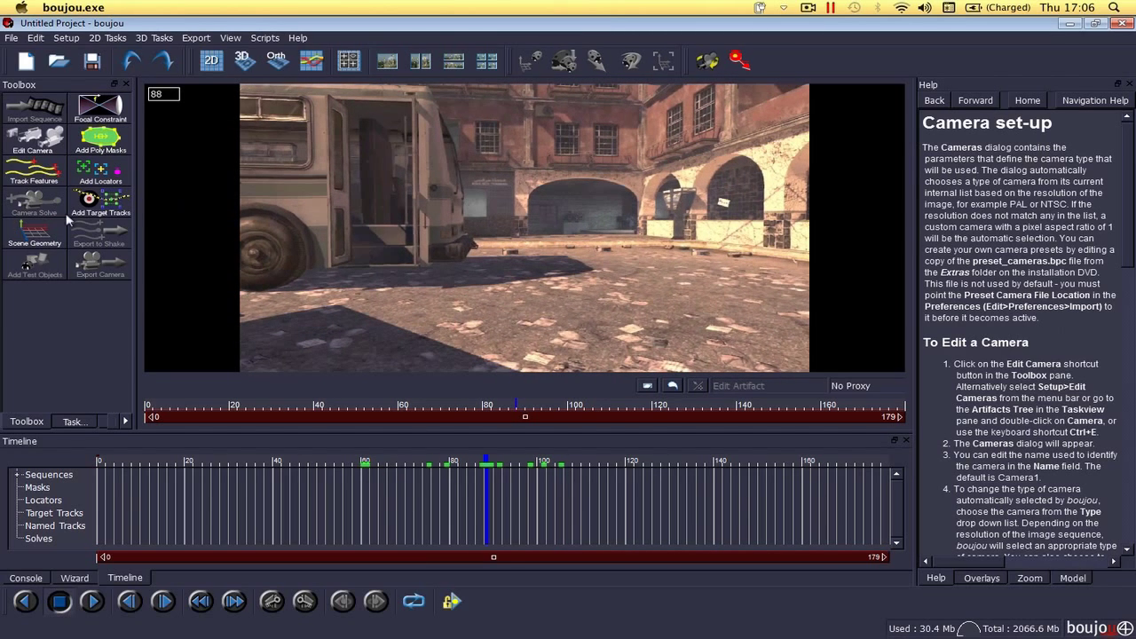
click(500, 466)
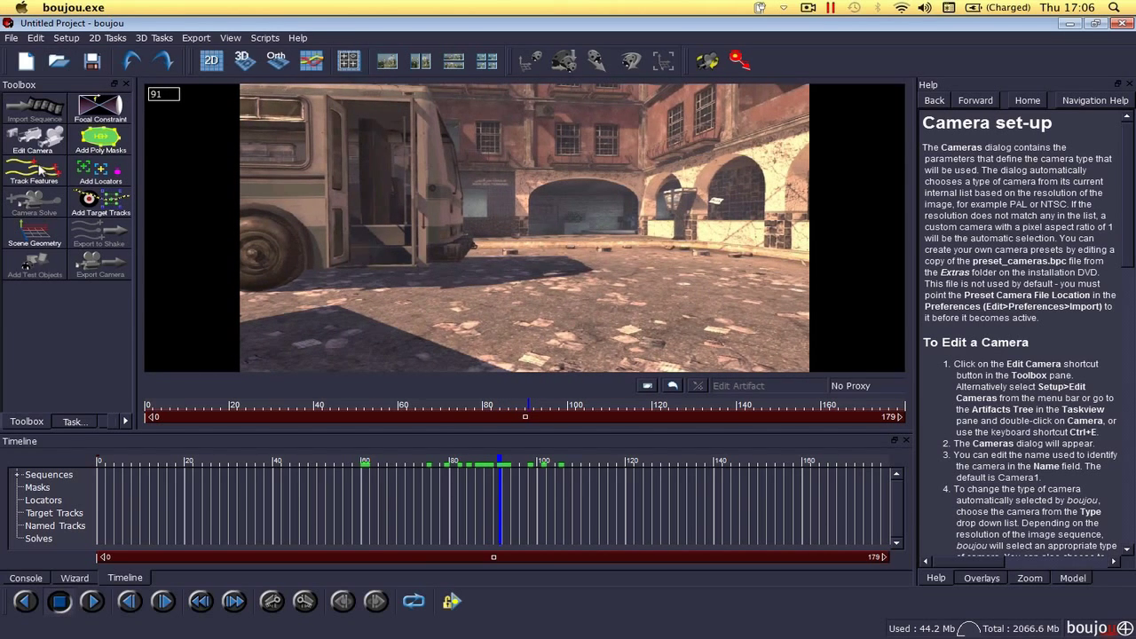
click(27, 173)
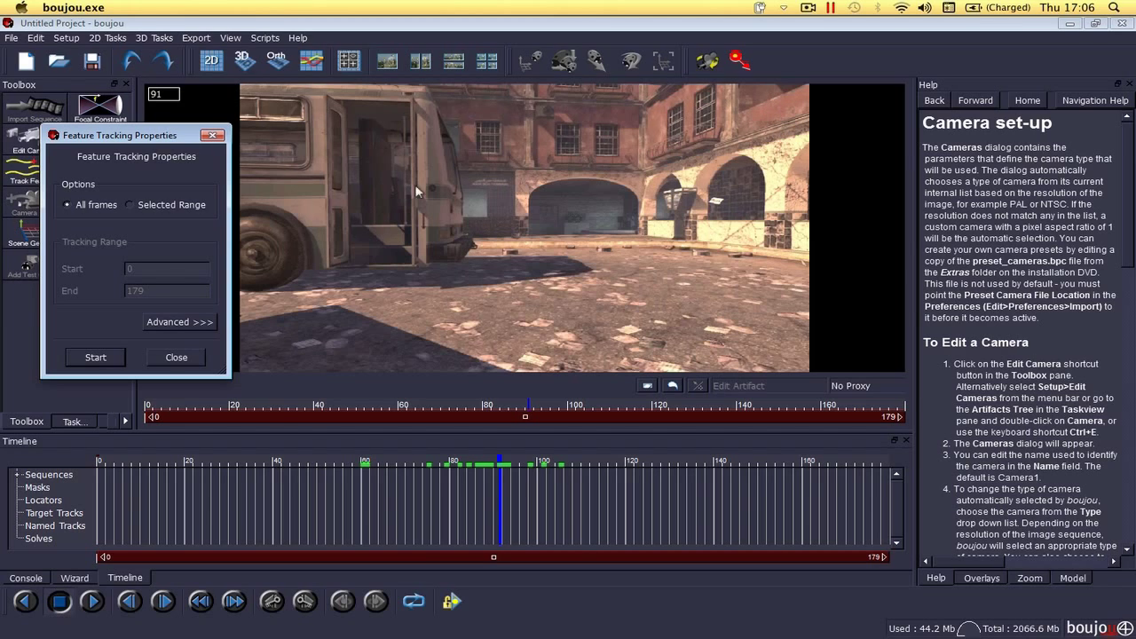
click(178, 322)
click(346, 238)
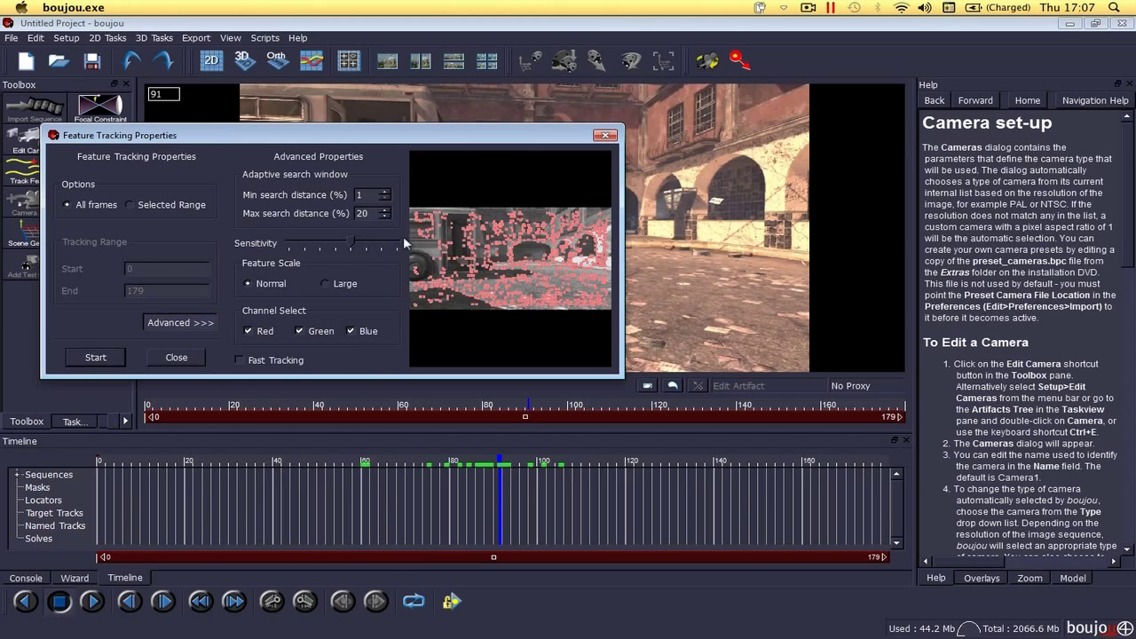
click(396, 244)
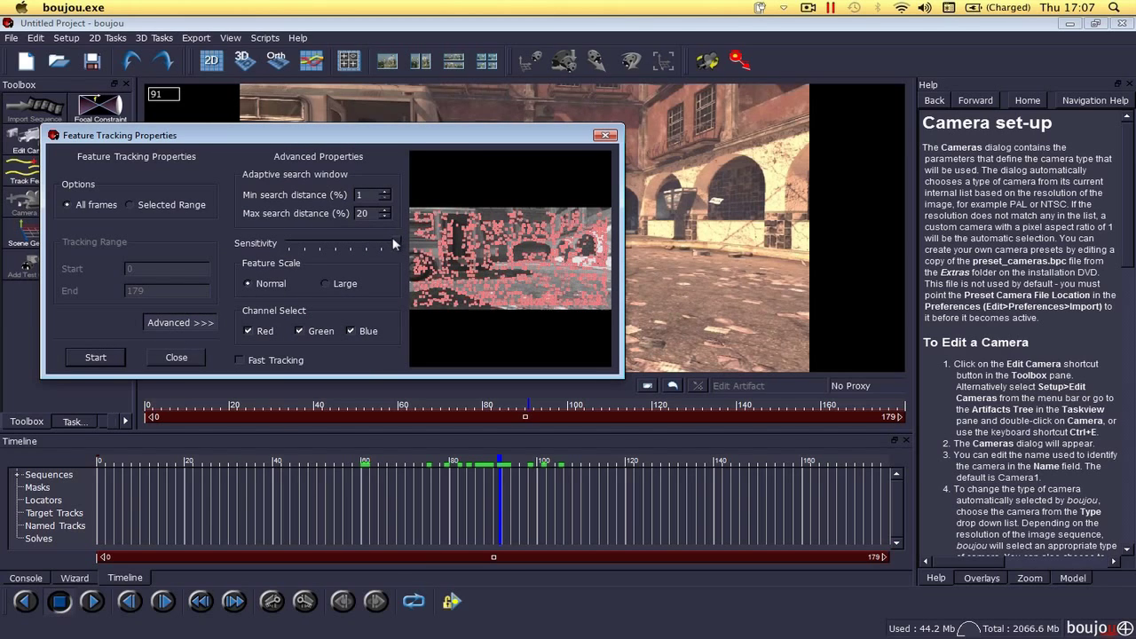
click(339, 243)
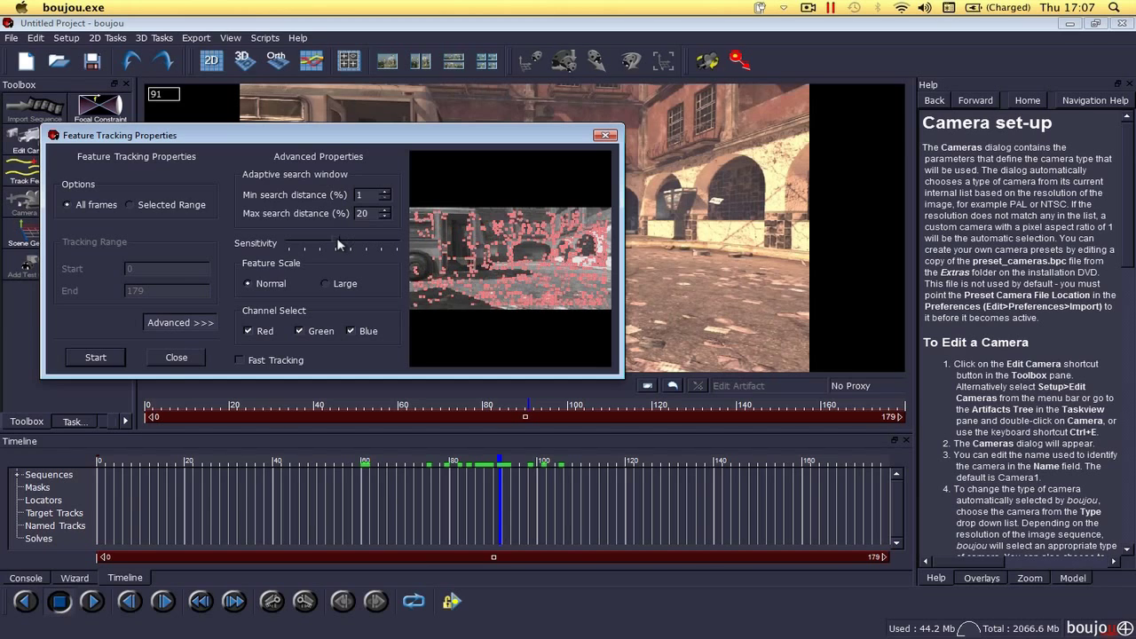
click(96, 356)
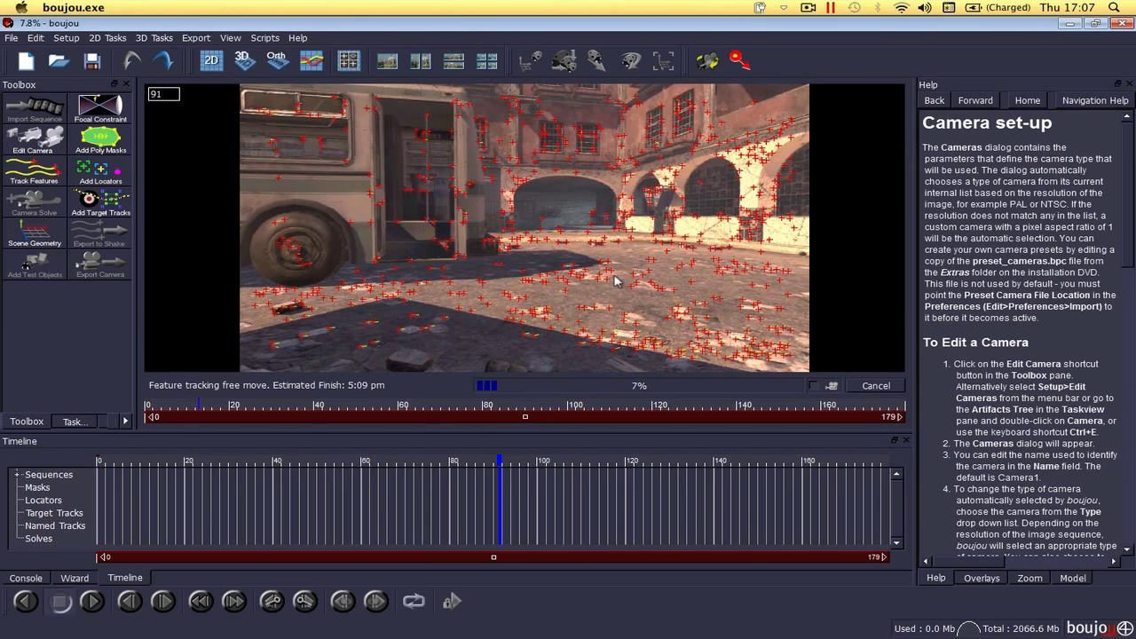
click(808, 7)
click(839, 38)
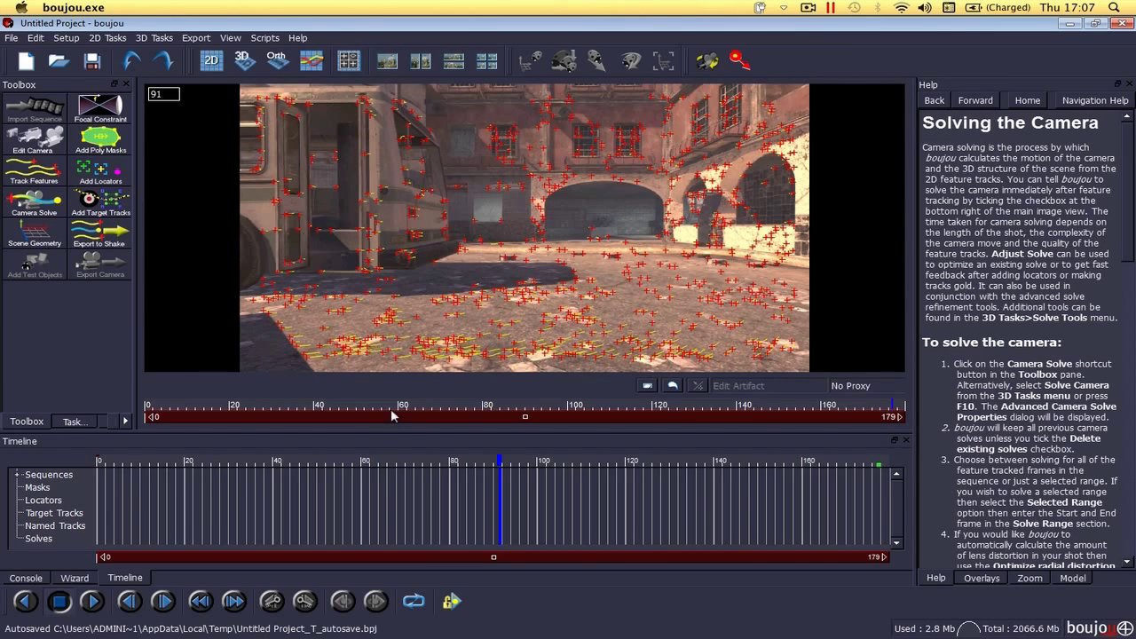
Step: Scrub through the tracked features and run a camera solve on all frames with camera path smoothness optimization
drag(482, 455, 396, 462)
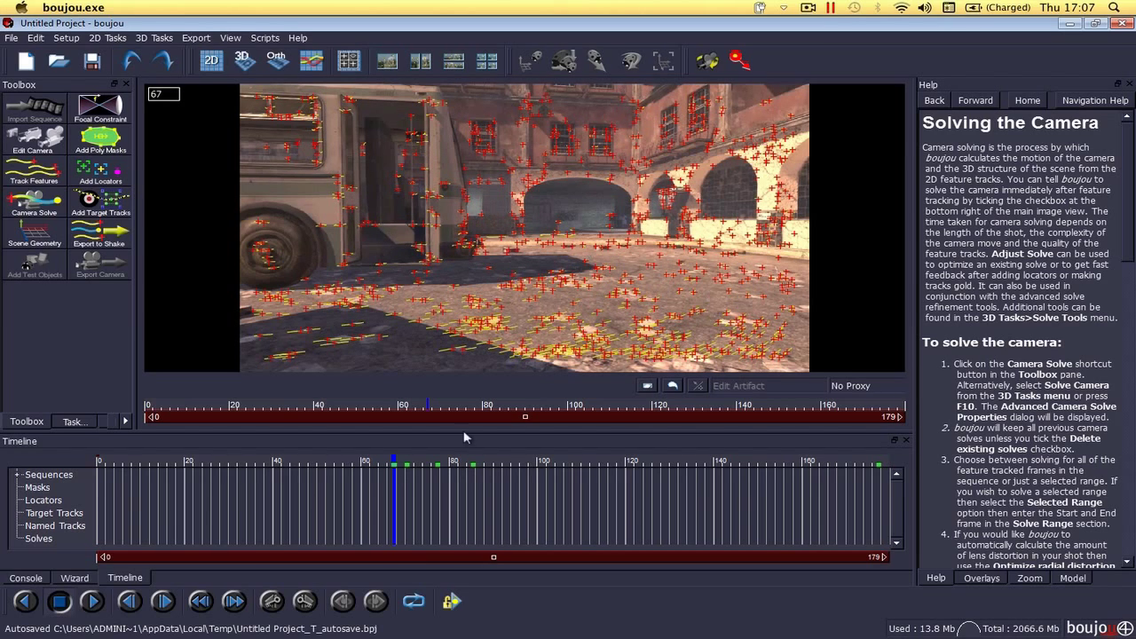
drag(458, 472, 541, 463)
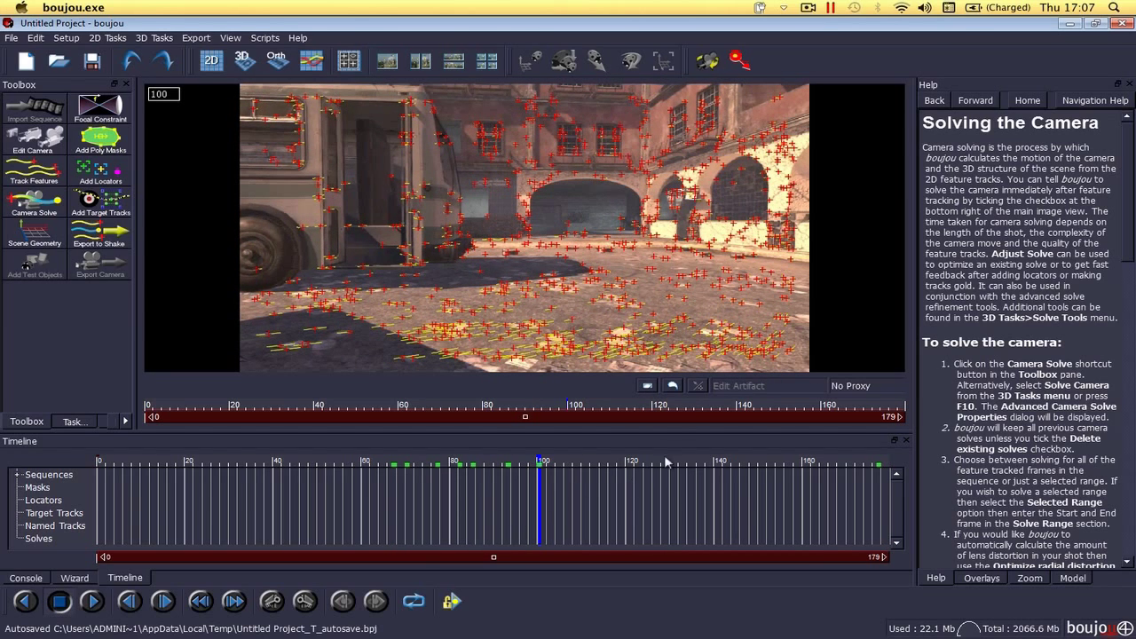
click(661, 463)
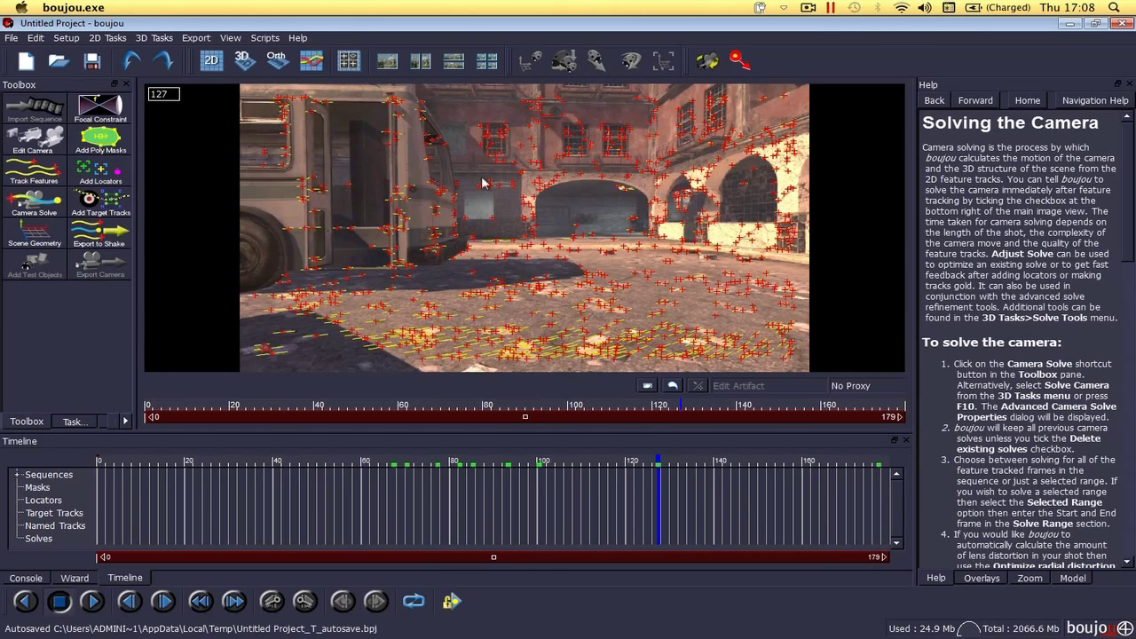
click(405, 462)
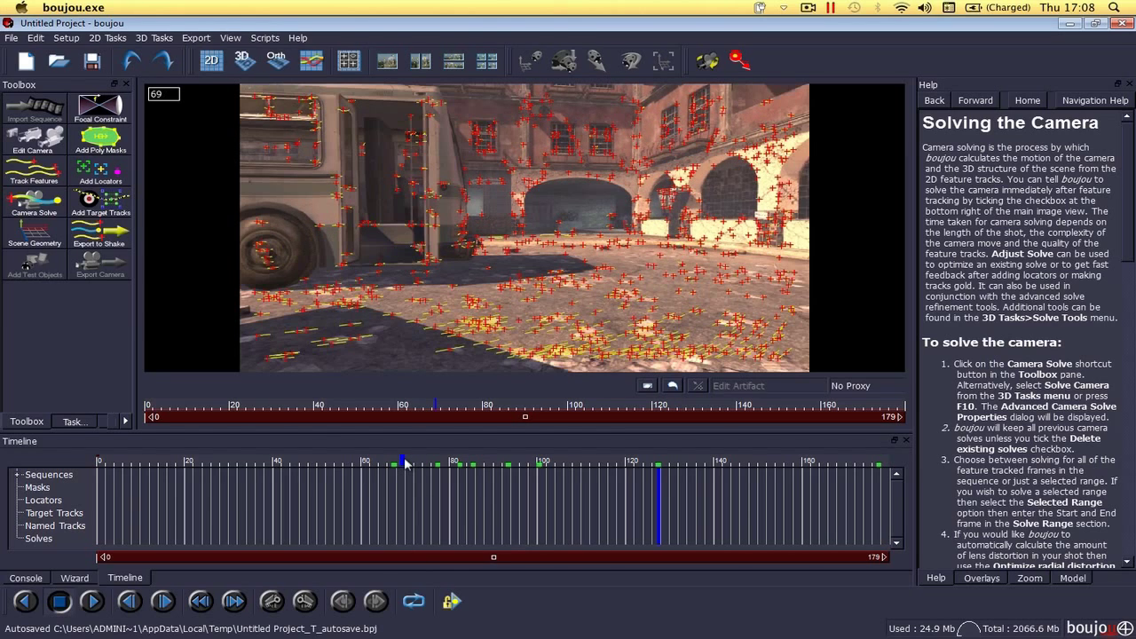
click(28, 213)
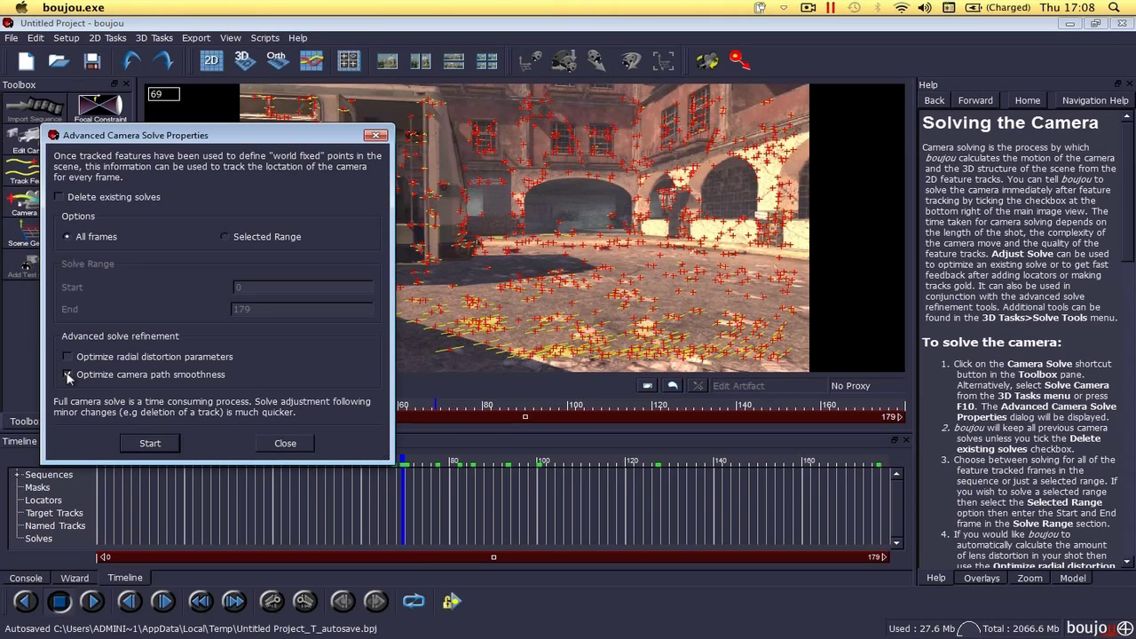
click(148, 442)
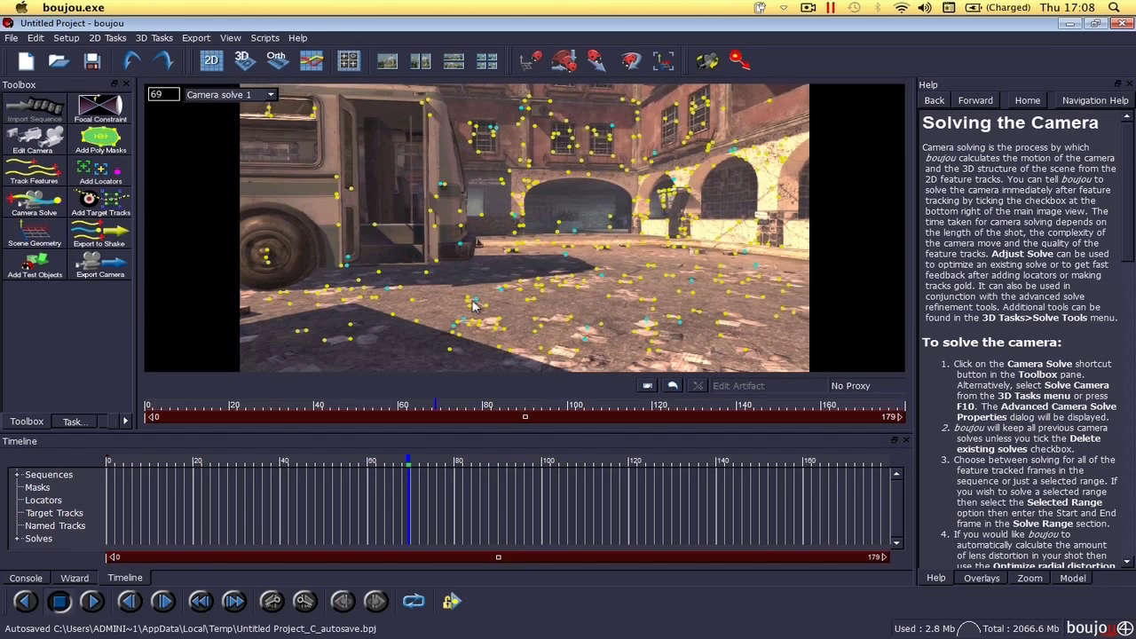
Step: Add a coordinate frame hint to the scene geometry with its type set to x-axis, keeping the image view clear
mouse_move(444, 464)
mouse_down()
mouse_move(545, 465)
mouse_move(487, 474)
mouse_up()
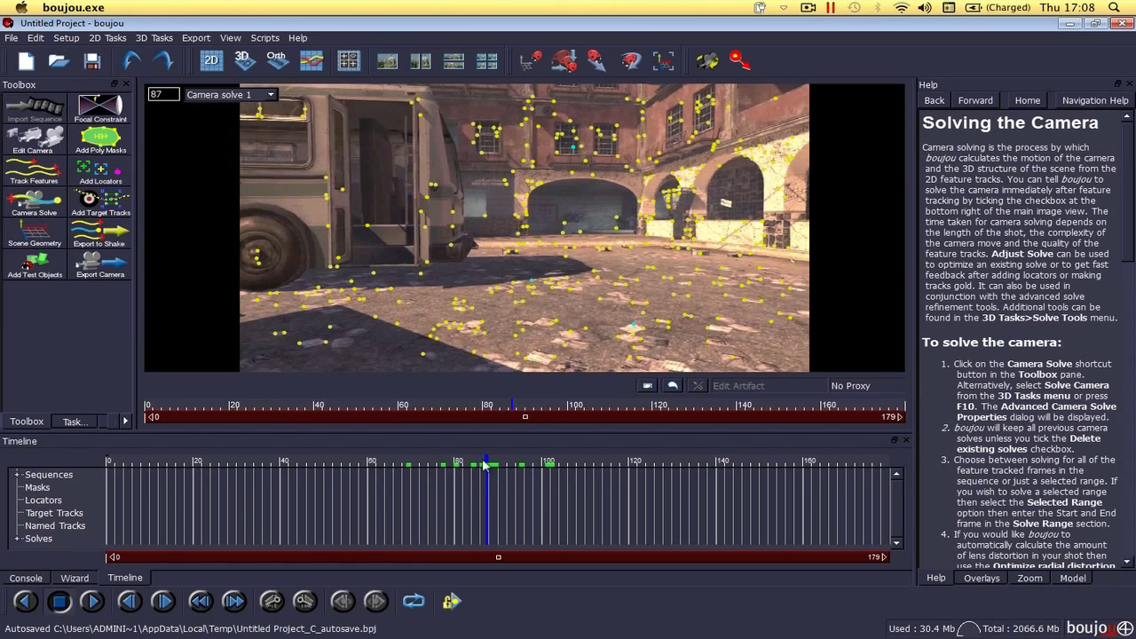
click(31, 233)
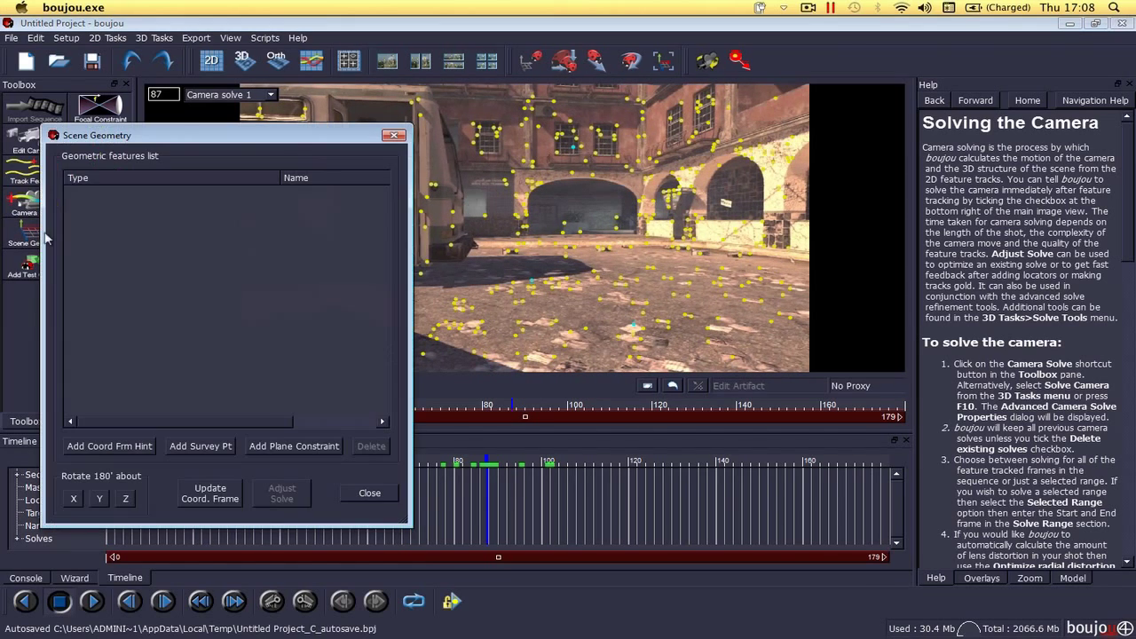
click(113, 446)
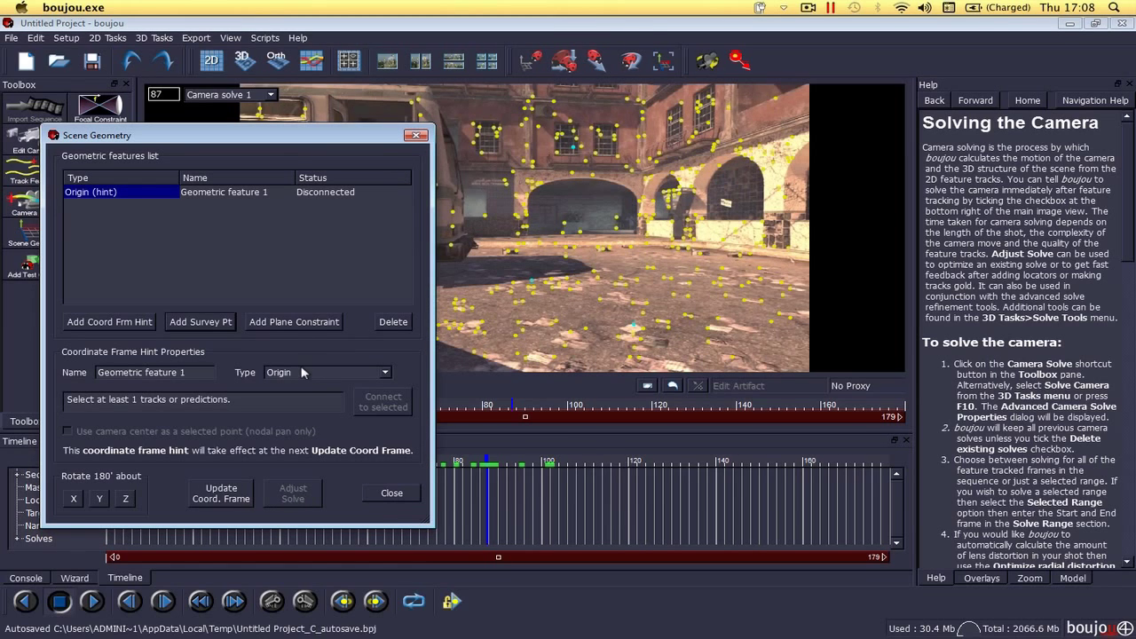
click(305, 372)
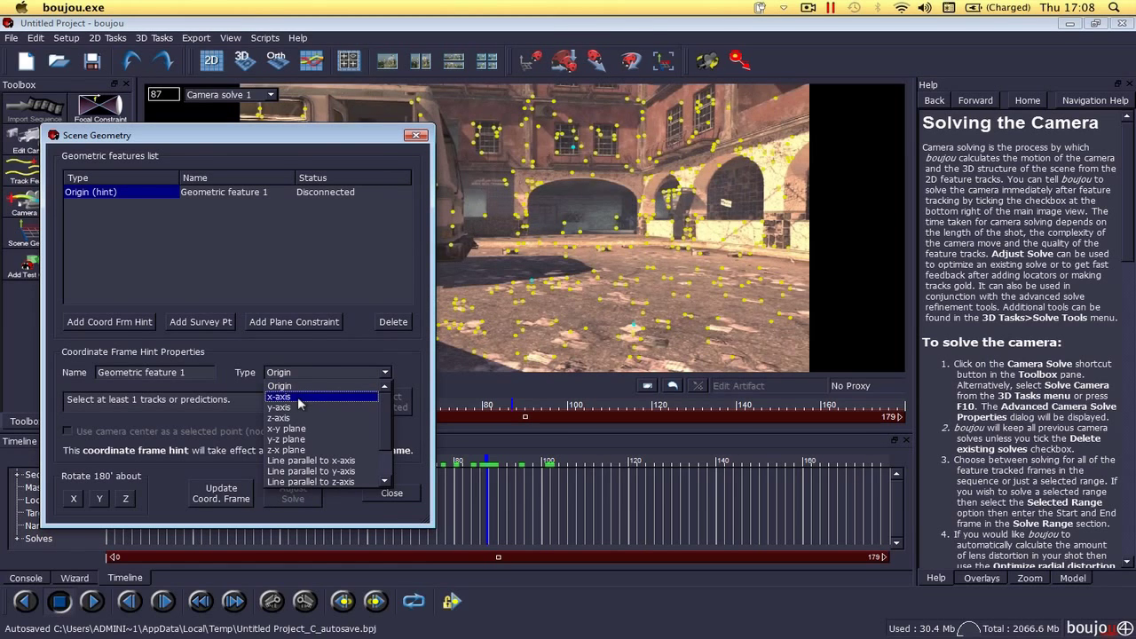
click(297, 397)
drag(274, 144, 889, 439)
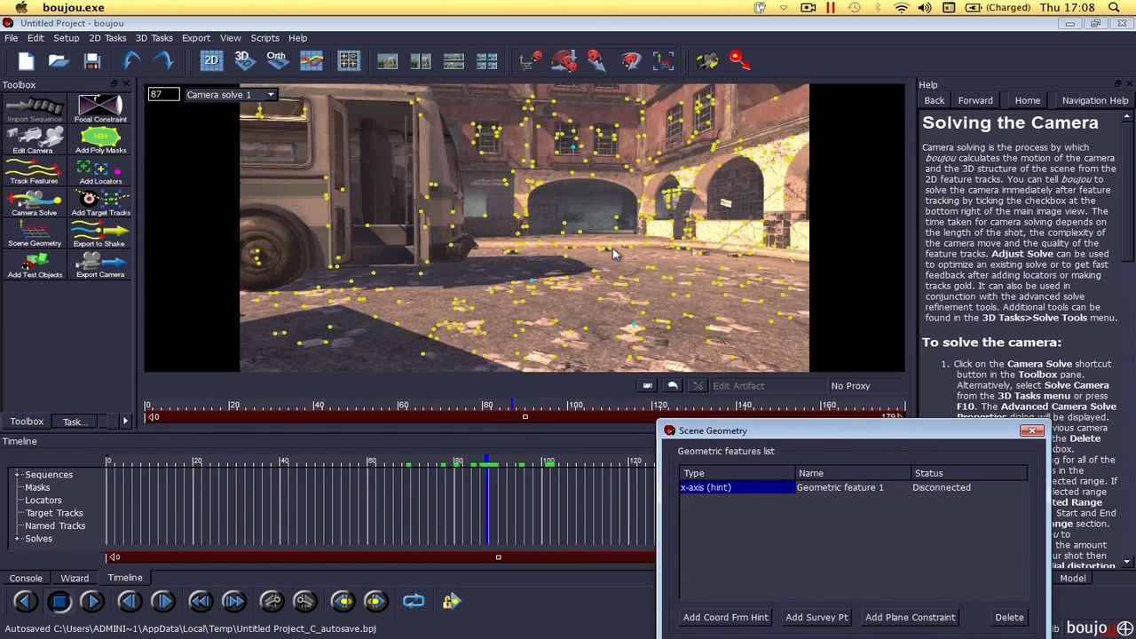
Step: Connect the x-axis hint to two ground tracks, one in the foreground shadow and one on the sunlit paving beside it
click(335, 332)
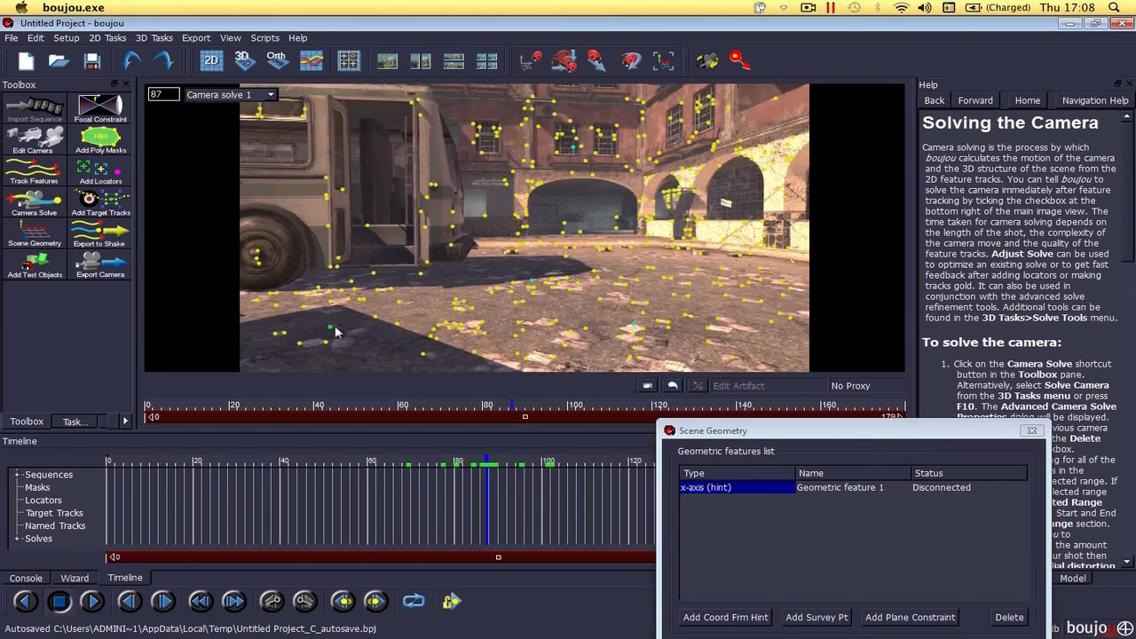
click(537, 471)
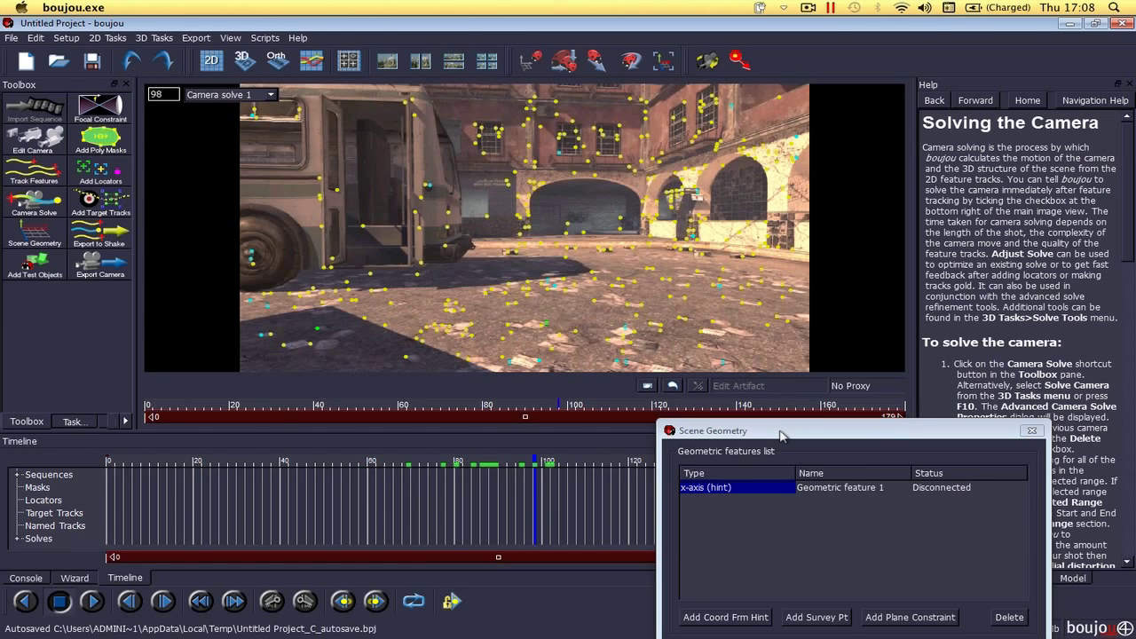
drag(781, 435, 794, 364)
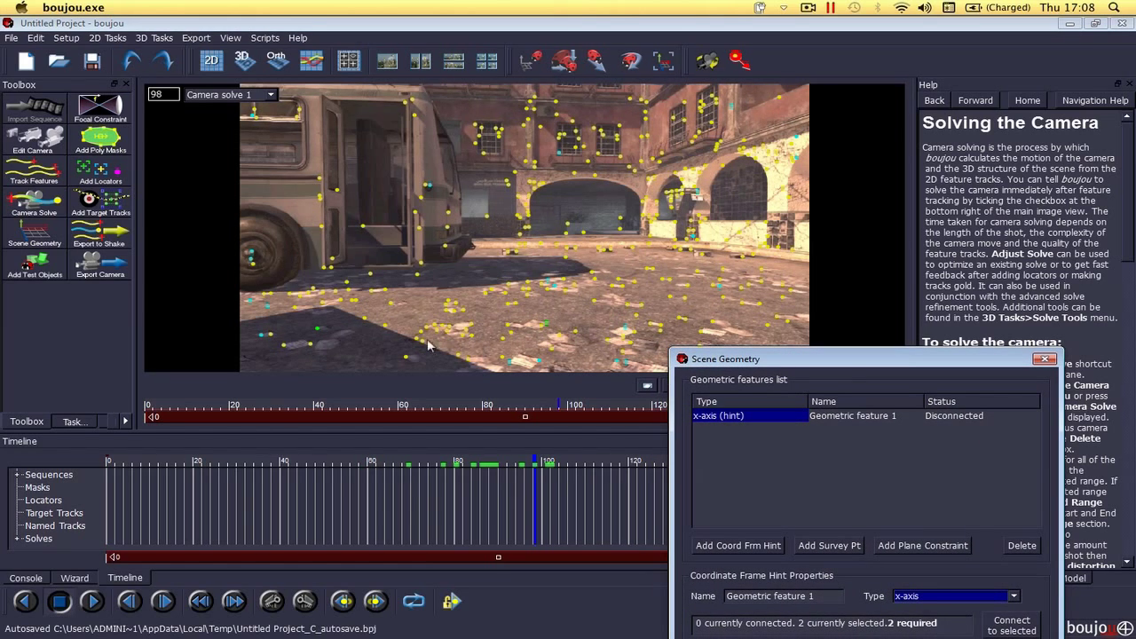
drag(839, 364, 896, 189)
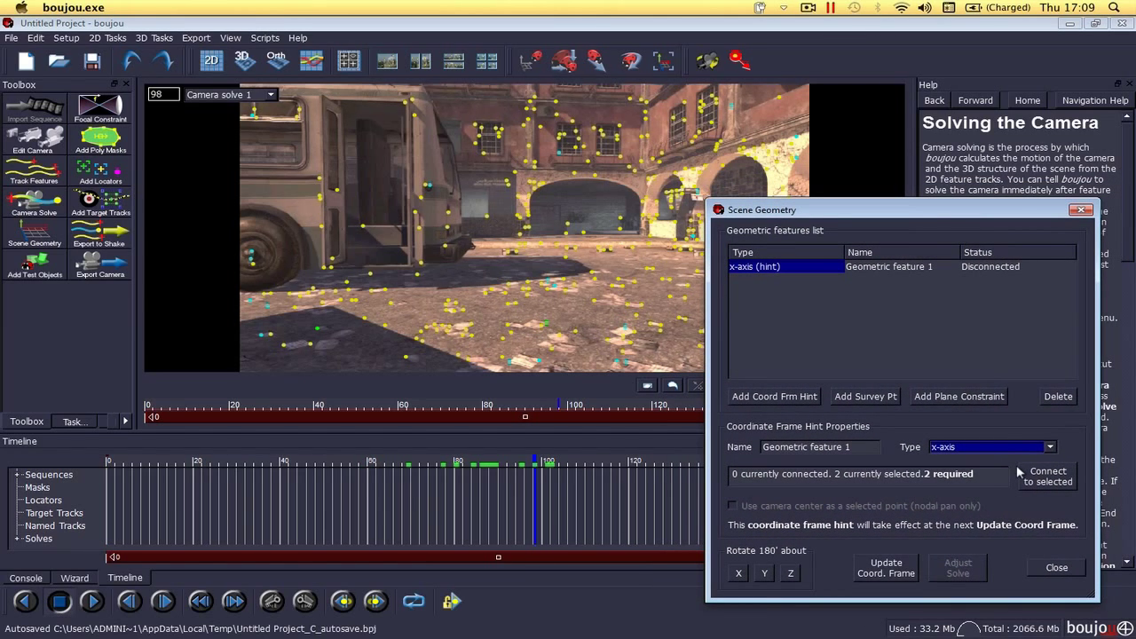
click(1049, 476)
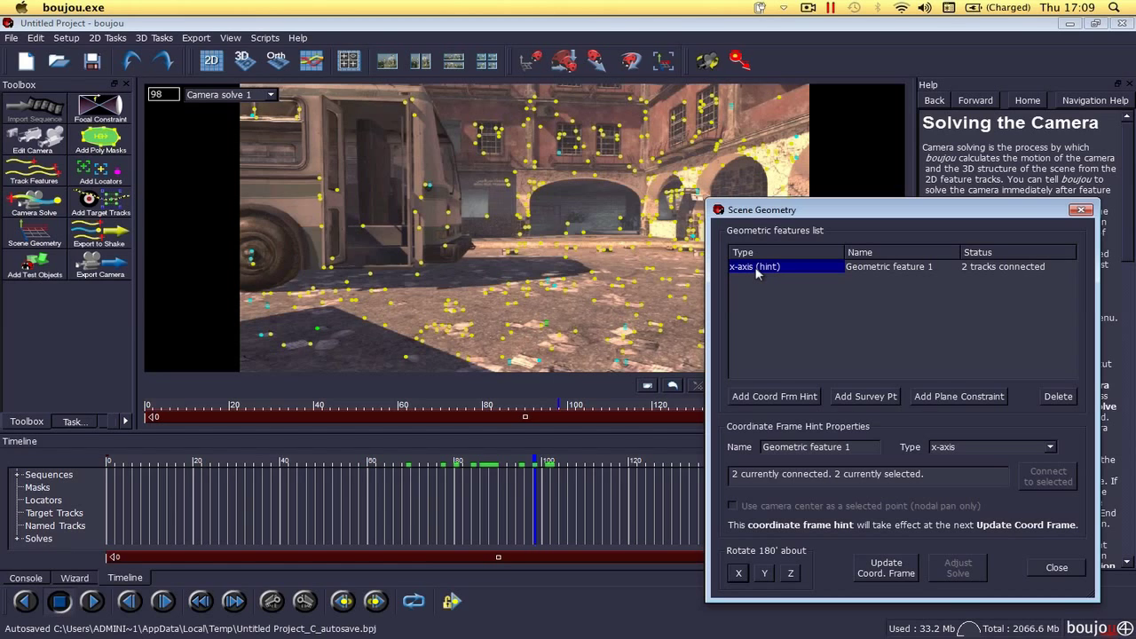
Step: Add a z-axis coordinate frame hint and connect it to two ground tracks, one near the camera and one farther back
click(774, 396)
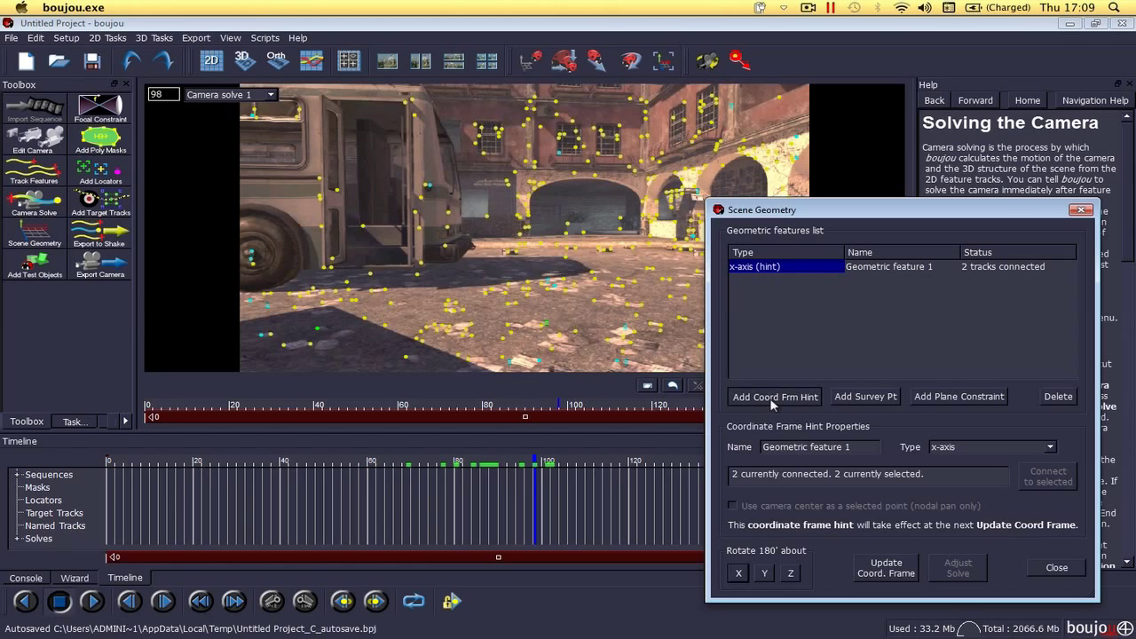
click(964, 446)
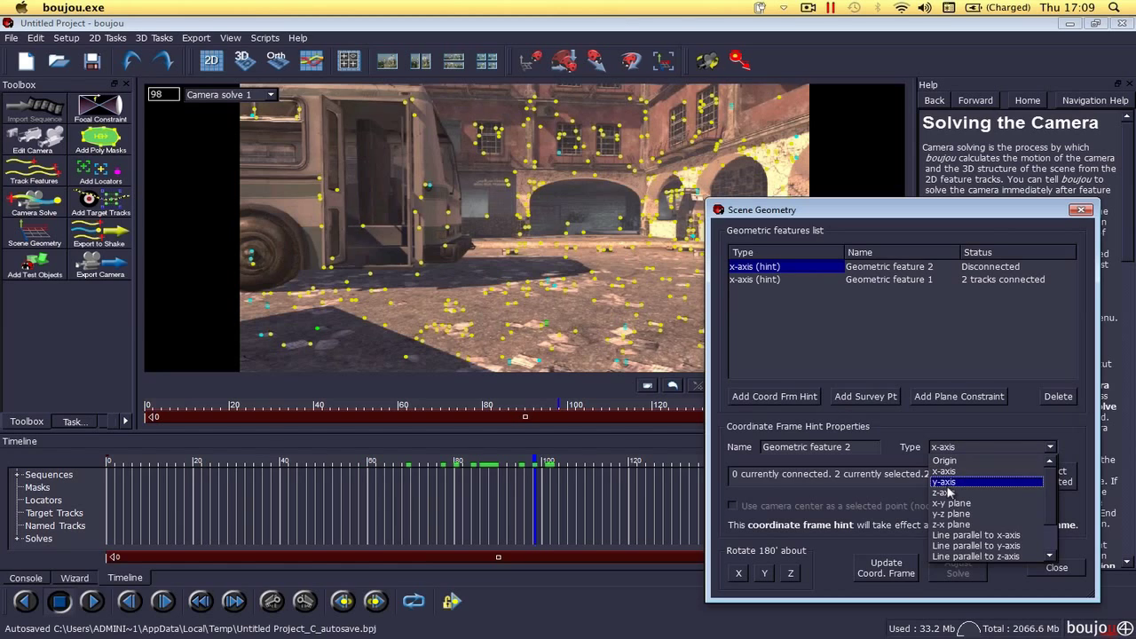
click(949, 493)
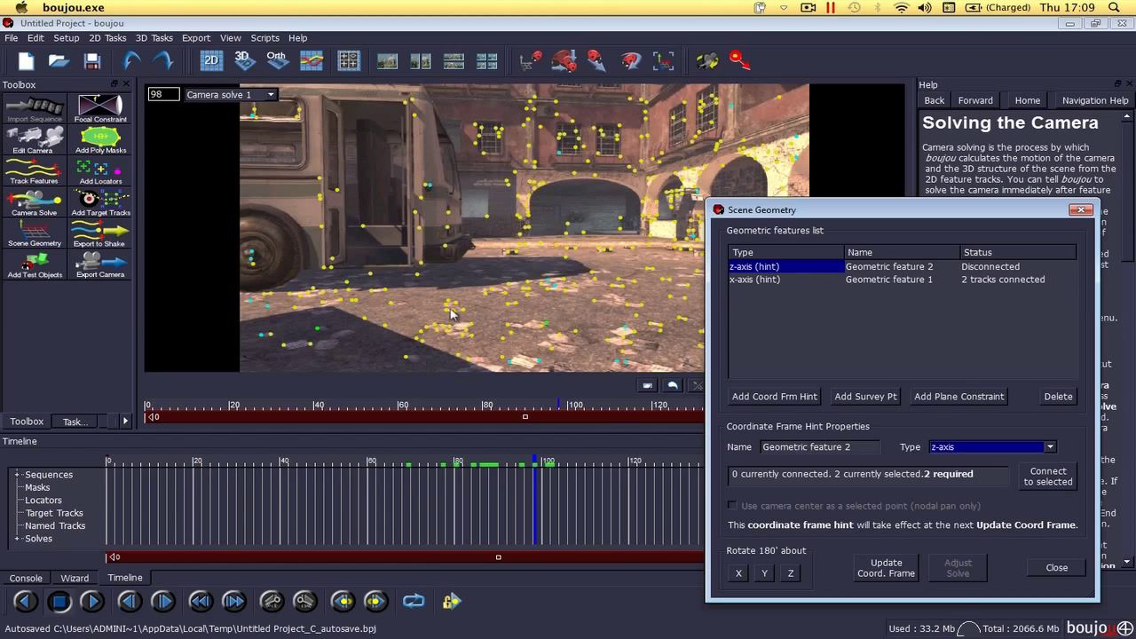
click(461, 359)
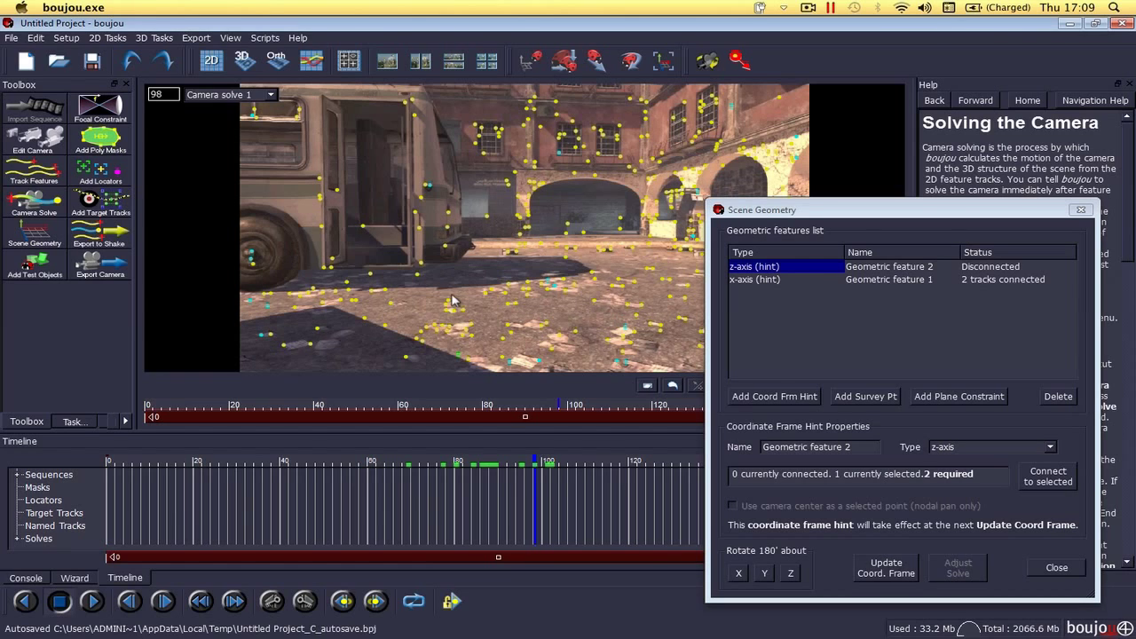
ctrl+click(448, 307)
click(1047, 477)
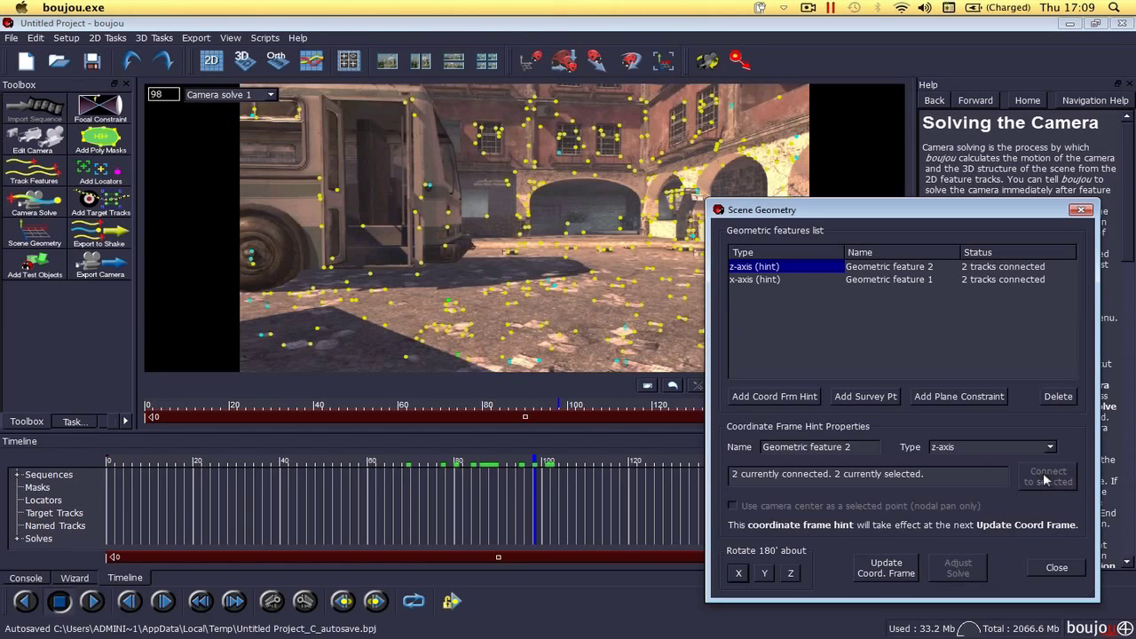
Step: Add a coordinate frame hint of type Origin, connect it to one foreground ground track, and close the scene geometry settings
click(776, 397)
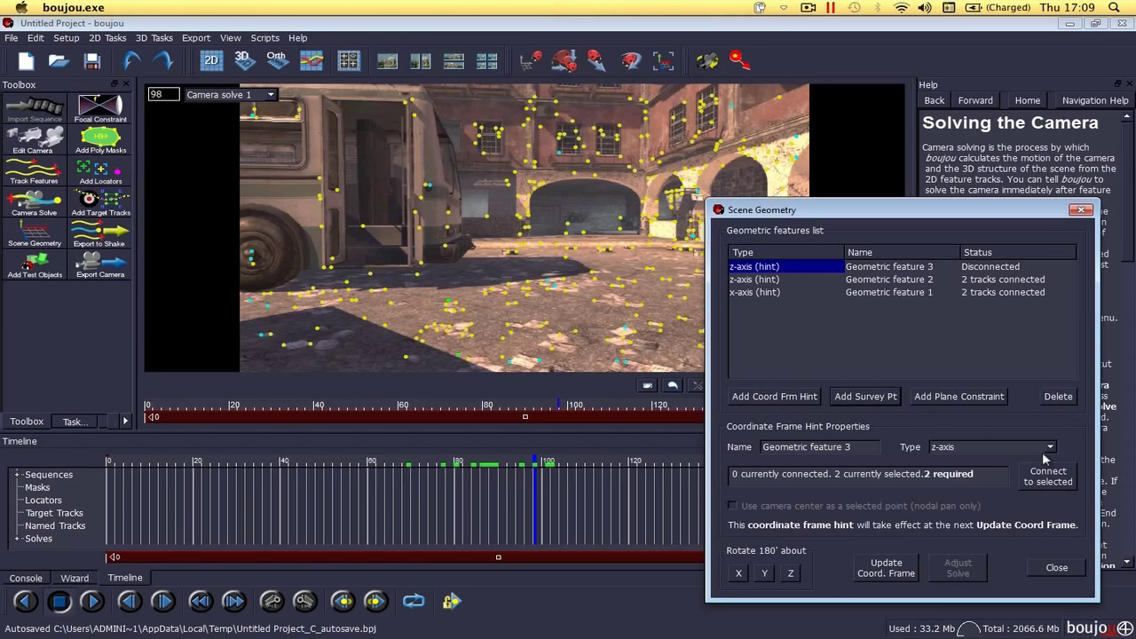
click(988, 447)
click(974, 461)
click(444, 330)
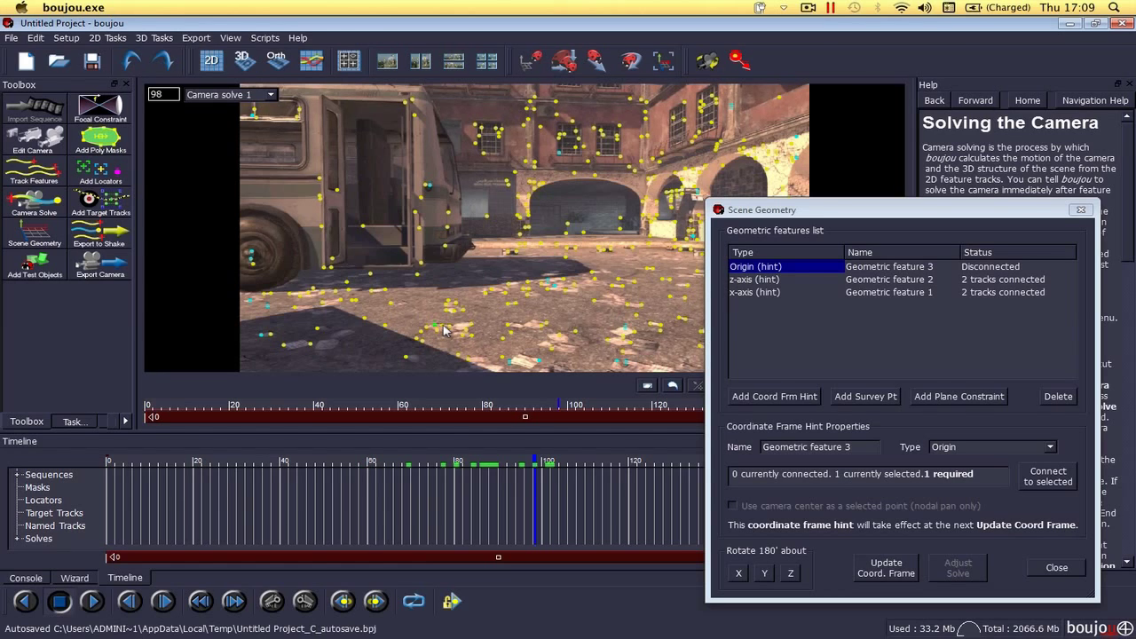
click(1048, 477)
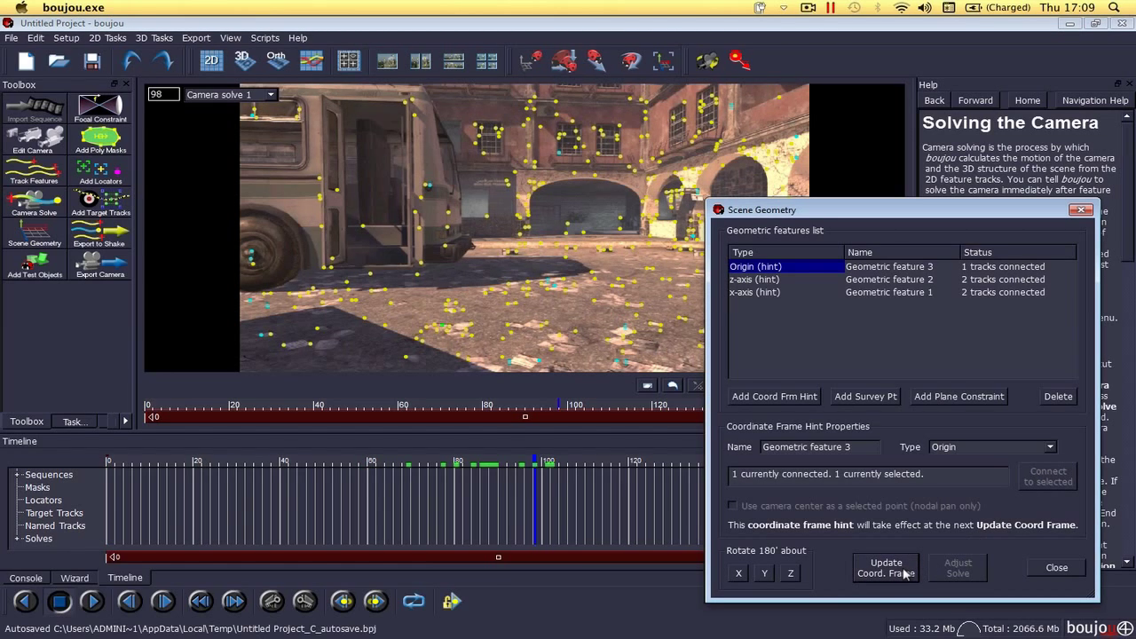
click(1055, 568)
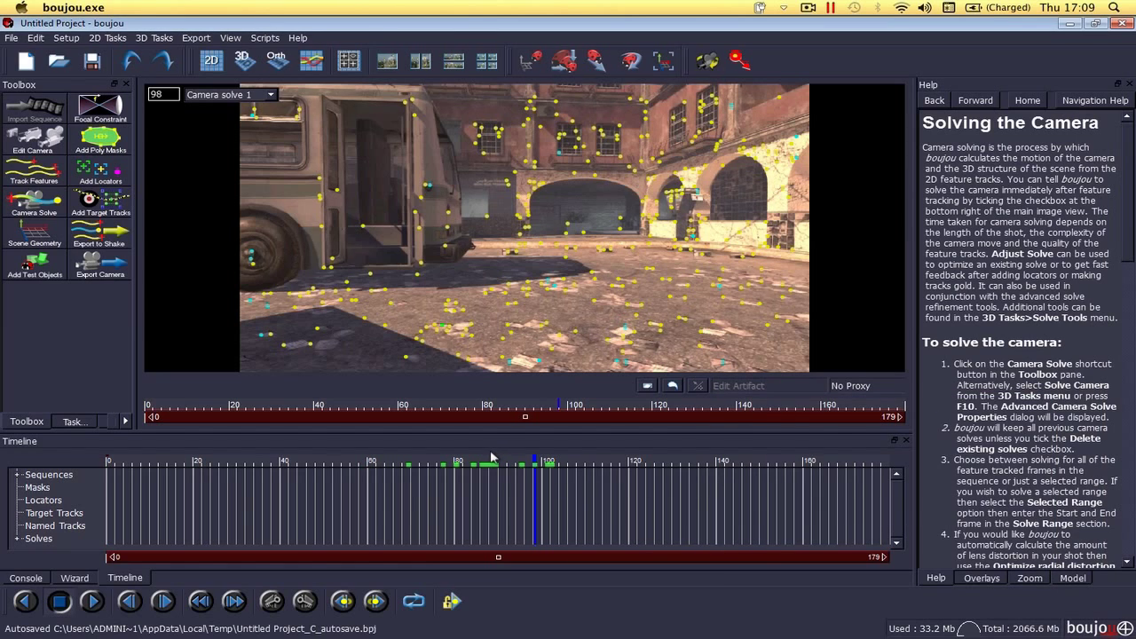
Step: Set up a camera solve export as Cinema 4D (*.c4d) with the scene scaled by 100
click(481, 465)
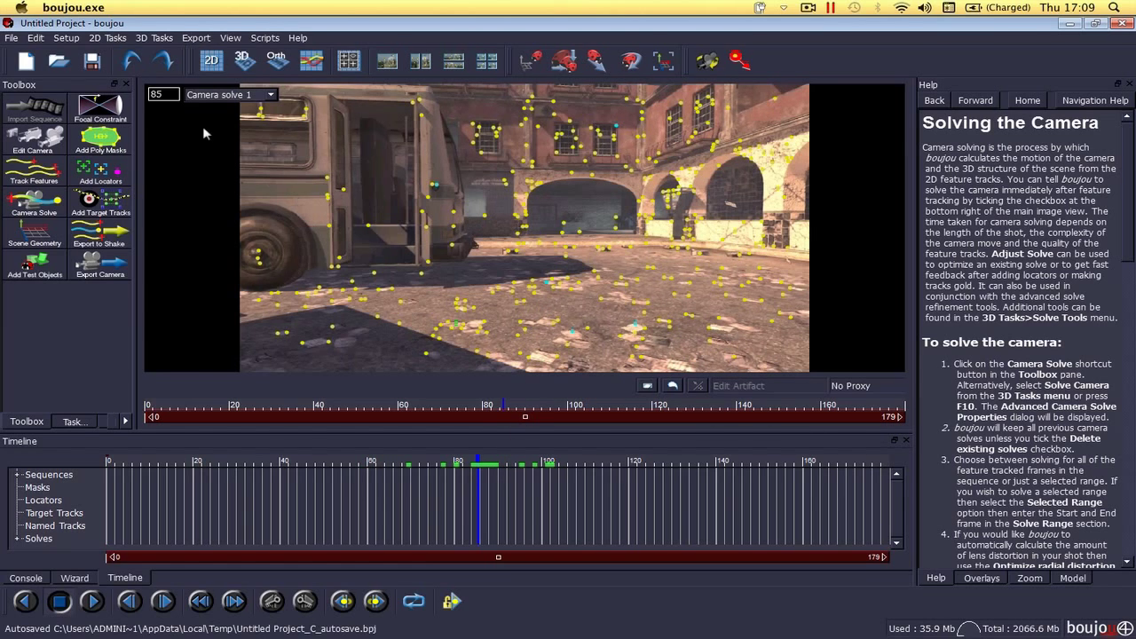
click(198, 43)
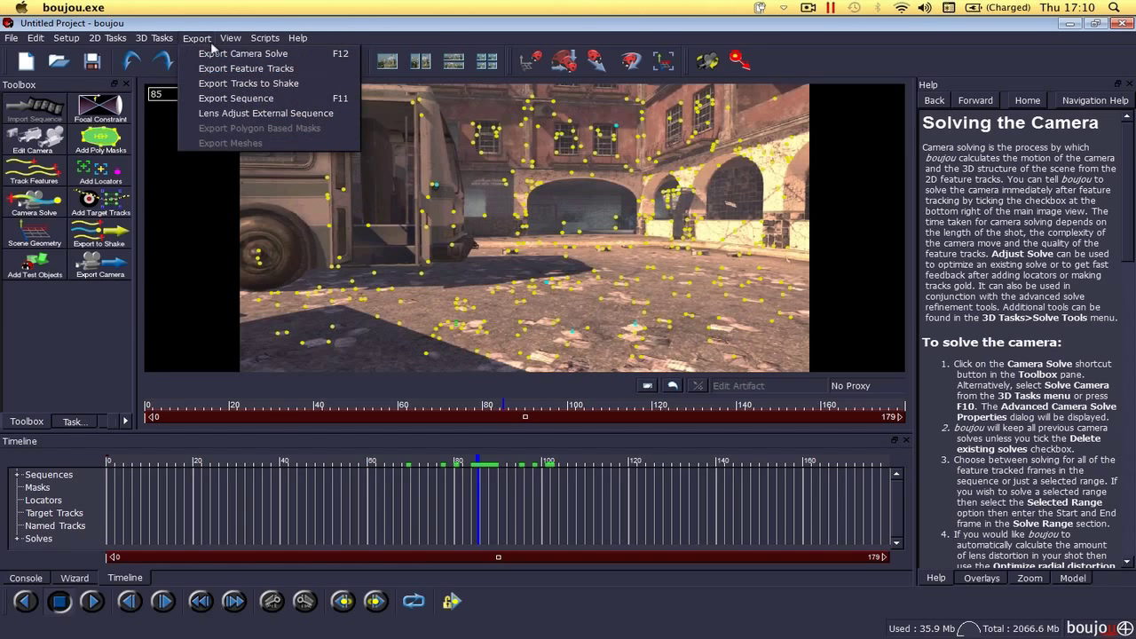
click(224, 55)
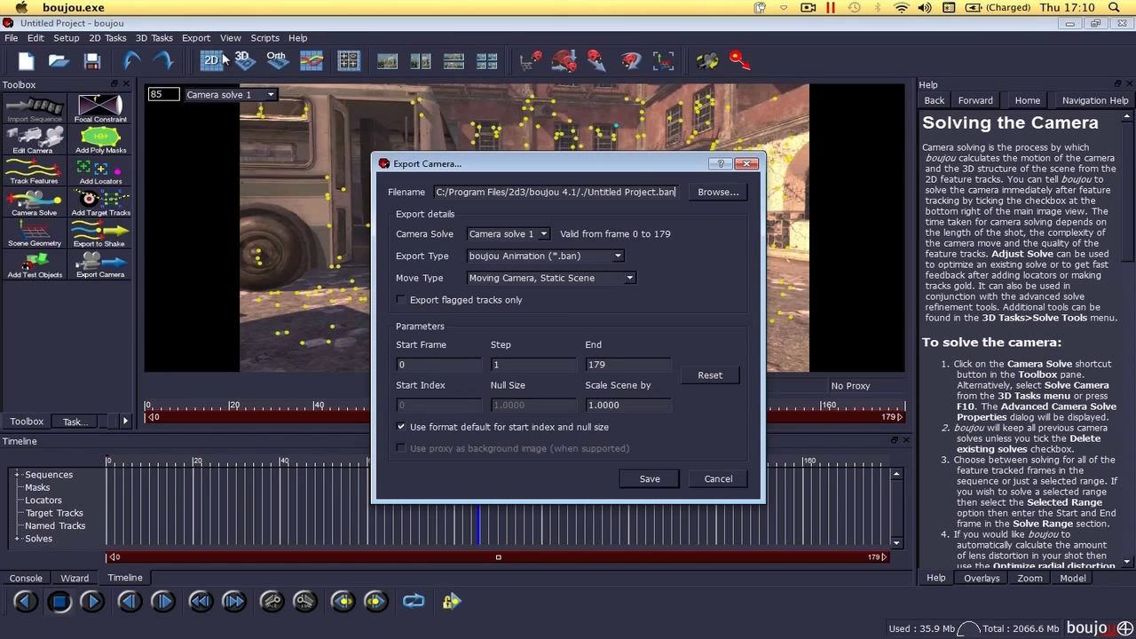
click(616, 257)
click(587, 300)
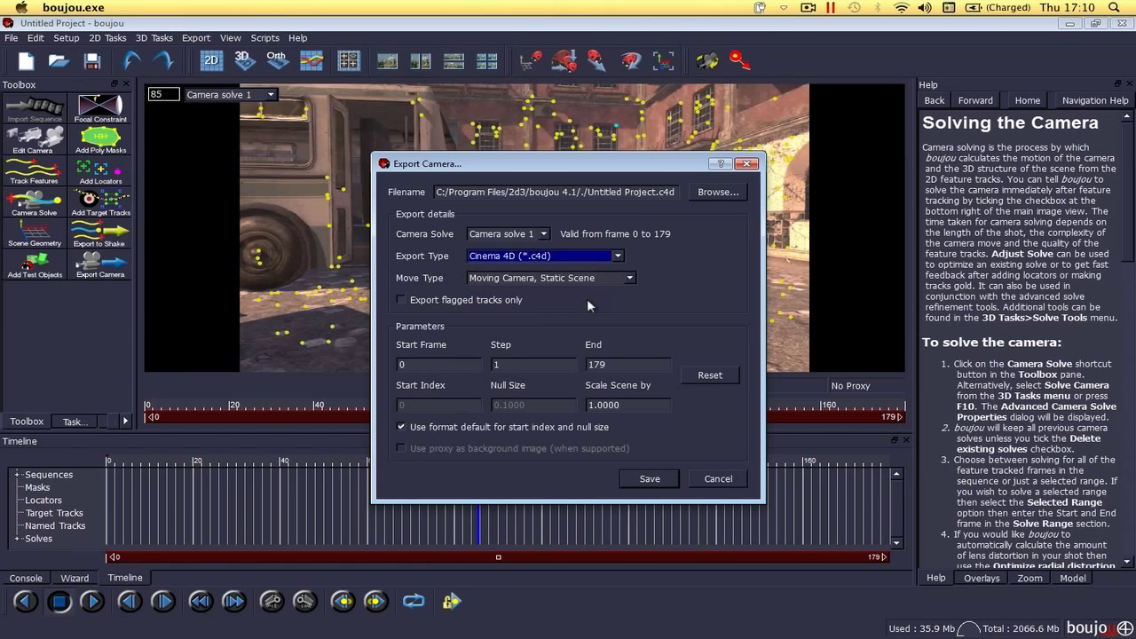
drag(630, 404, 562, 405)
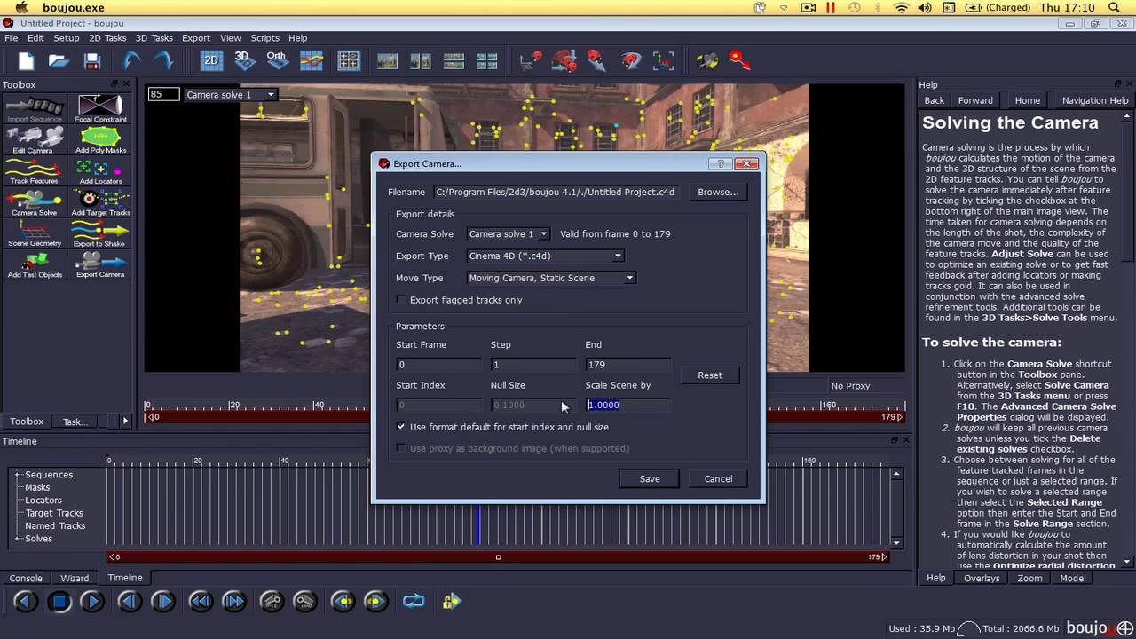
text(100)
Step: Name the export file Motion Track 1 on the Desktop and save the camera export
click(697, 193)
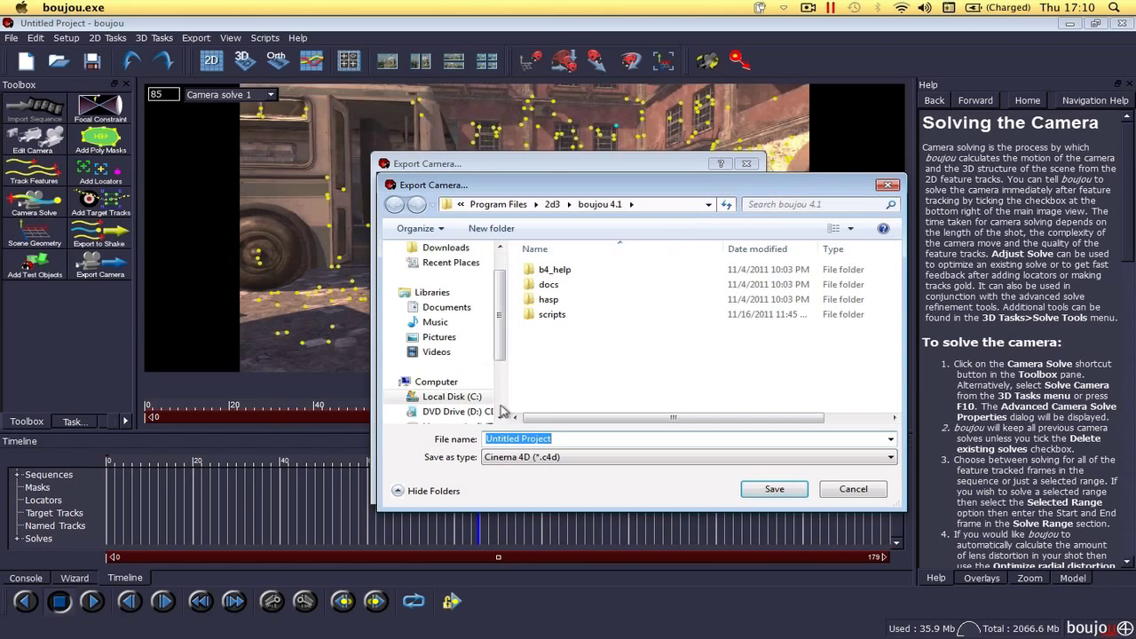
scroll(495, 360, up, 2)
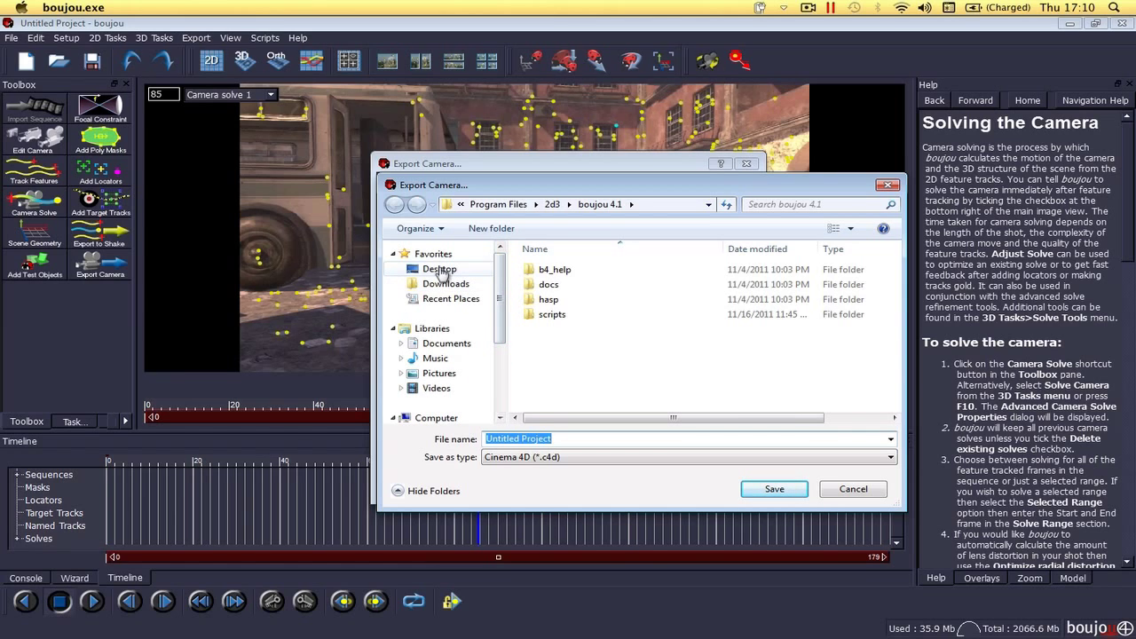
click(439, 268)
click(558, 438)
text(Motion Track 1)
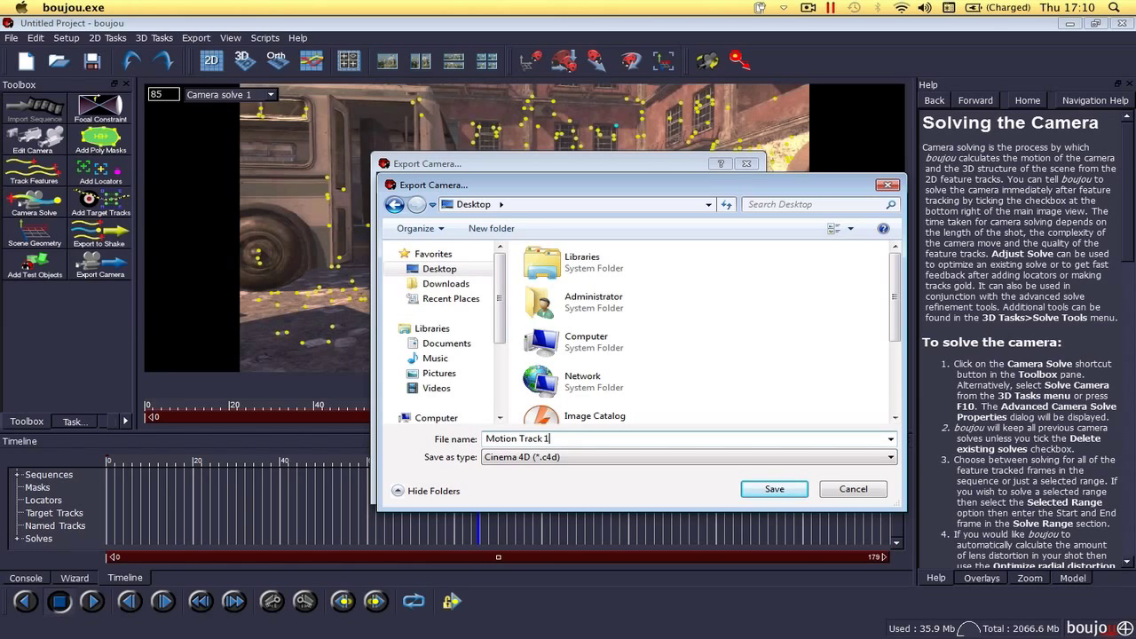
key(Return)
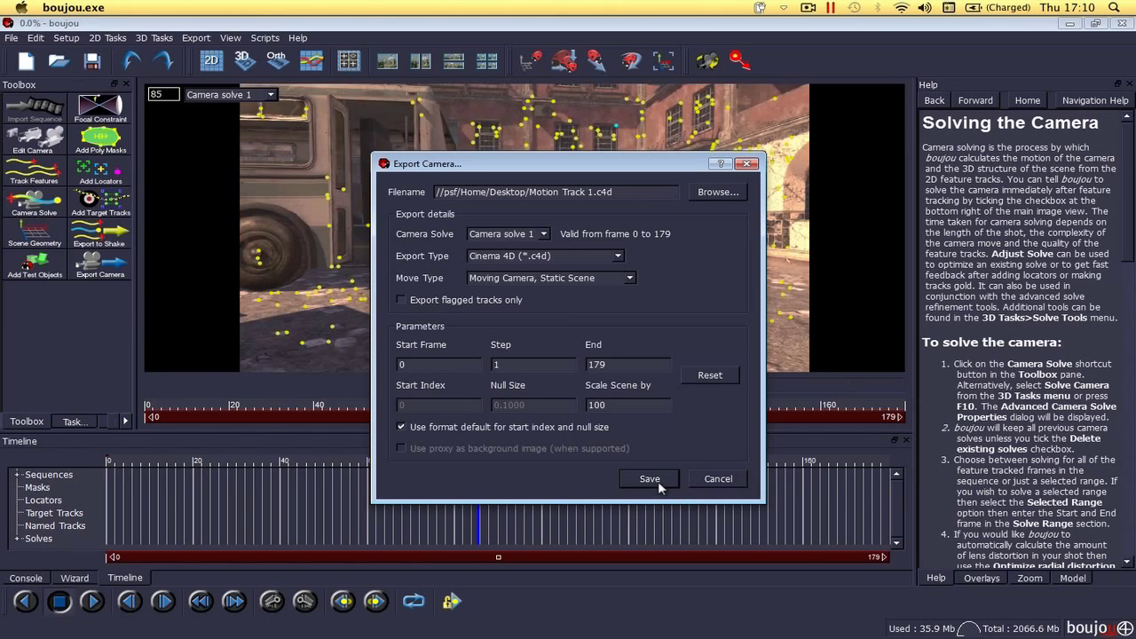
click(650, 479)
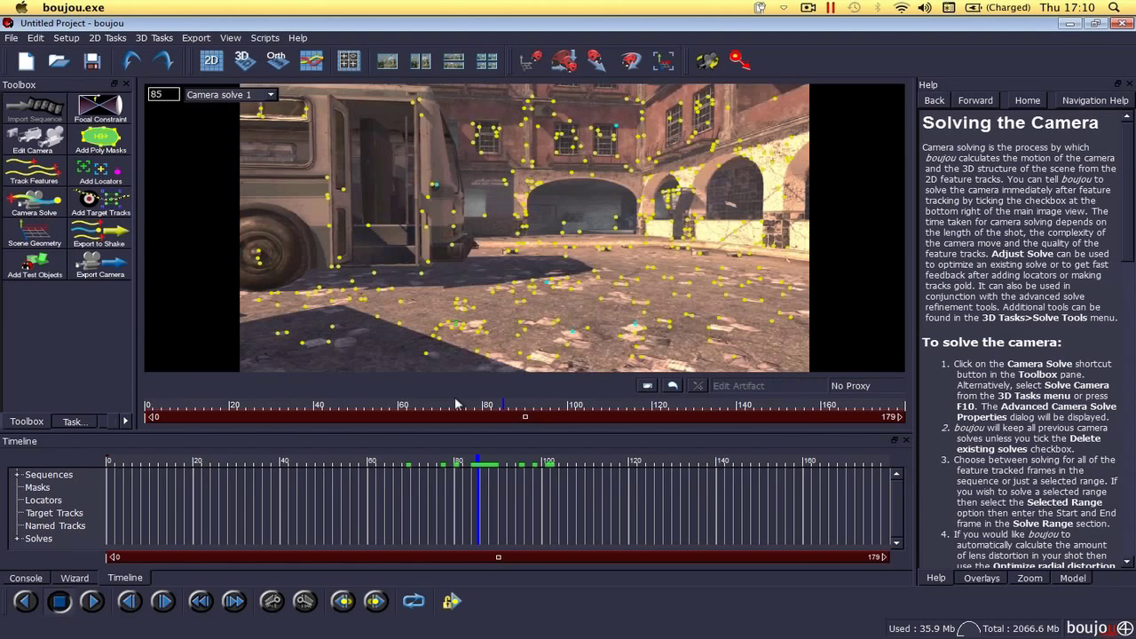
Step: Switch to CINEMA 4D by opening Motion Track 1.c4d from the desktop, accepting the default LightWave 3D import settings
click(1077, 24)
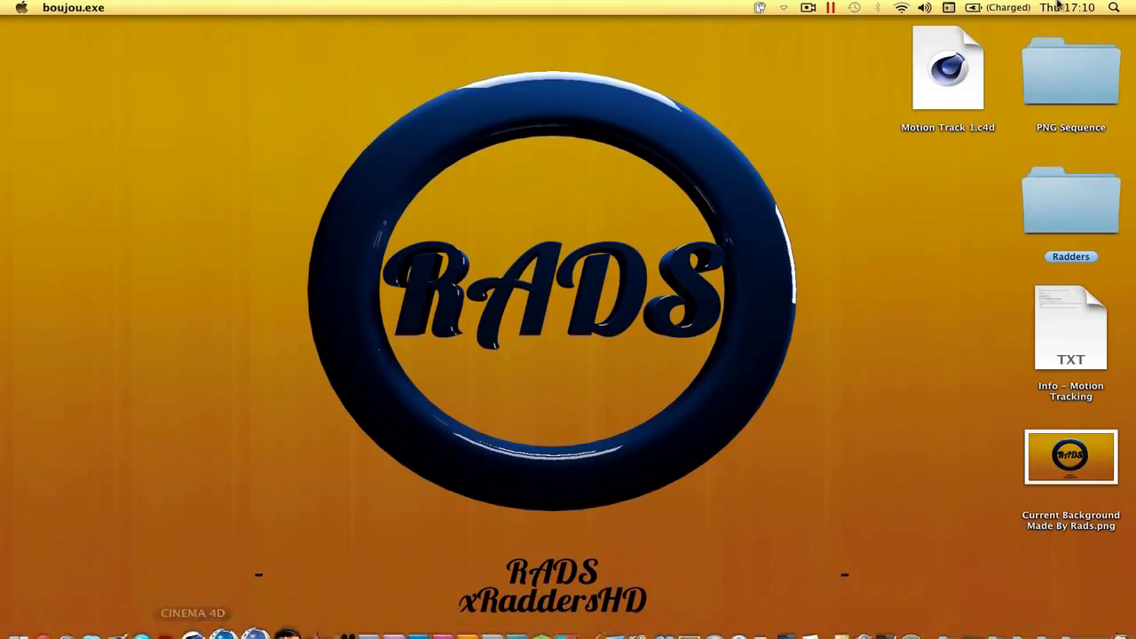
double_click(956, 88)
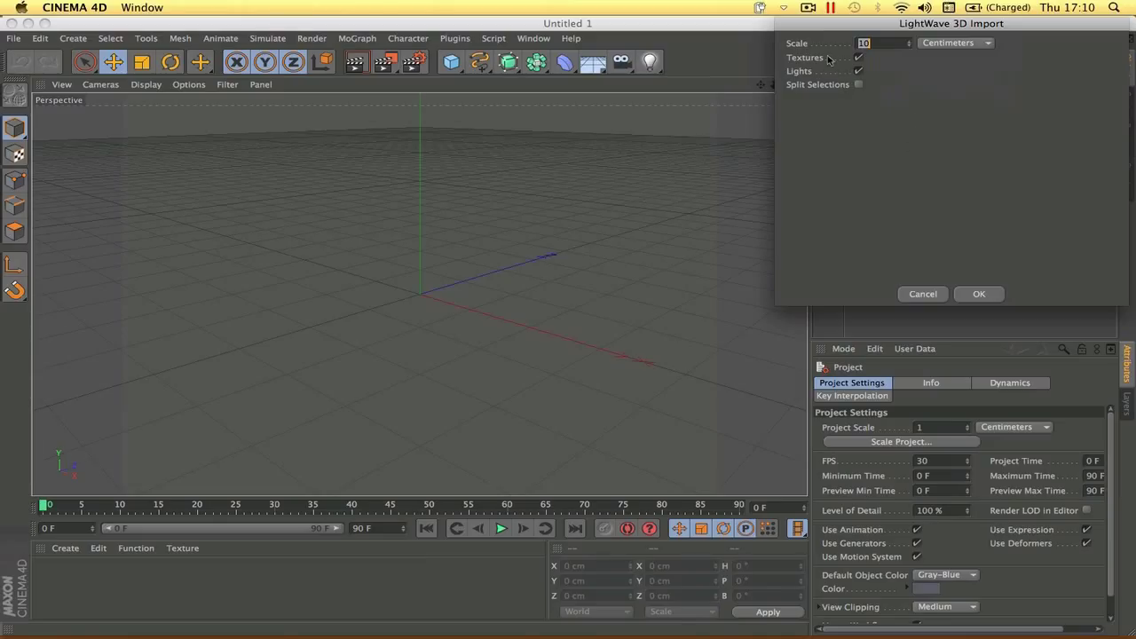
drag(906, 15, 382, 144)
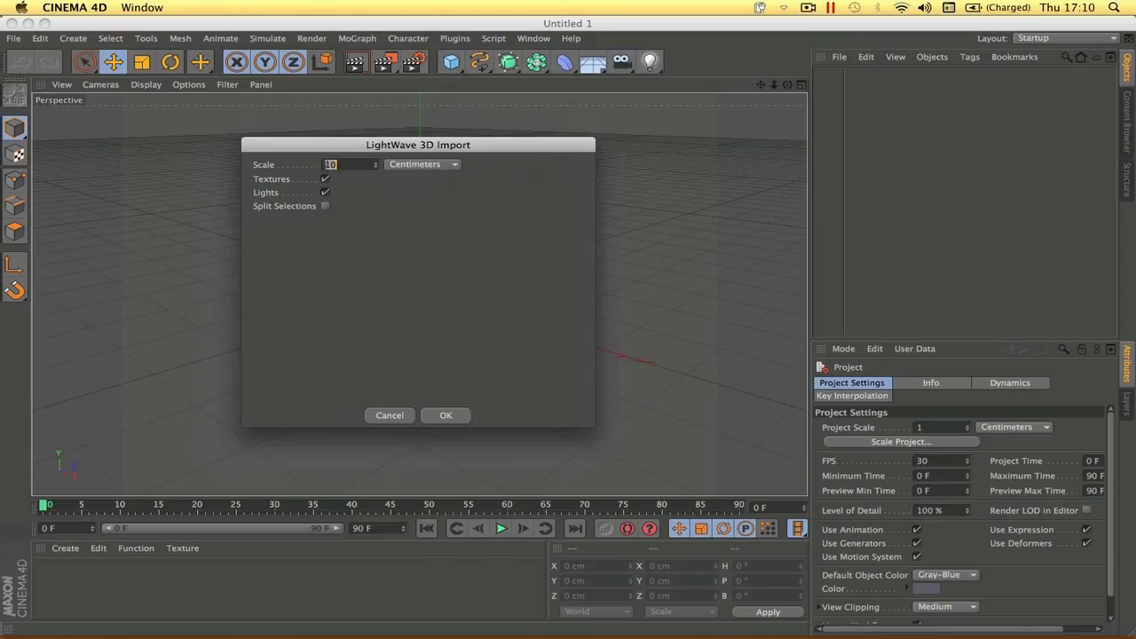
click(445, 415)
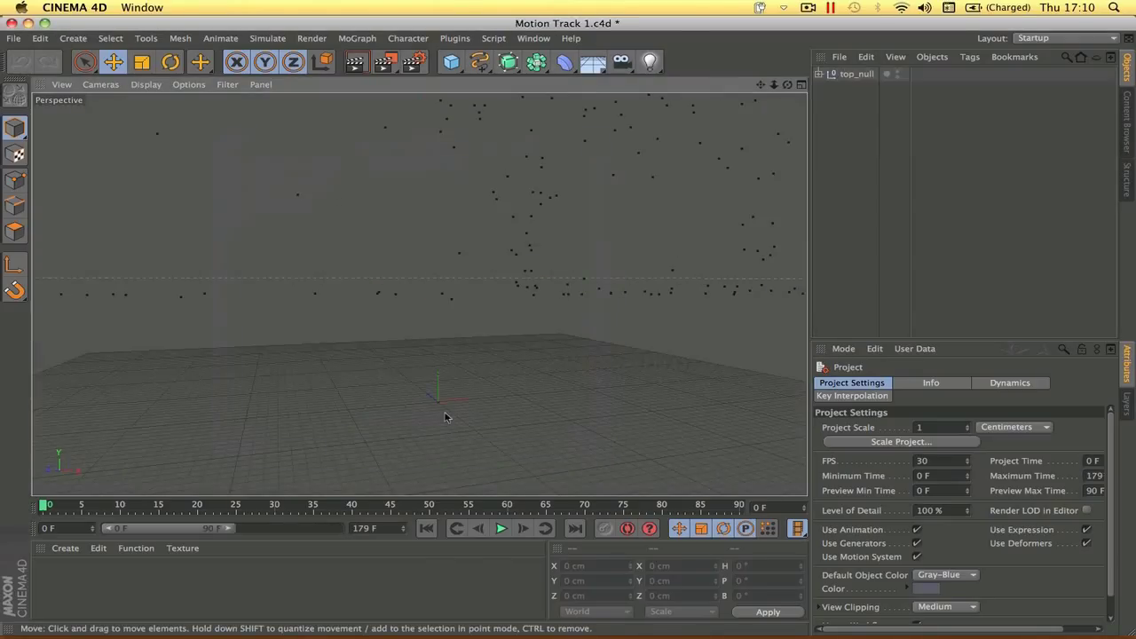
Step: Extend the timeline's preview range to frame 179 and scrub through the camera motion to frame 85
drag(229, 528, 395, 541)
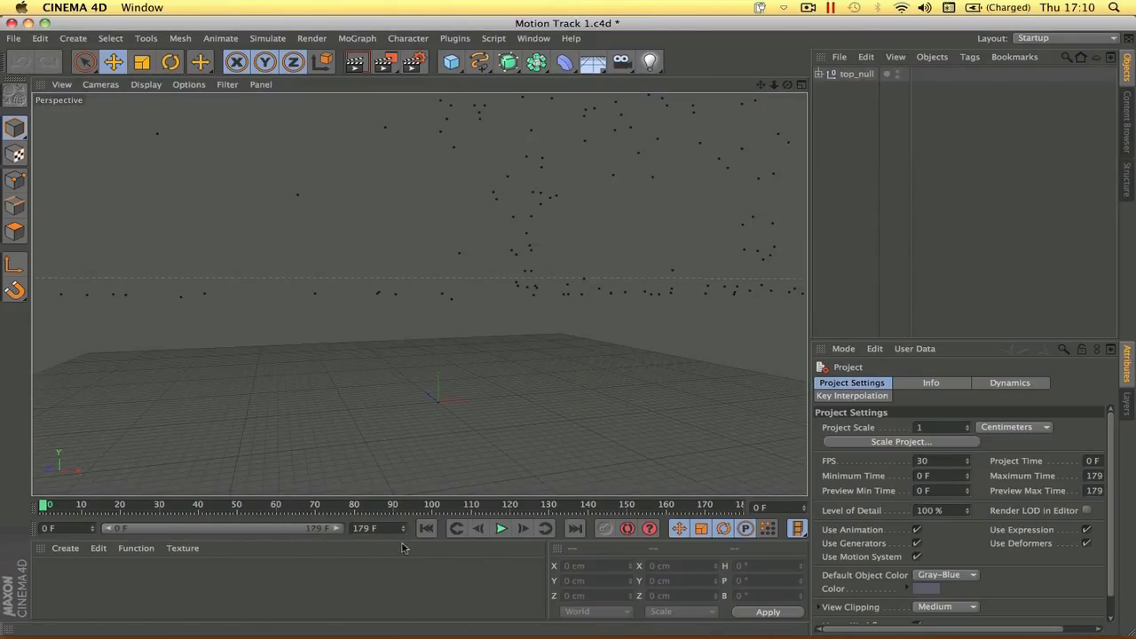
drag(199, 508, 255, 508)
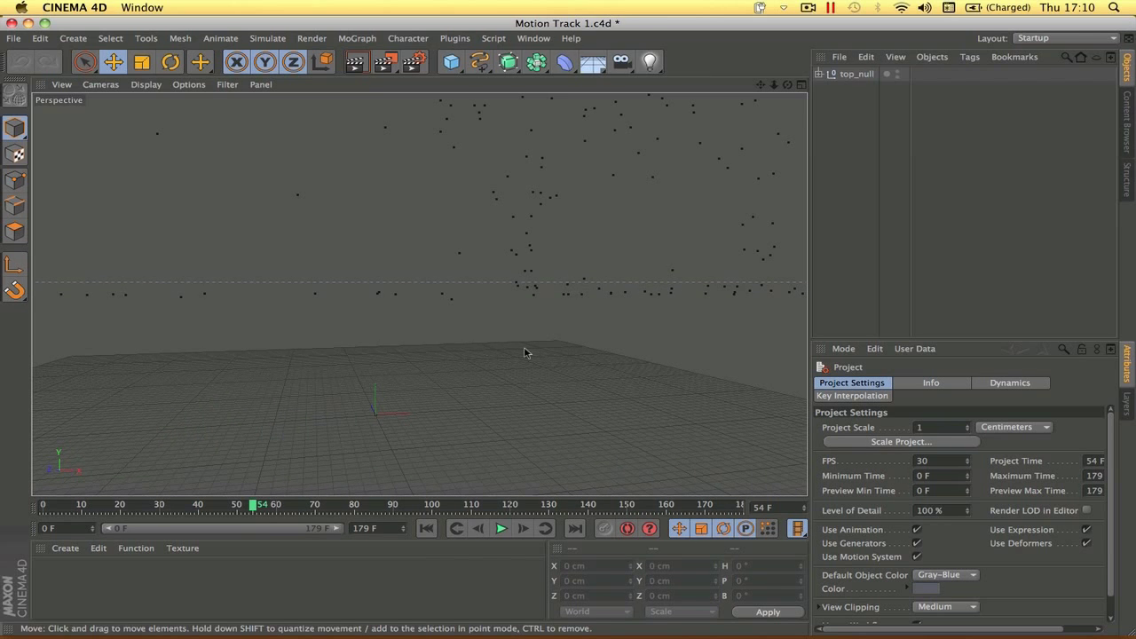
drag(238, 507, 321, 508)
drag(316, 460, 375, 461)
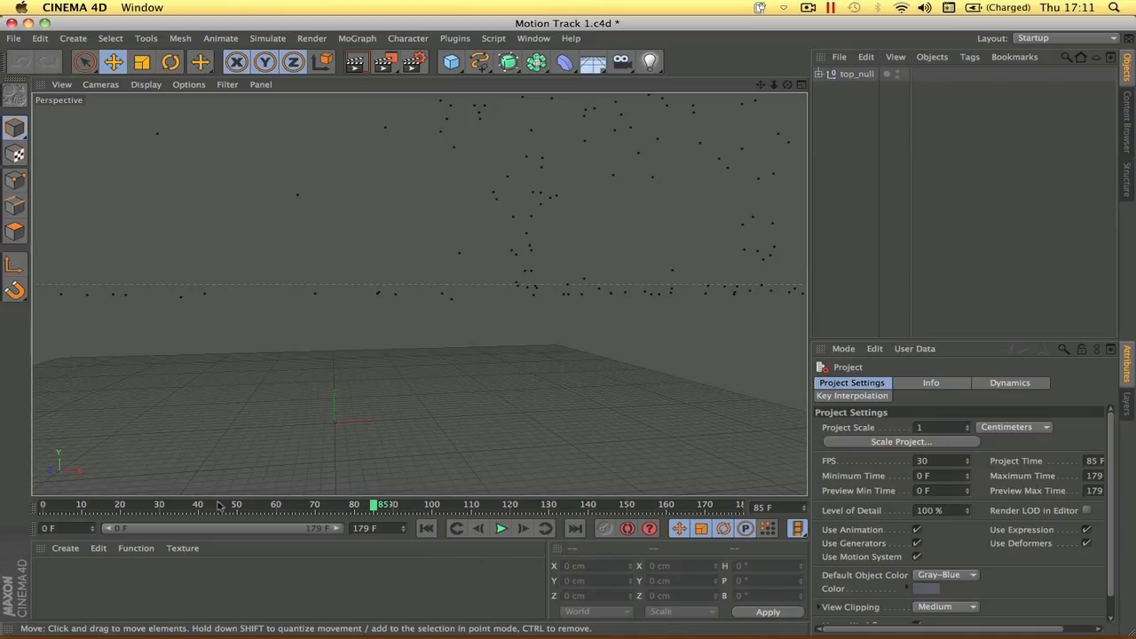
Step: Create a new material and open its Color channel for editing
click(64, 549)
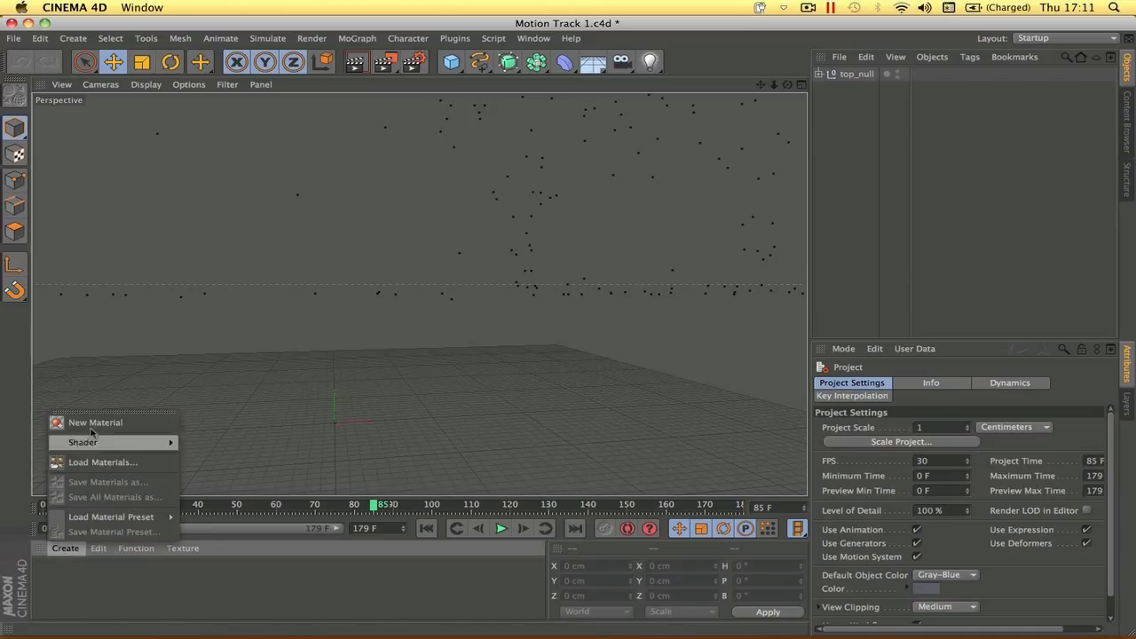
click(88, 424)
double_click(50, 577)
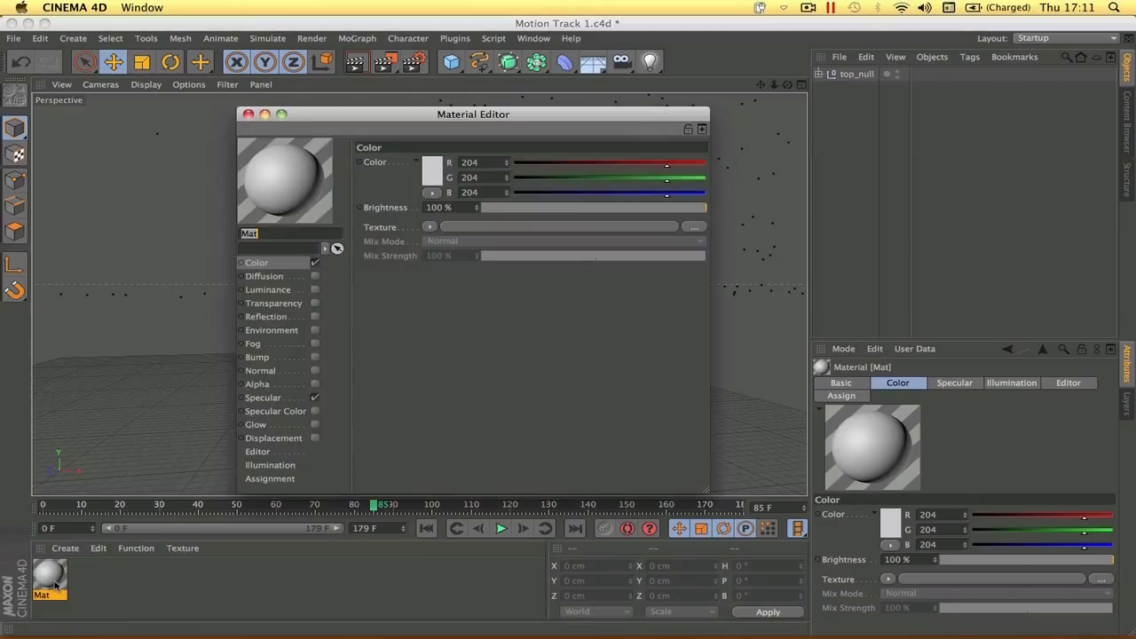
click(259, 263)
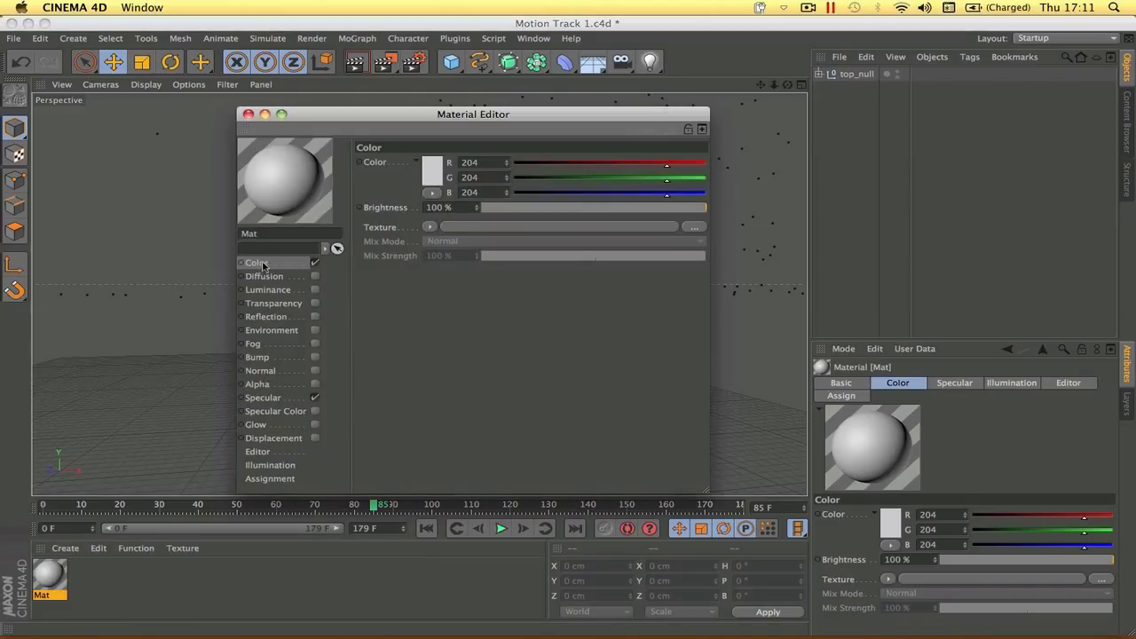
Step: Load Cinematic_00000.png from the Desktop's PNG Sequence folder as the color texture, without copying it to the project location
click(430, 228)
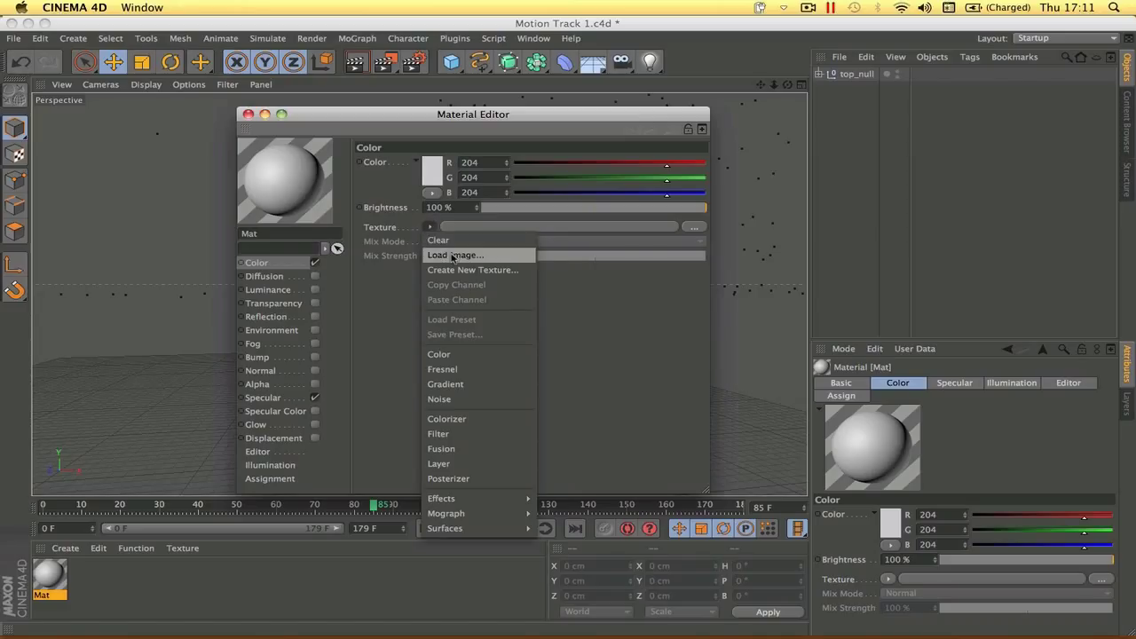
click(454, 256)
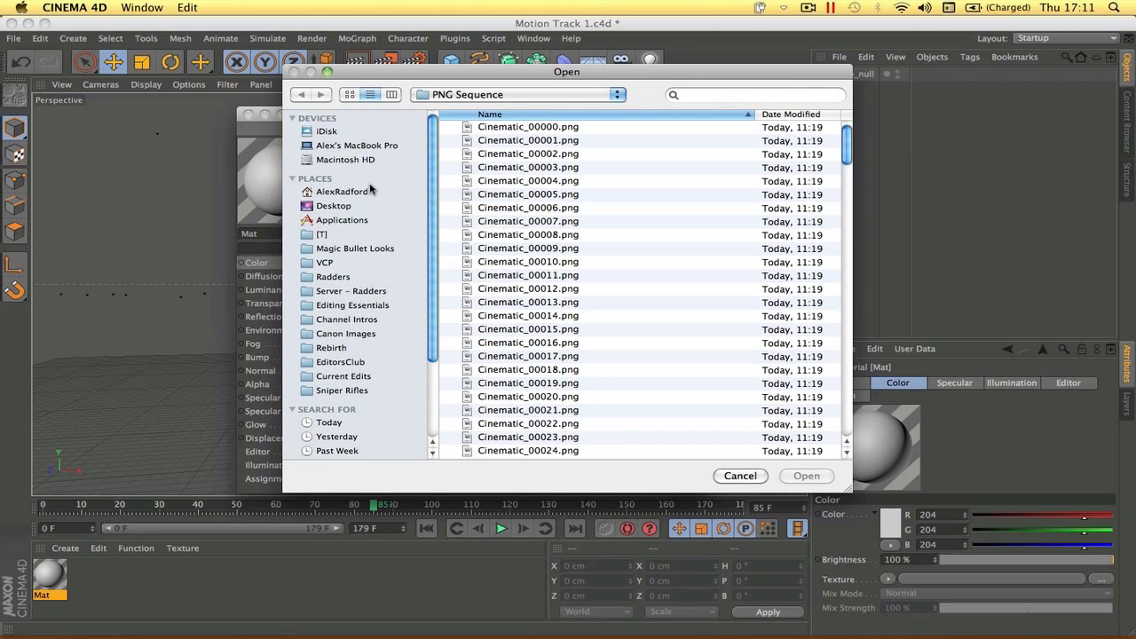
click(336, 206)
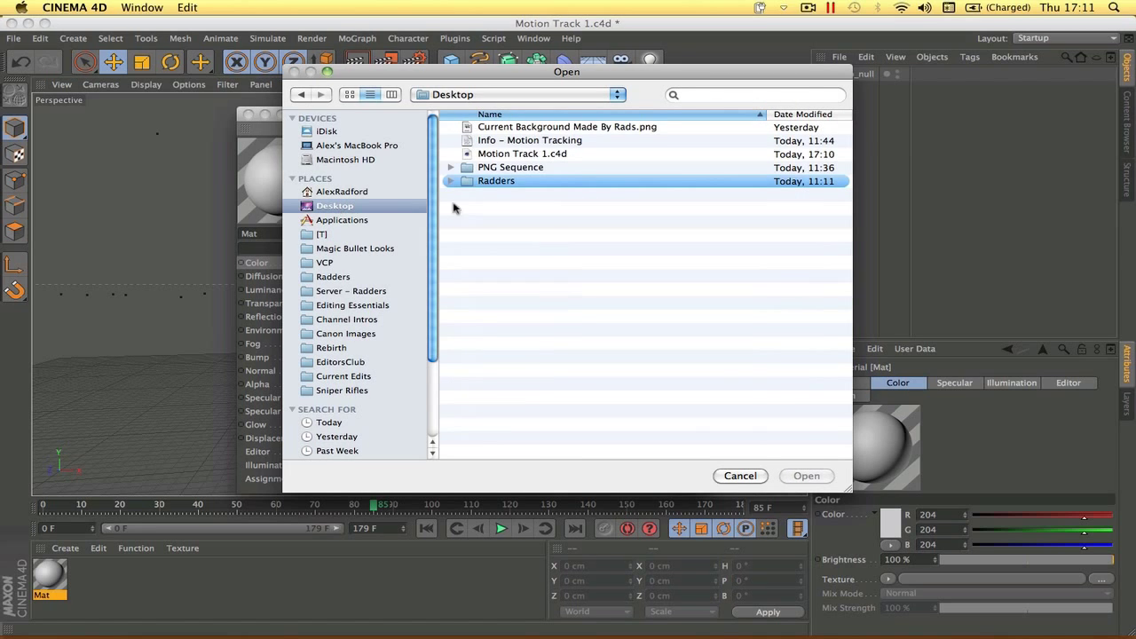
double_click(513, 167)
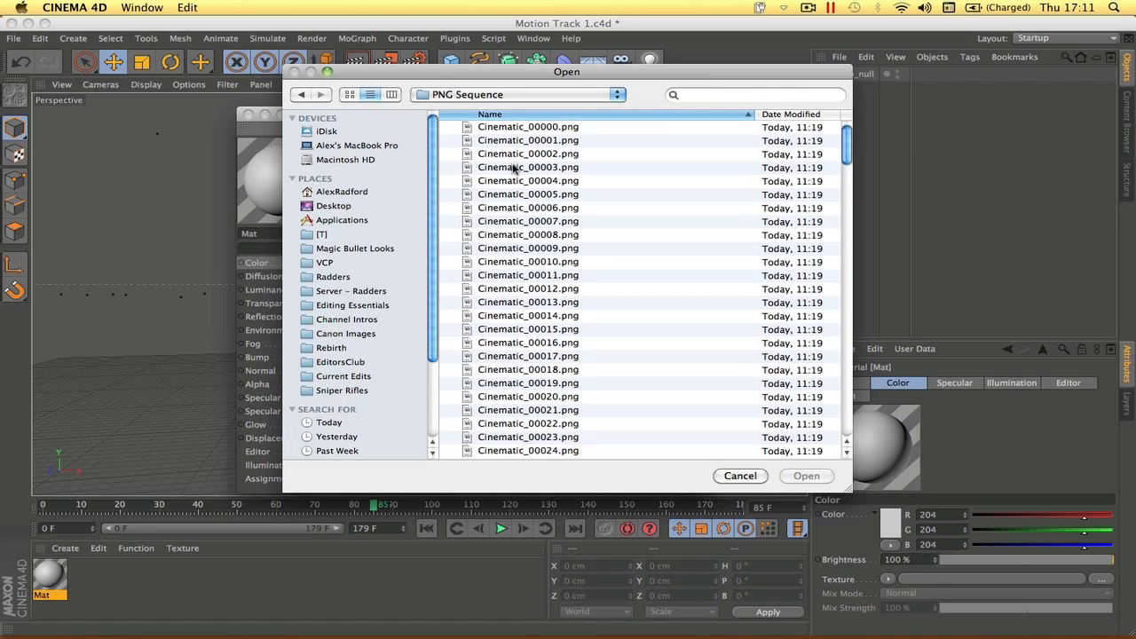
click(541, 131)
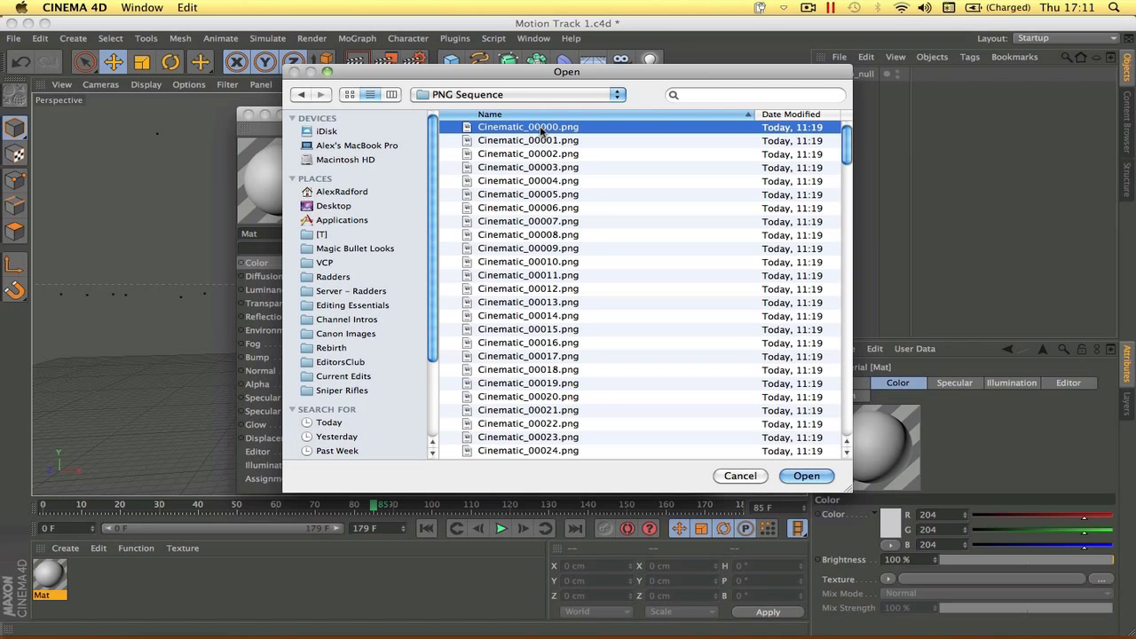
click(807, 478)
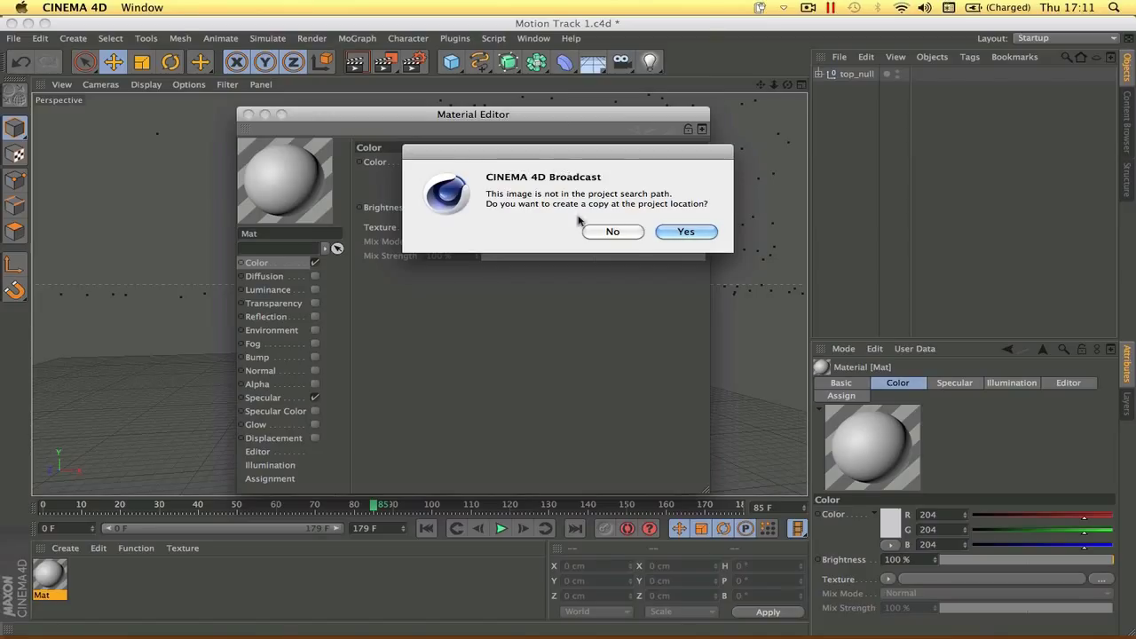
click(614, 232)
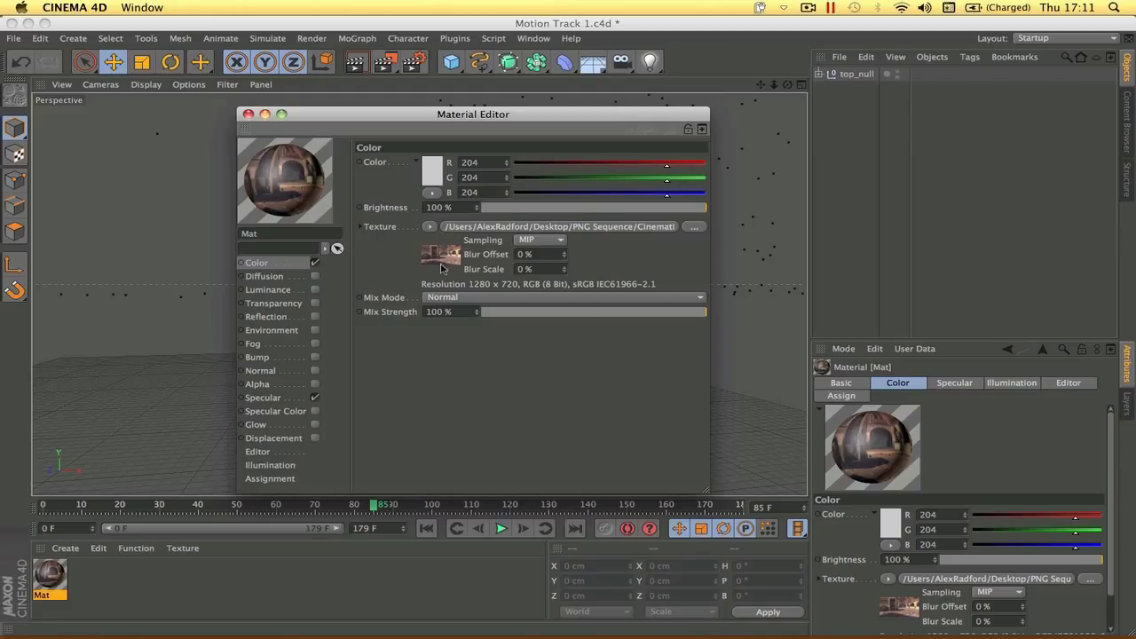
Step: Calculate the texture's animation range as movie frames 0 to 179 at 30 fps and close the material editor
click(445, 258)
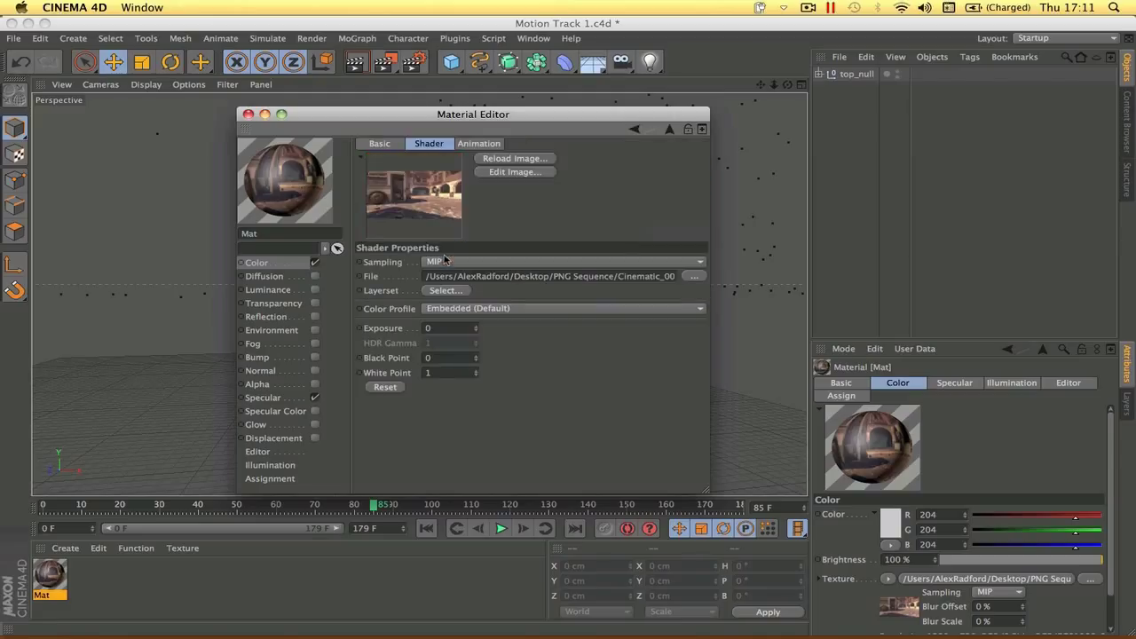
click(479, 143)
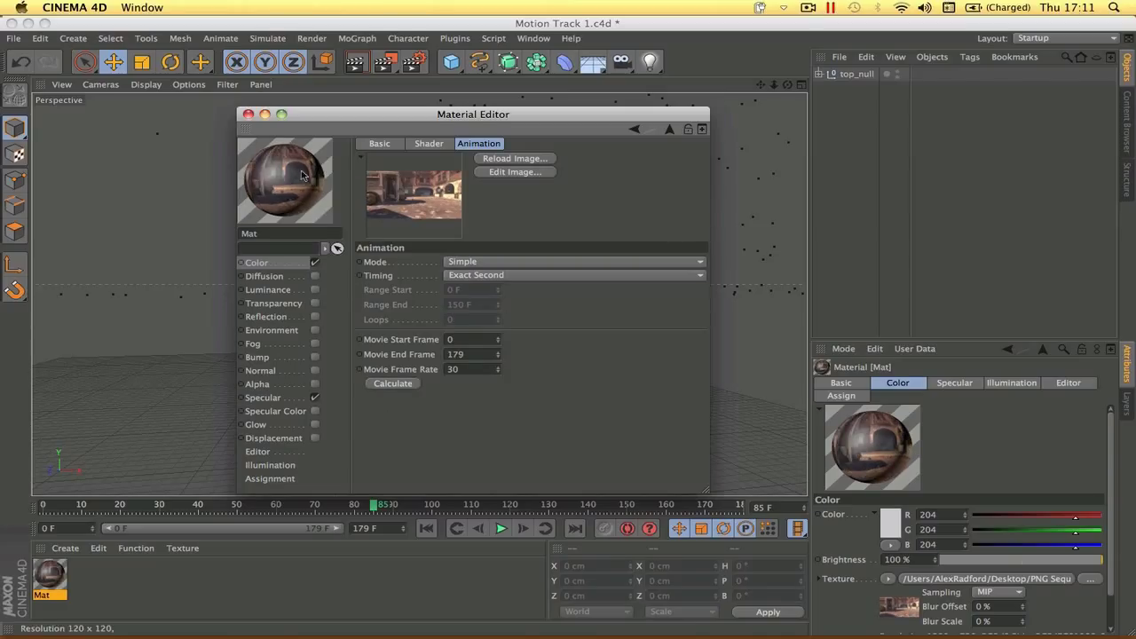
click(248, 115)
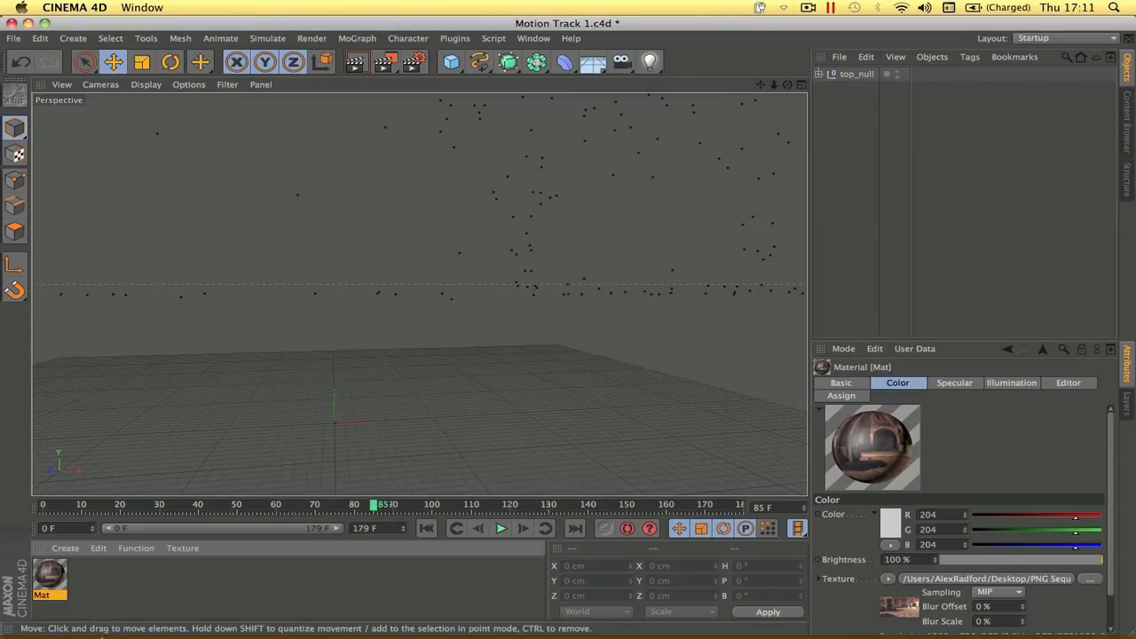
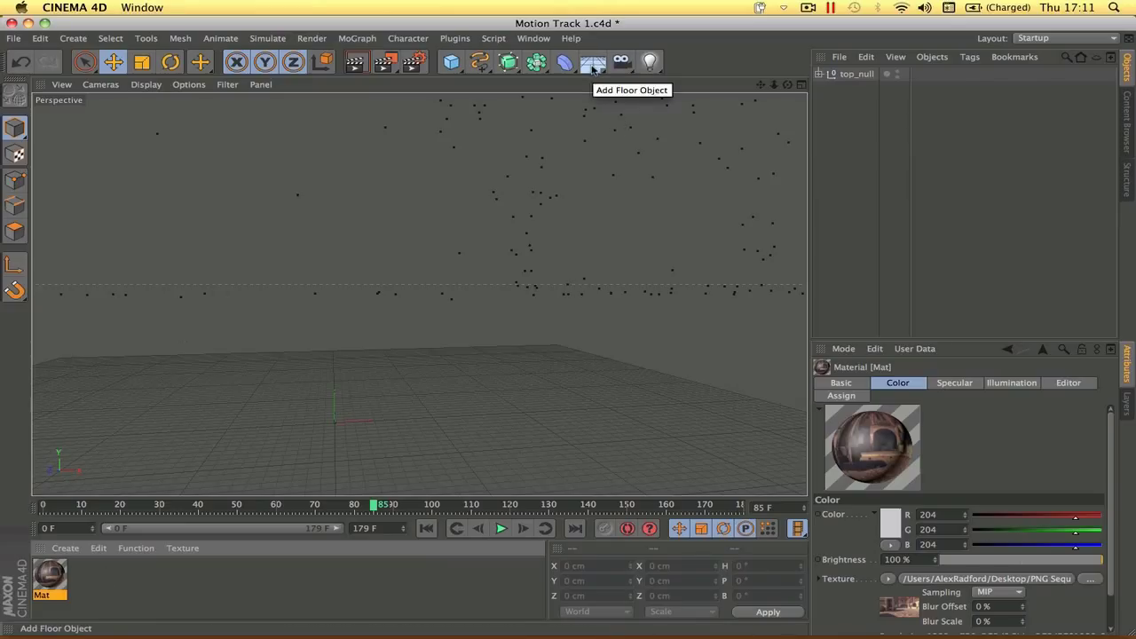
Step: Add a Background object and a Floor object to the scene
click(592, 67)
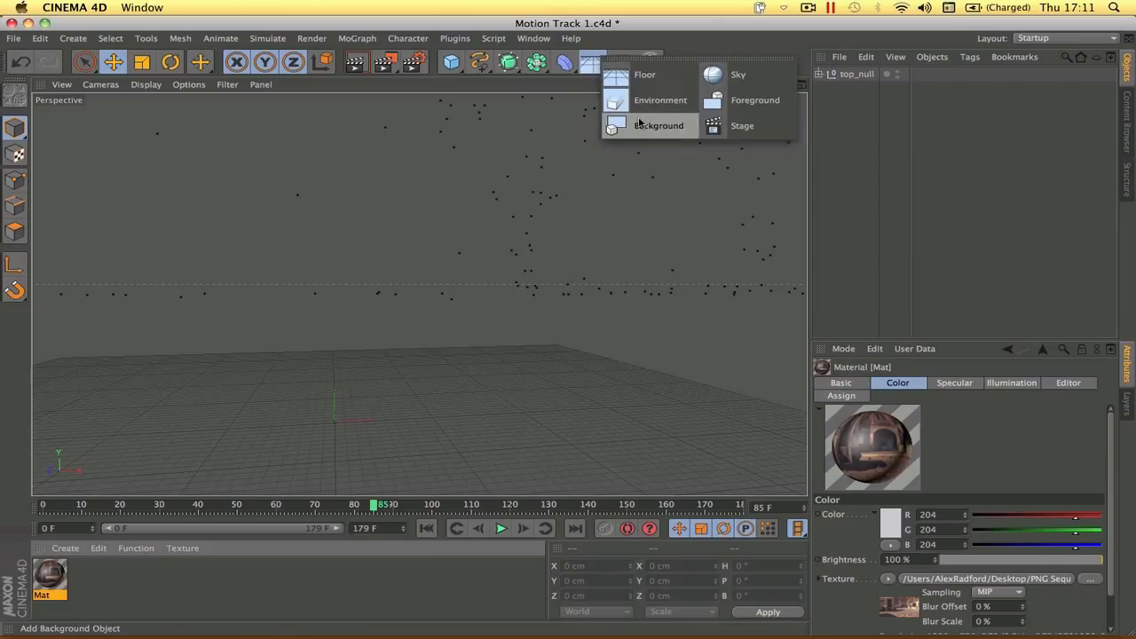
click(643, 126)
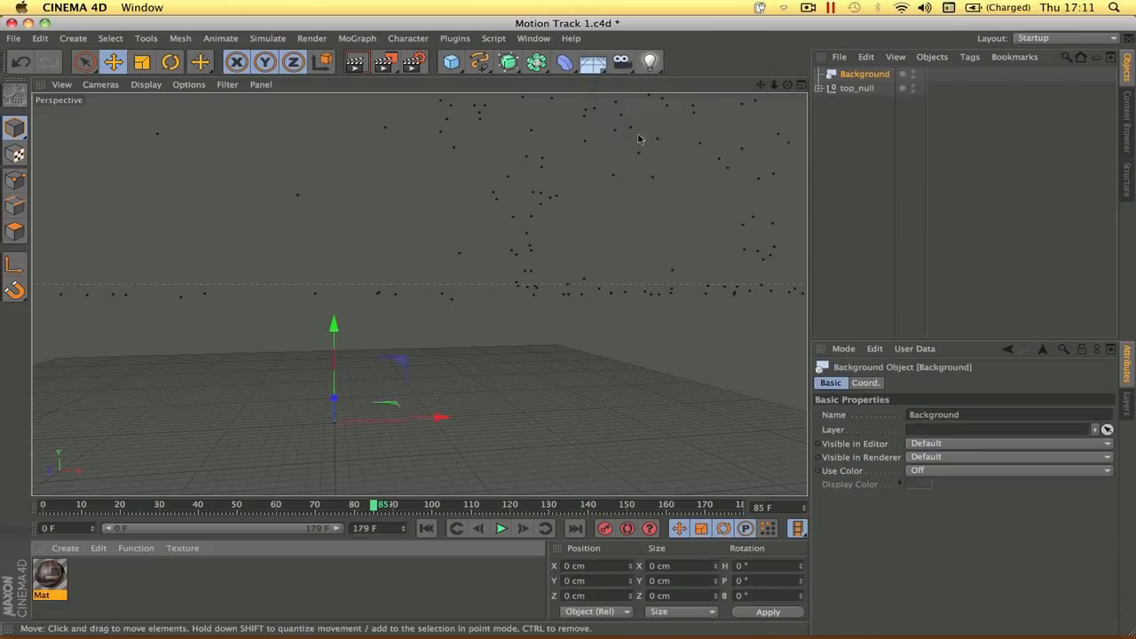
click(592, 66)
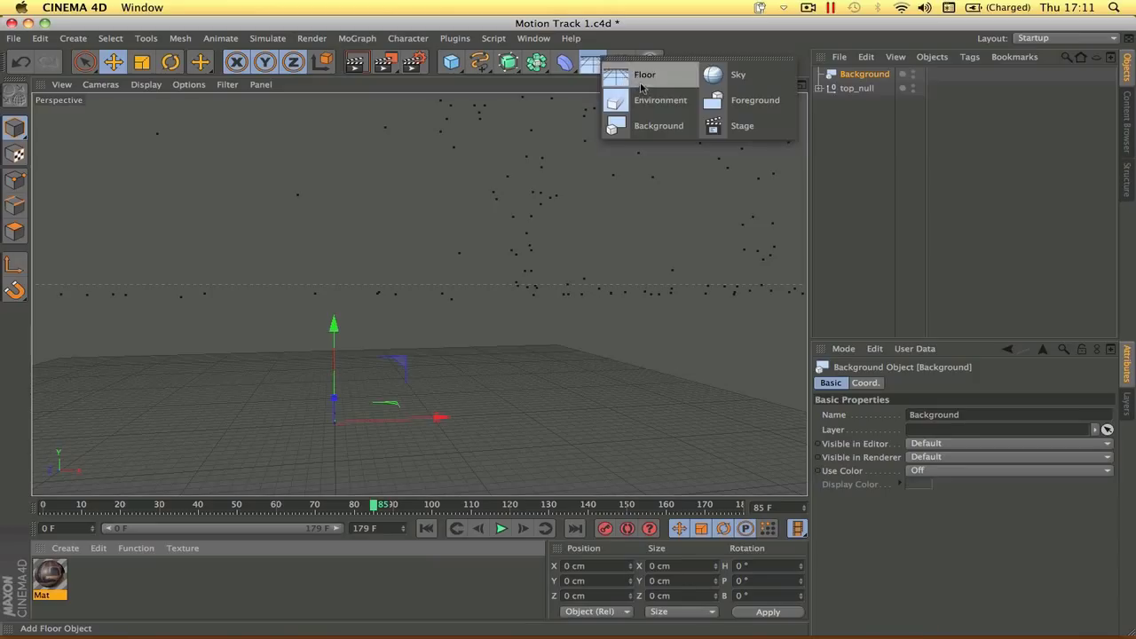
click(639, 73)
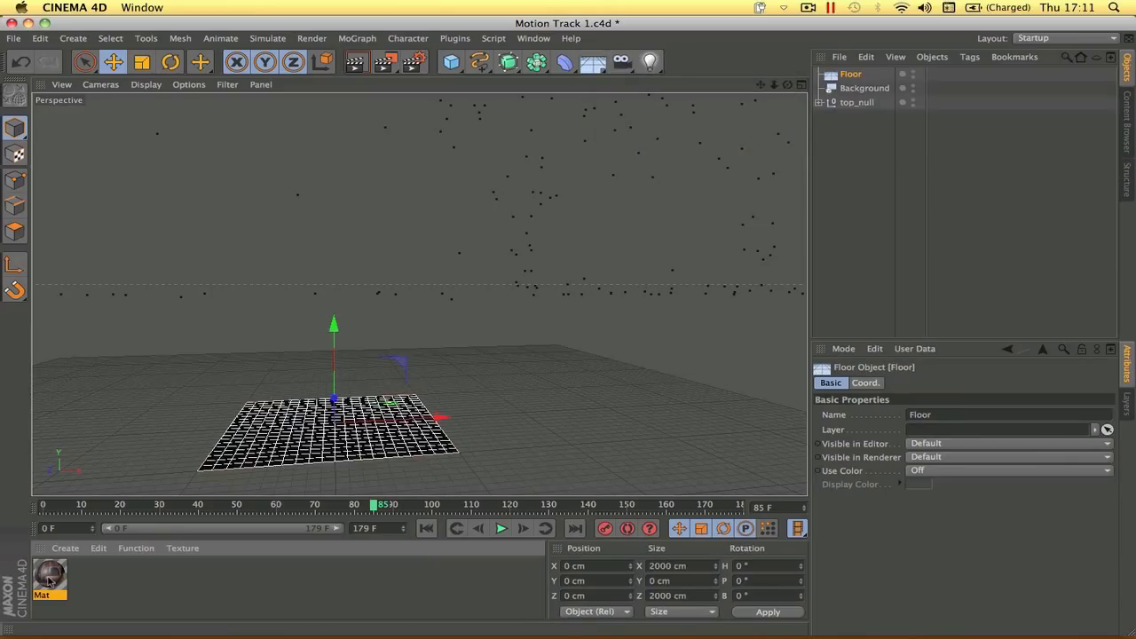
Step: Apply the Mat material to the Background object and scrub the timeline to frame 98
drag(49, 579, 867, 89)
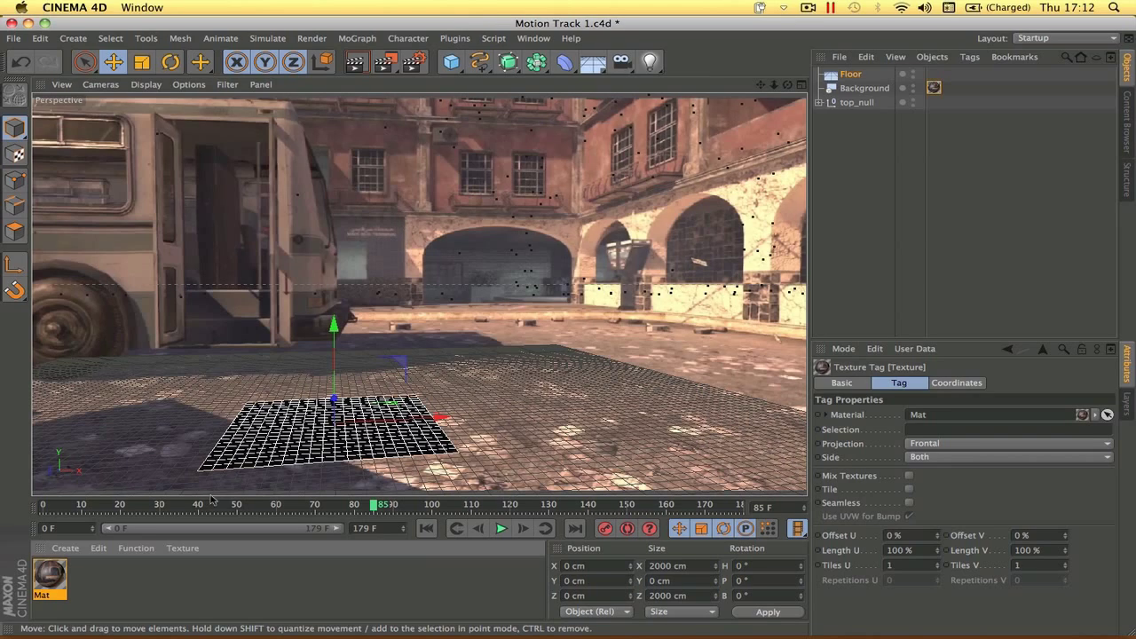
drag(254, 506, 424, 519)
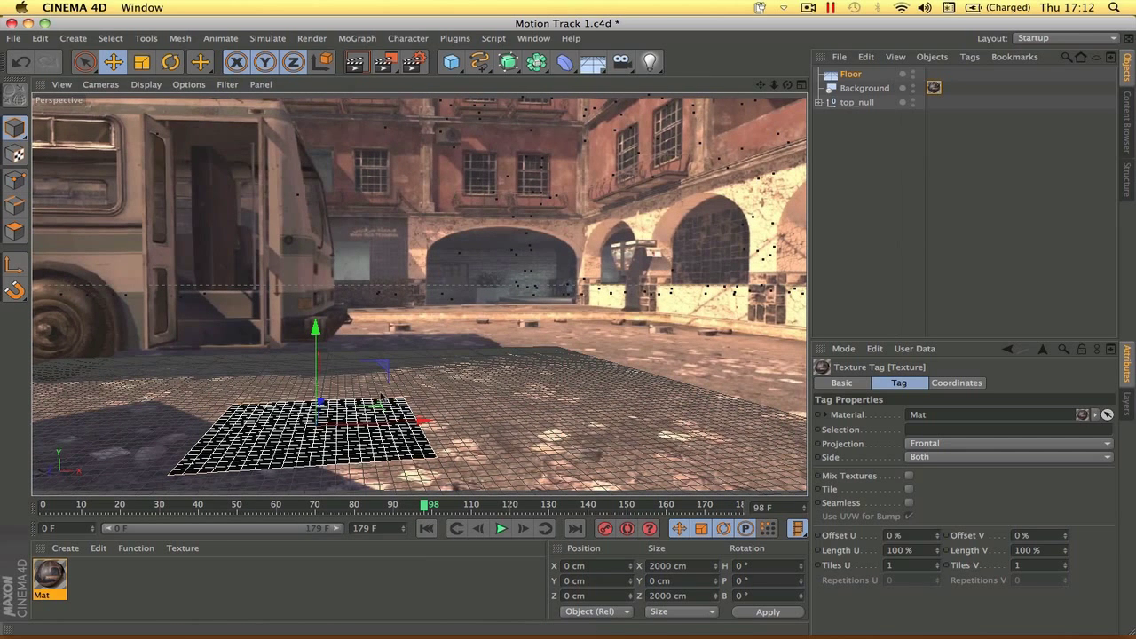
Step: Apply the Mat material to the Floor object and set its texture projection to Frontal
drag(46, 576, 851, 76)
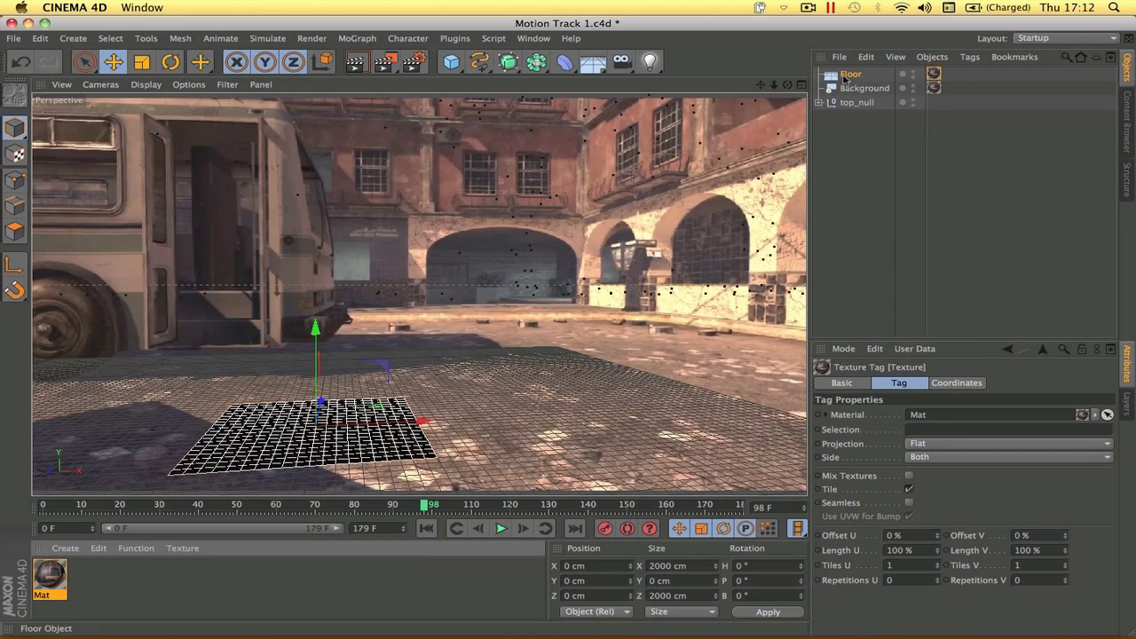
click(831, 76)
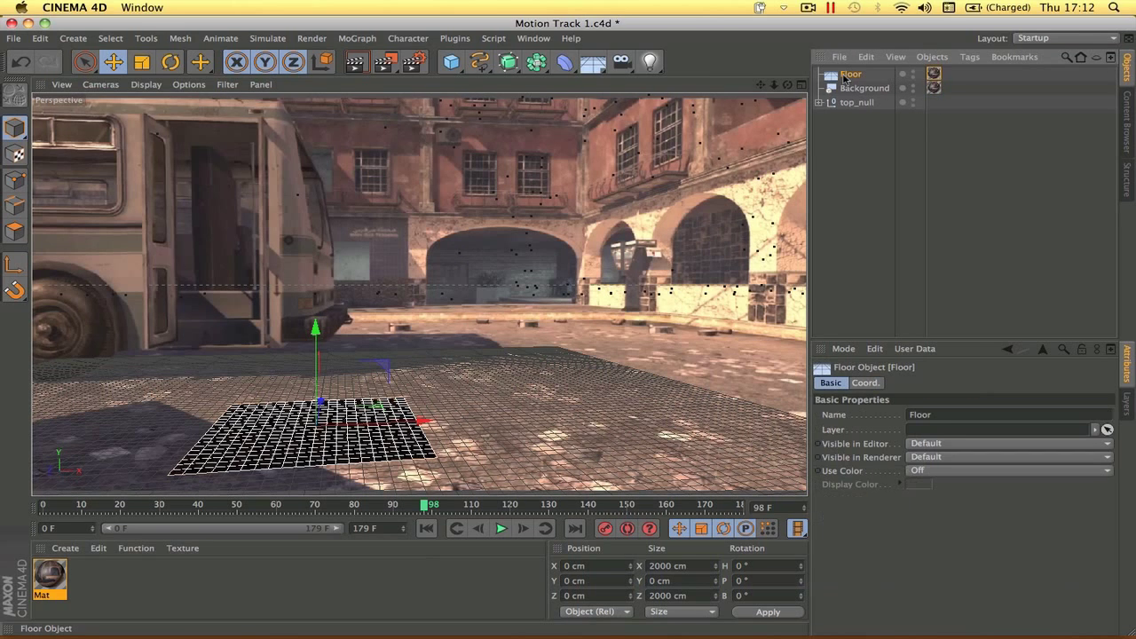
click(935, 75)
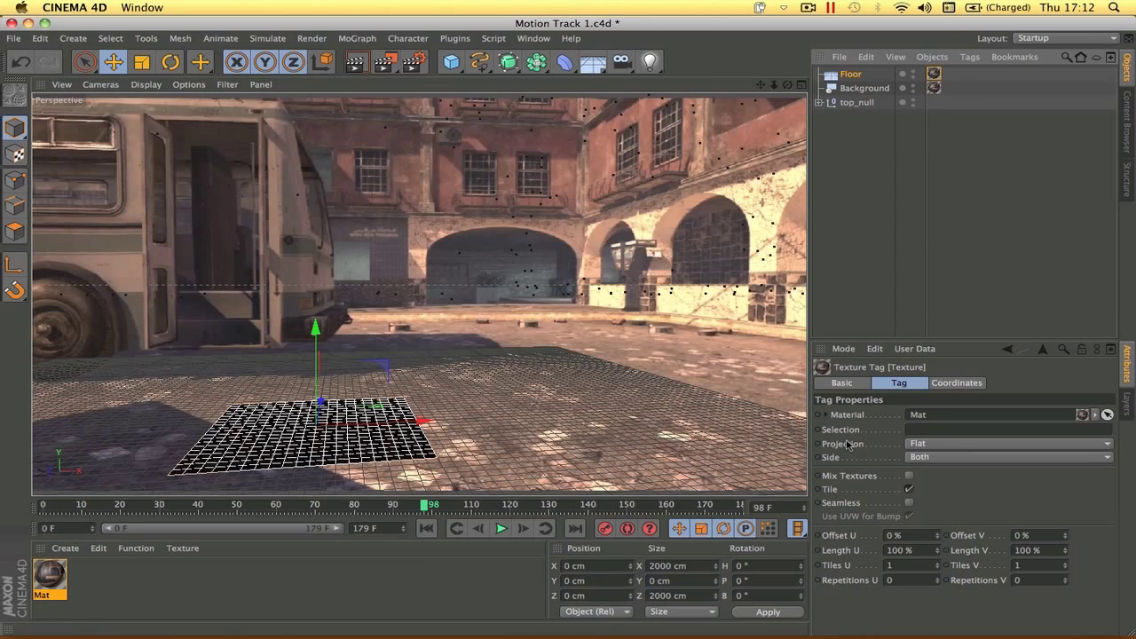
click(940, 451)
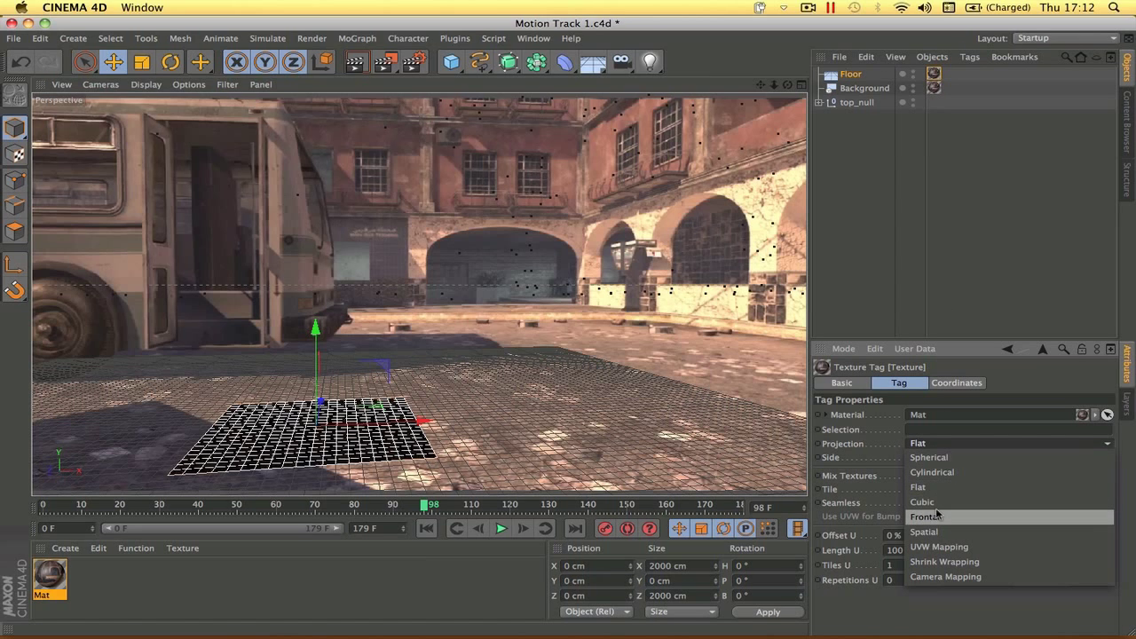
click(939, 515)
Step: Add a Compositing tag to the Floor with Self Shadowing turned off, and render the view
click(850, 77)
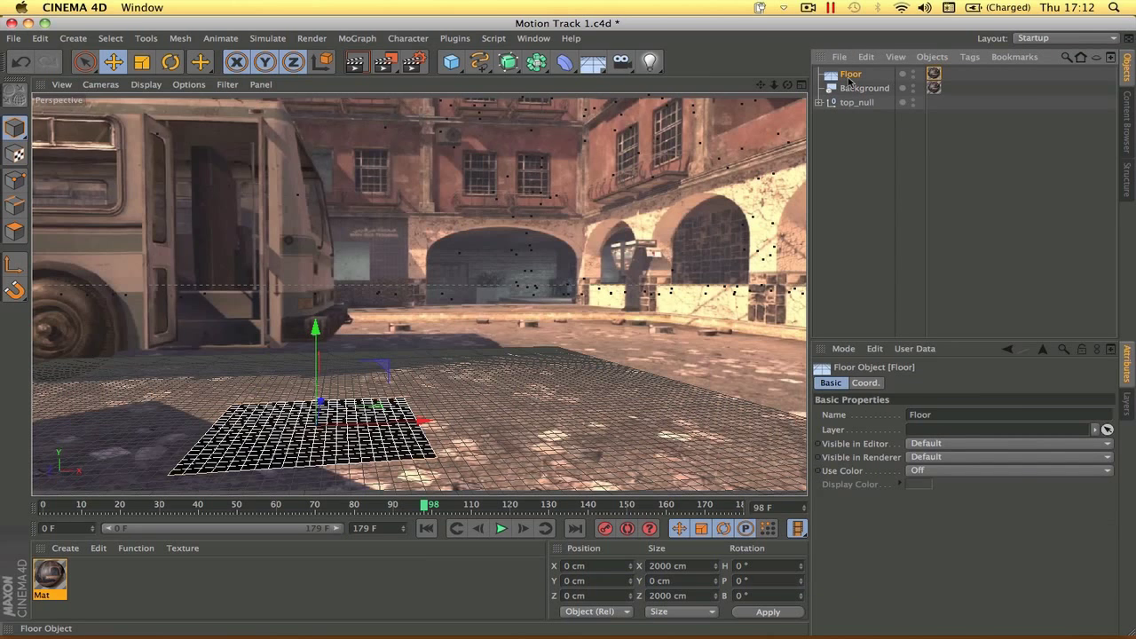
right_click(853, 78)
mouse_move(879, 87)
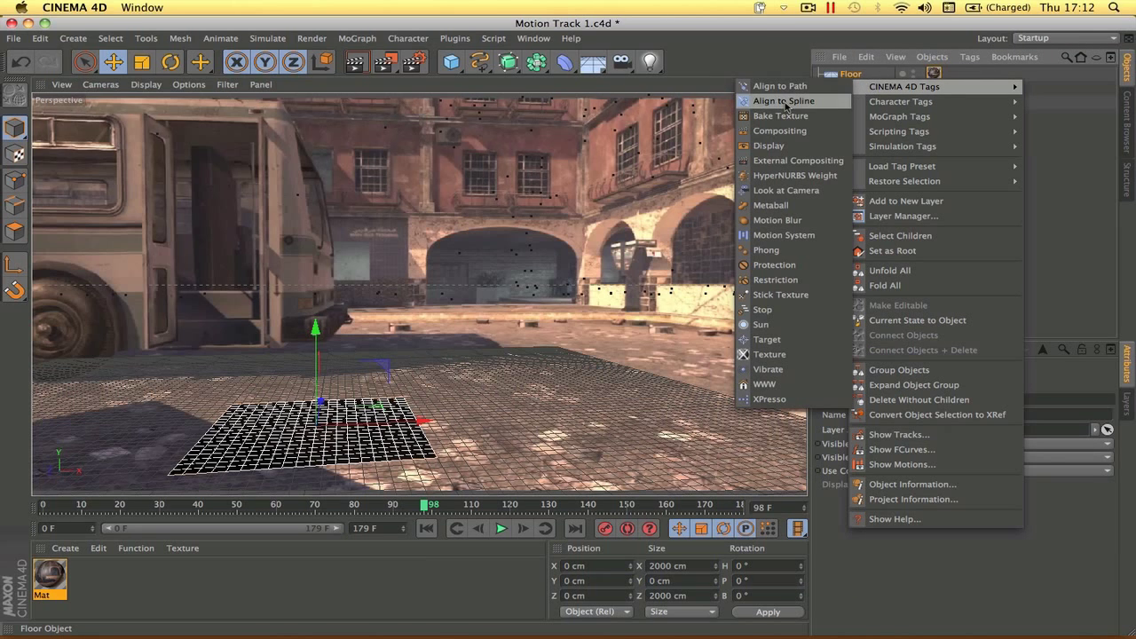
click(780, 130)
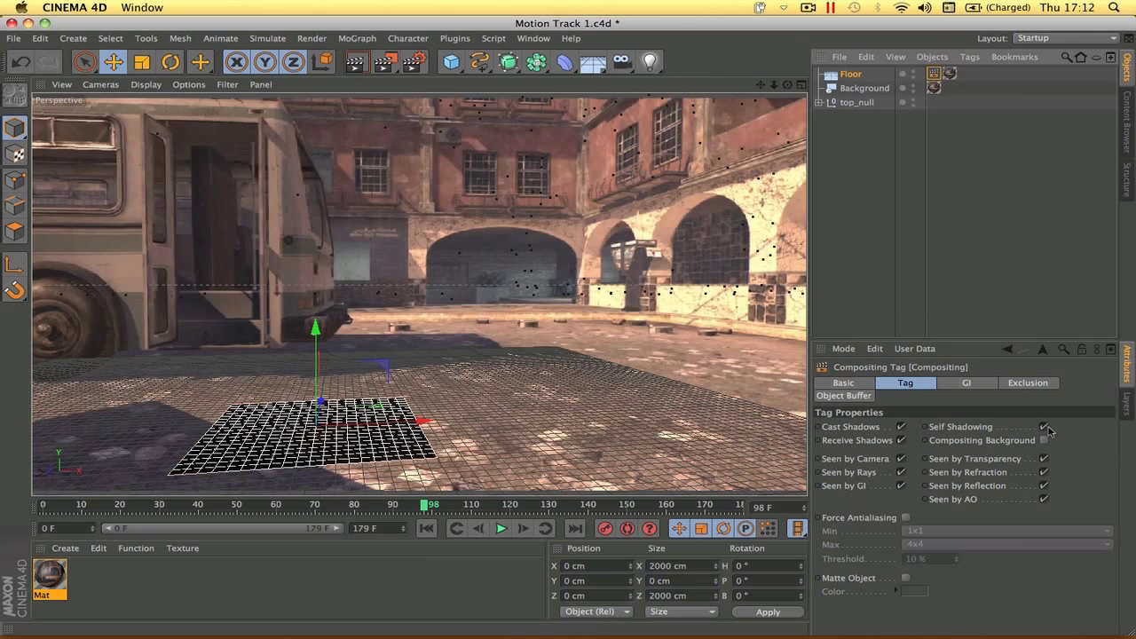
click(1044, 428)
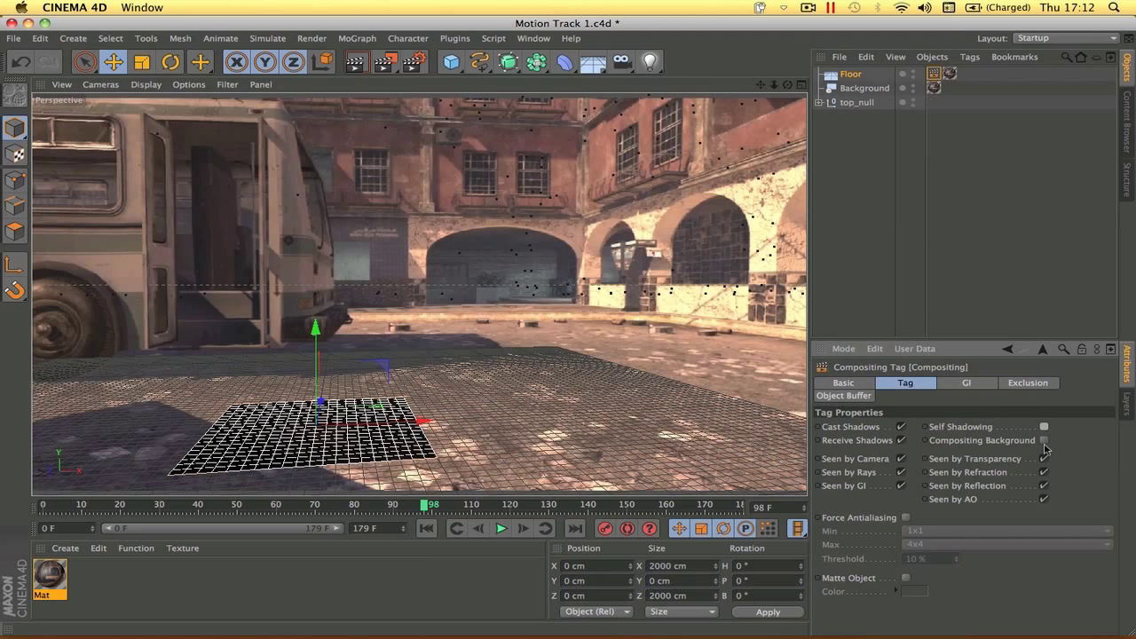
click(876, 197)
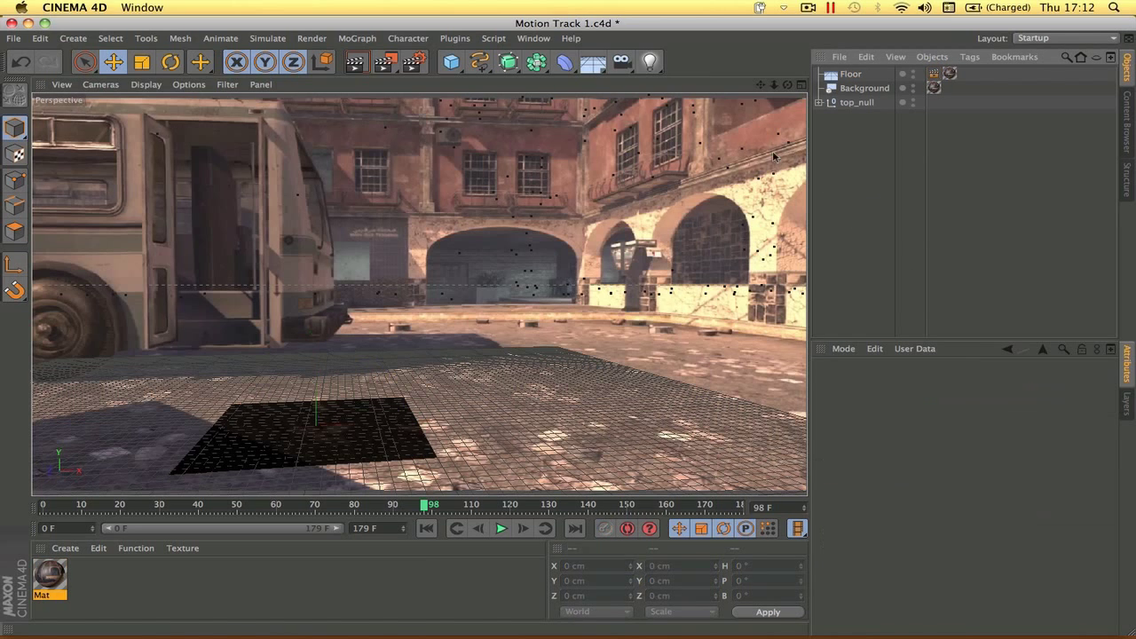
click(355, 61)
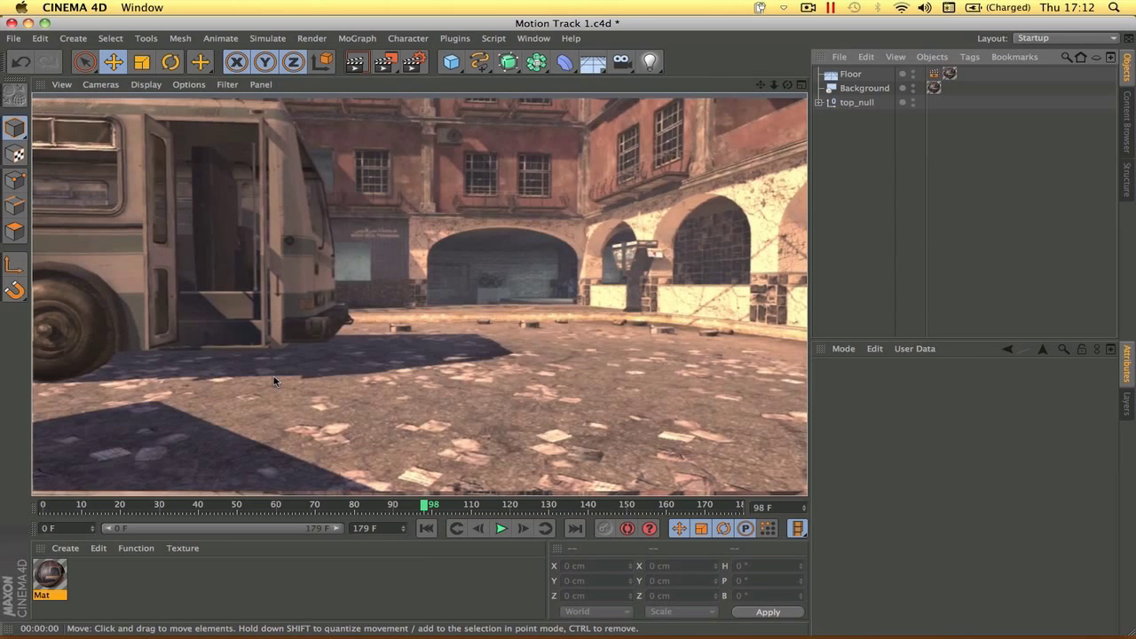
Step: Add a MoText object and scale it up uniformly to about 2256 cm wide
click(355, 39)
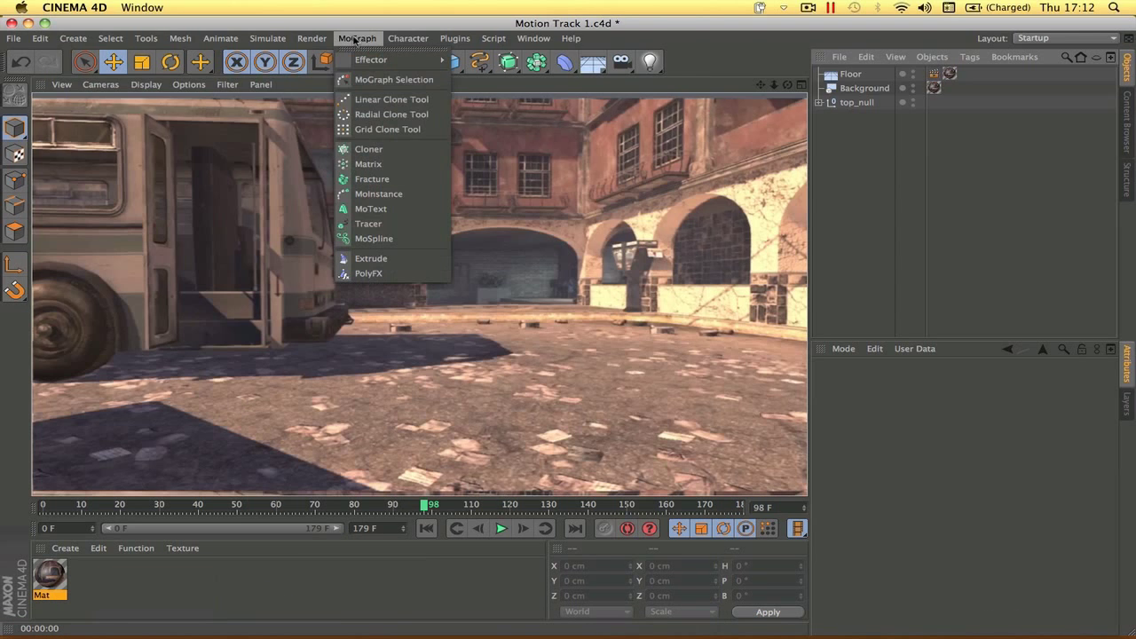
key(Escape)
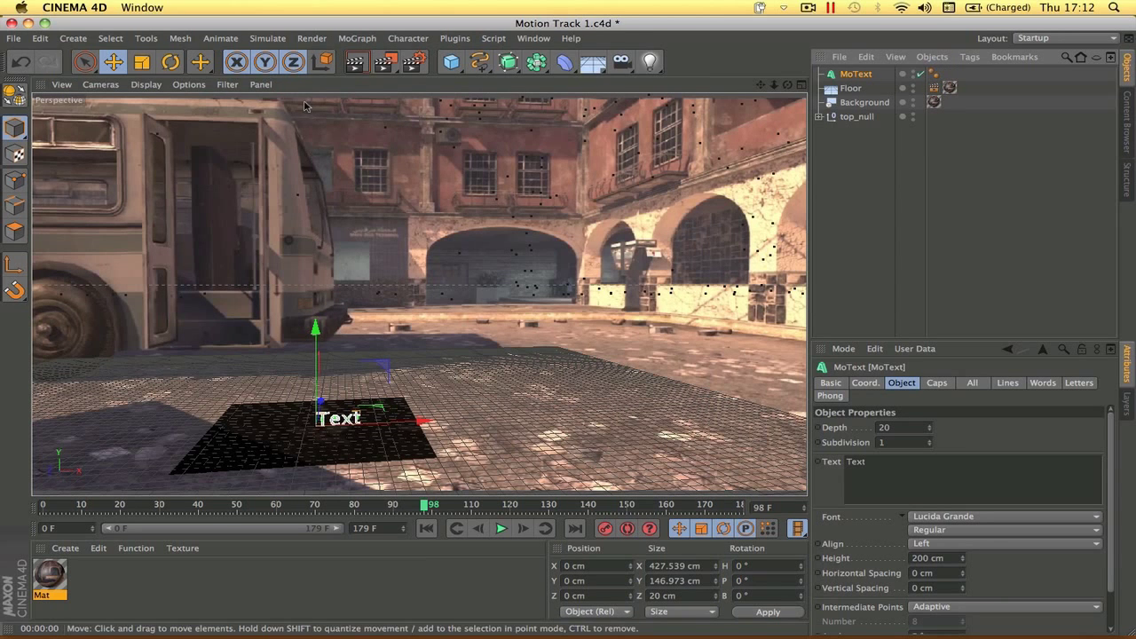
click(145, 62)
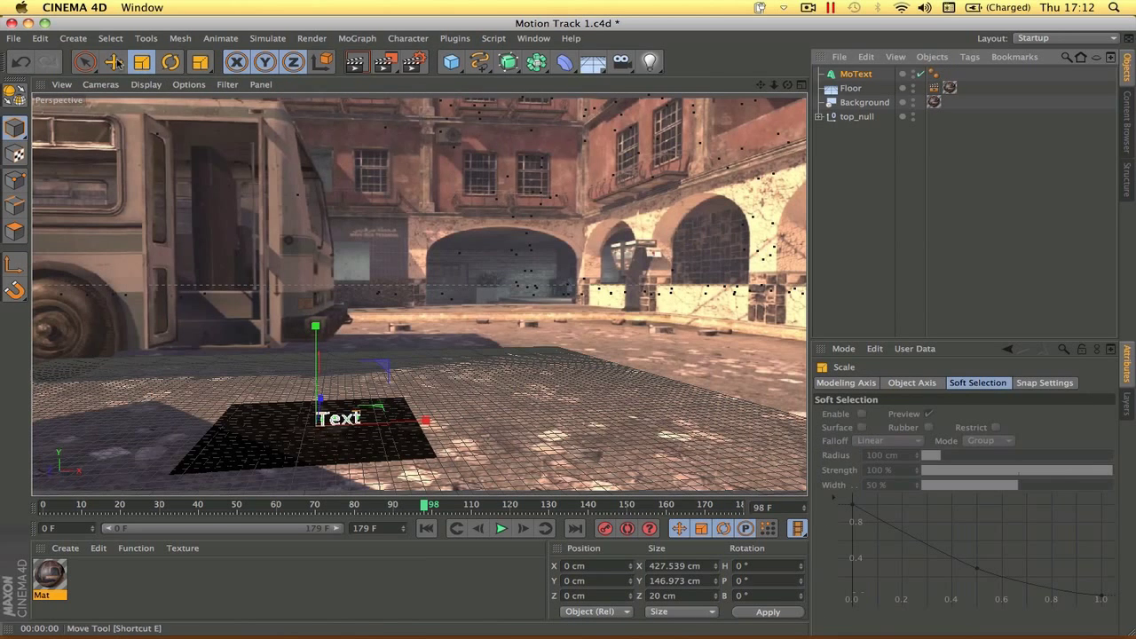
click(856, 74)
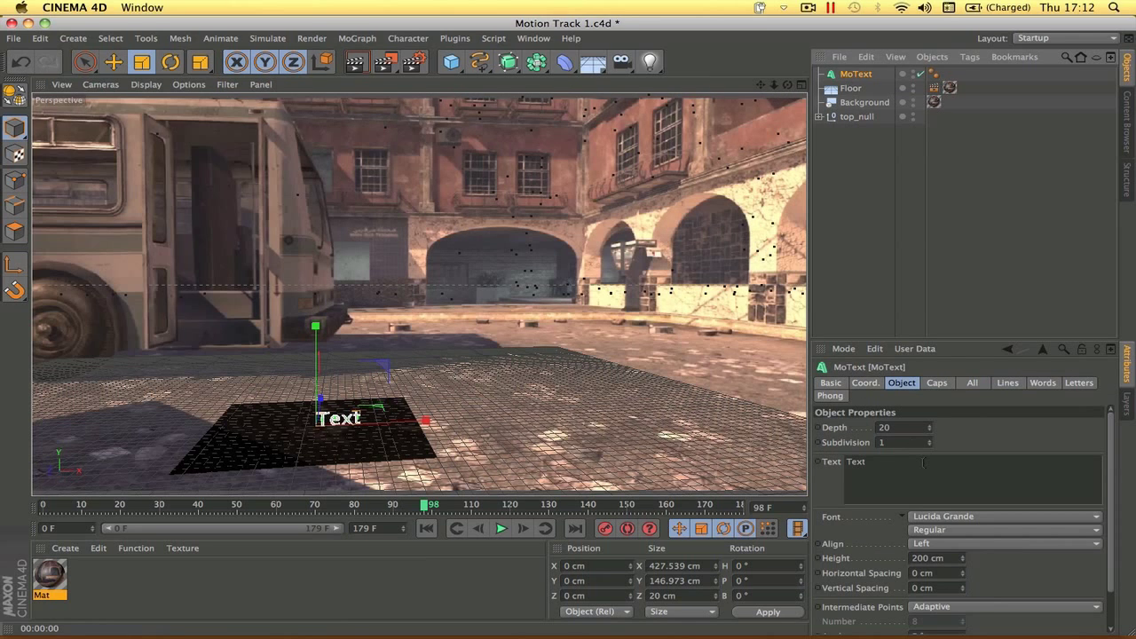
drag(355, 426, 382, 426)
click(142, 62)
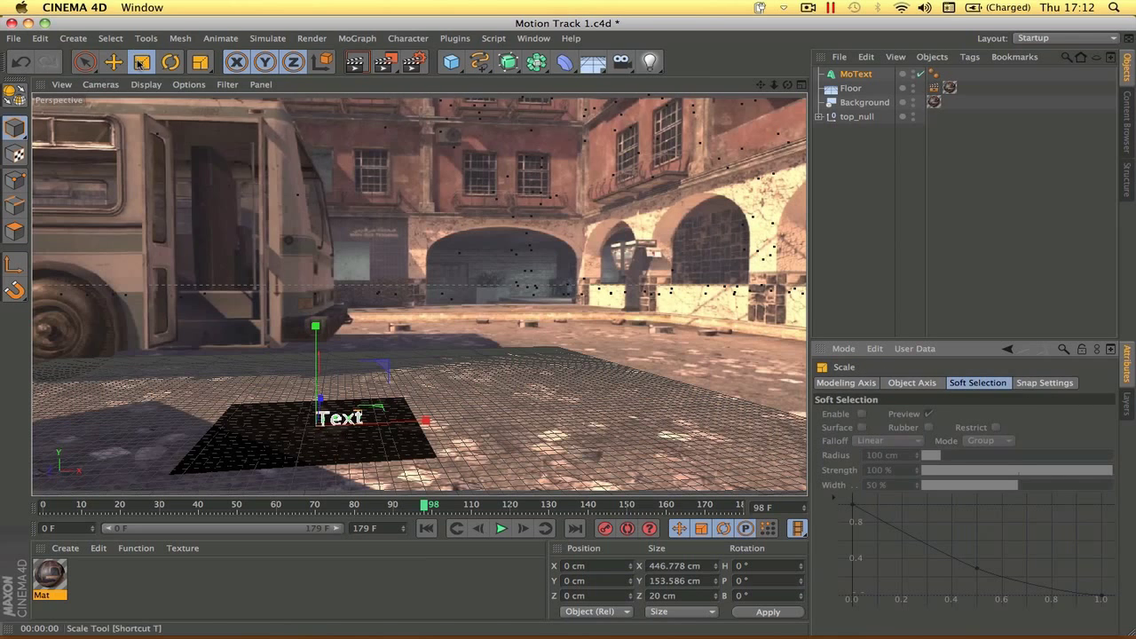
drag(310, 375, 405, 184)
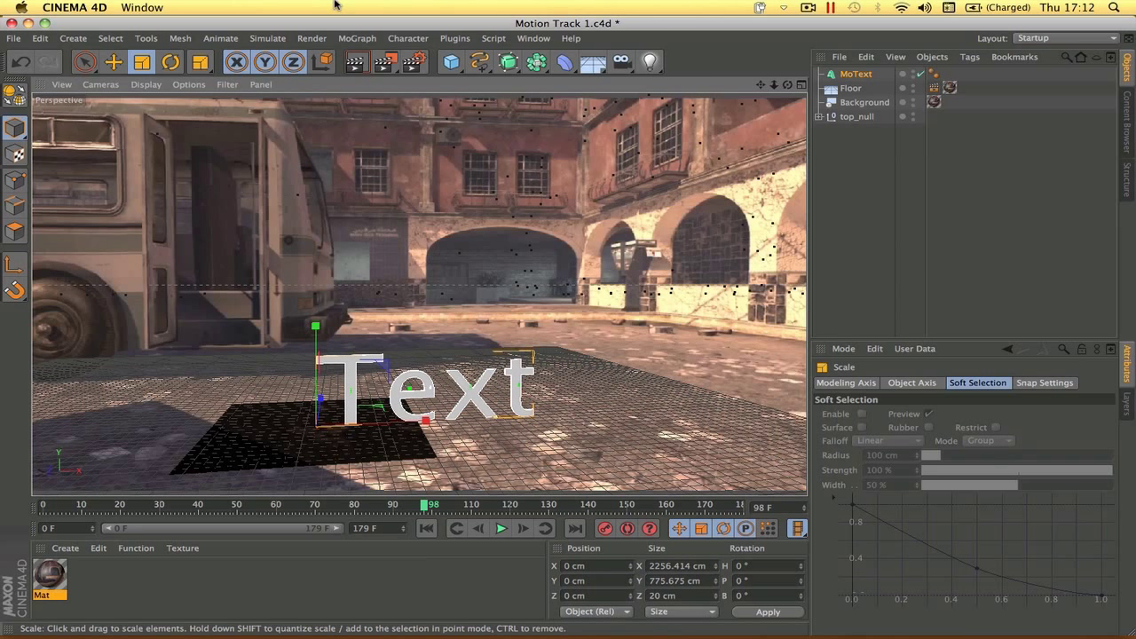
Step: Raise the MoText object slightly above the floor, to a Y position of about 30 cm
click(113, 61)
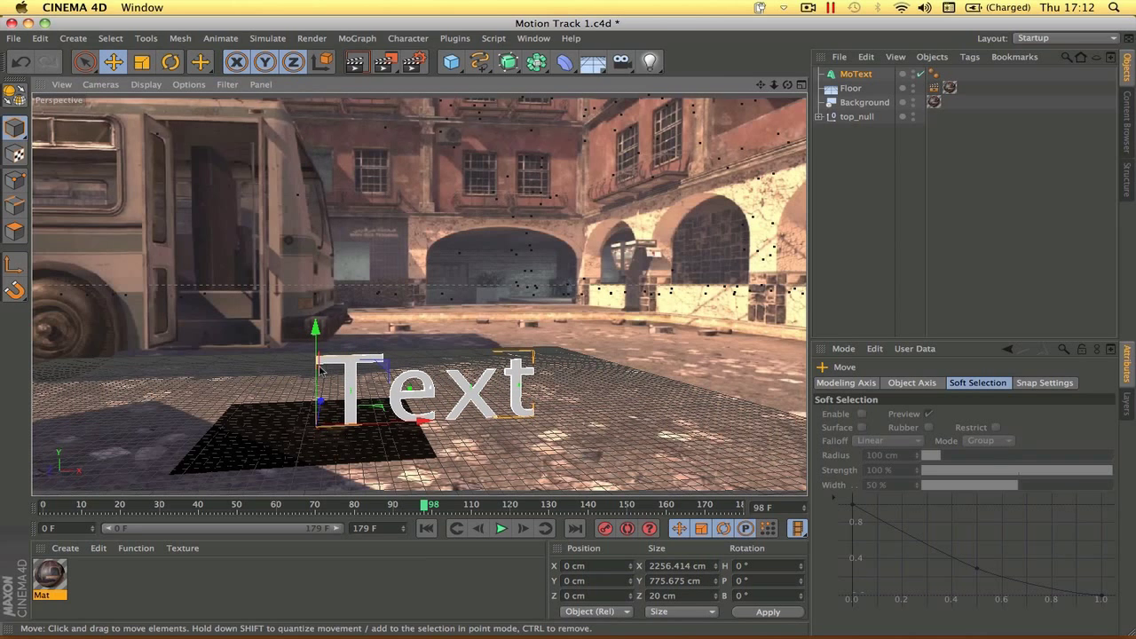
drag(318, 371, 318, 357)
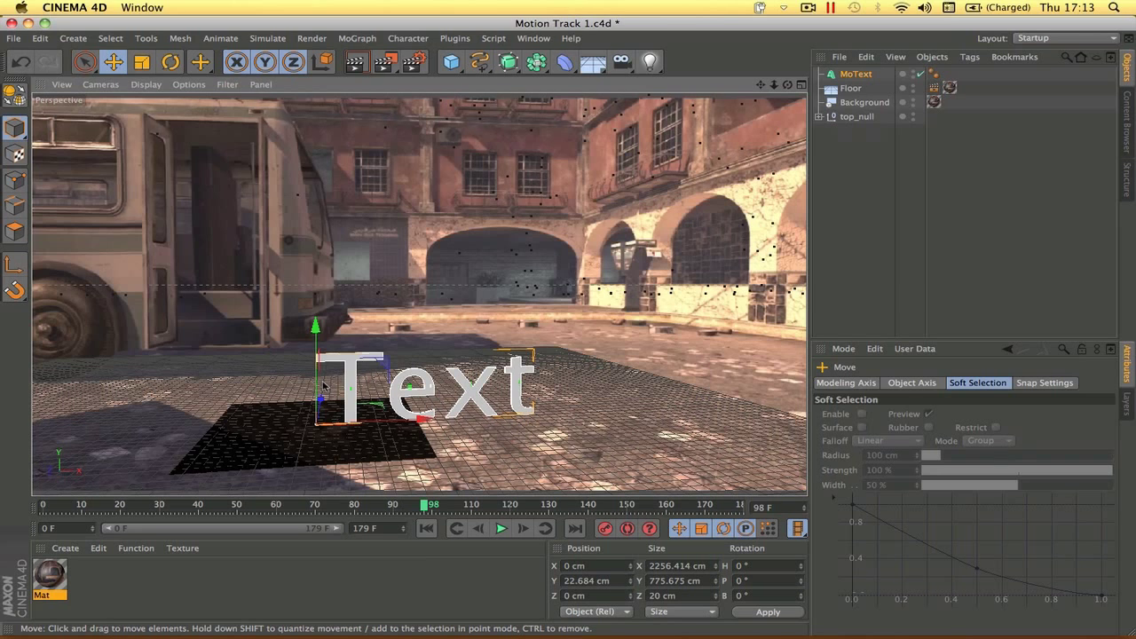
drag(318, 382, 318, 379)
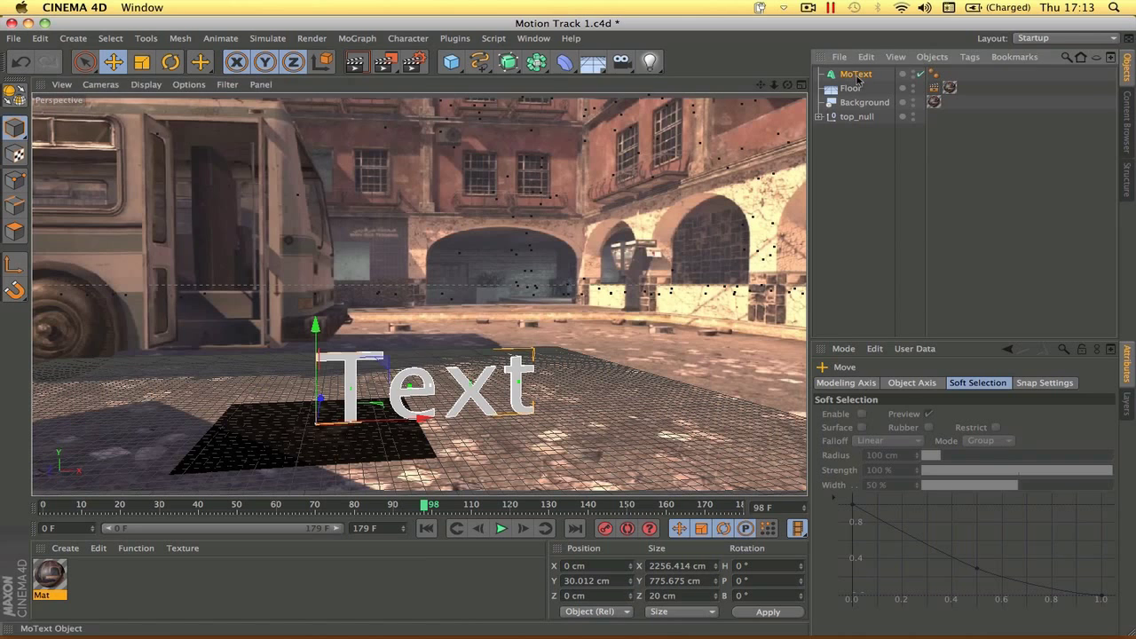
Step: Change the MoText object's text to "Motion Track"
click(891, 386)
click(913, 468)
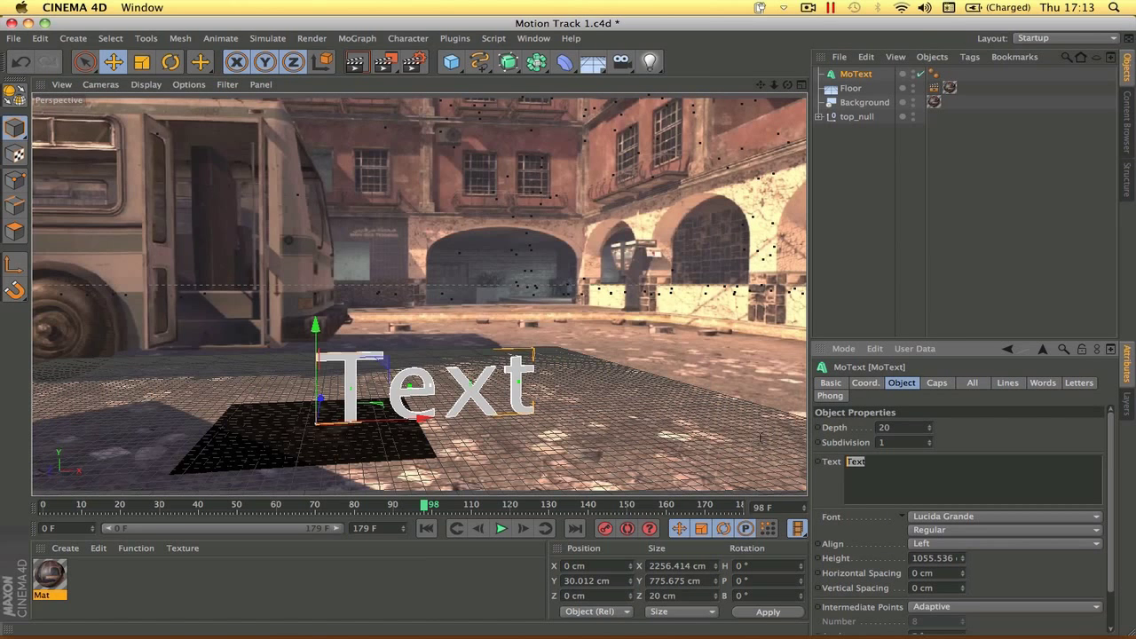
text(Mo)
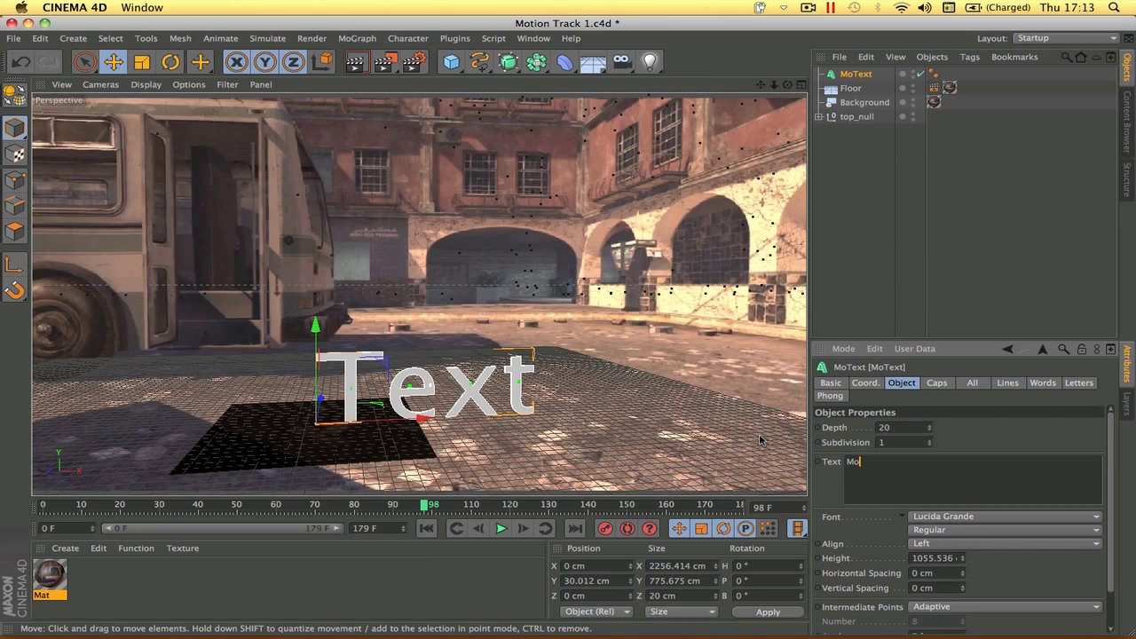
text(tion Track)
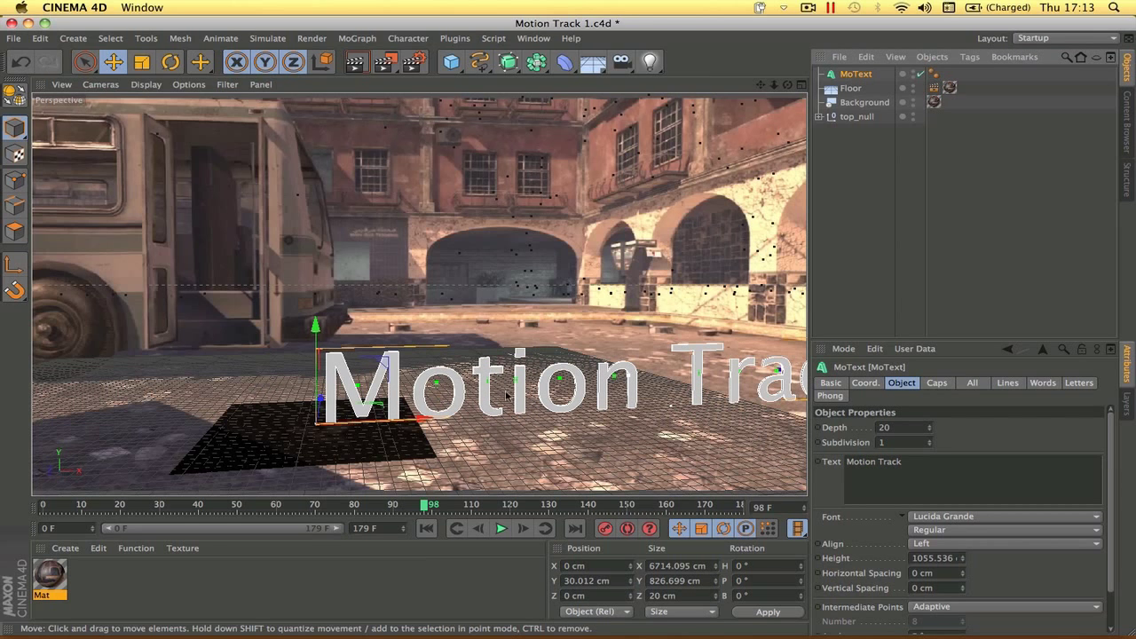
Step: Scale the text down to about 5046 cm wide and move it along X to about -1355 cm
click(142, 61)
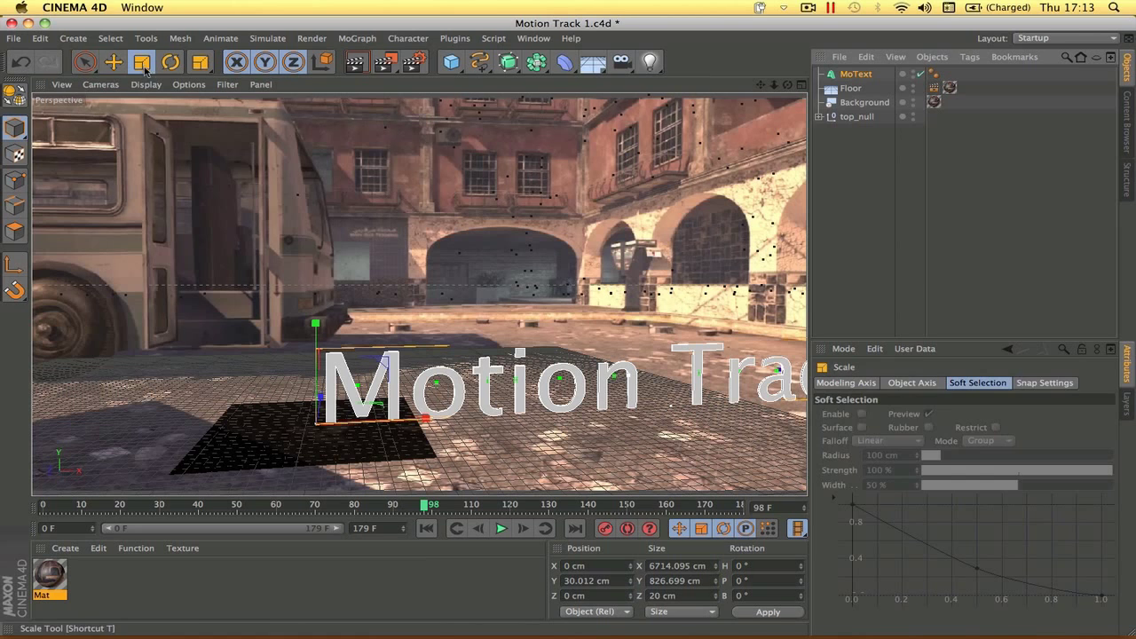
drag(412, 419, 396, 423)
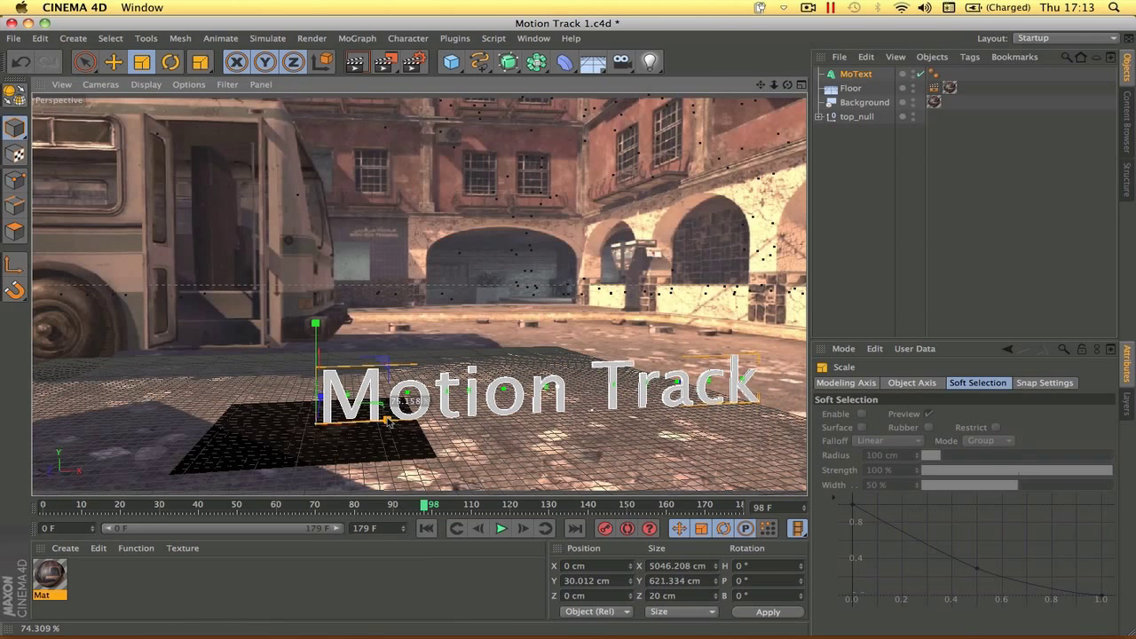
click(113, 61)
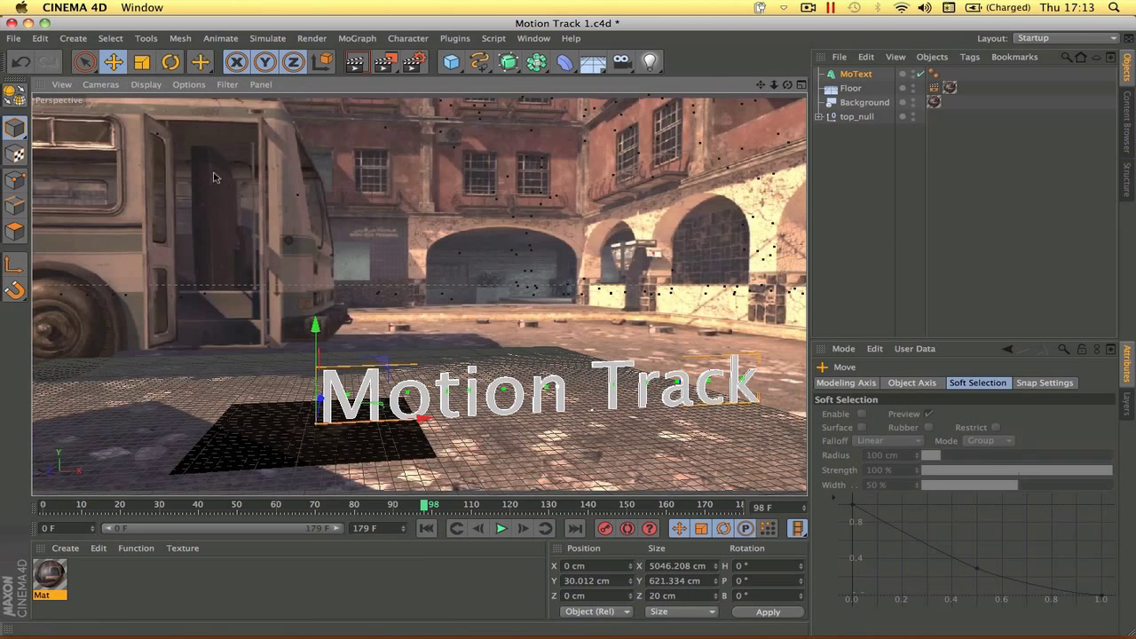
drag(426, 419, 276, 426)
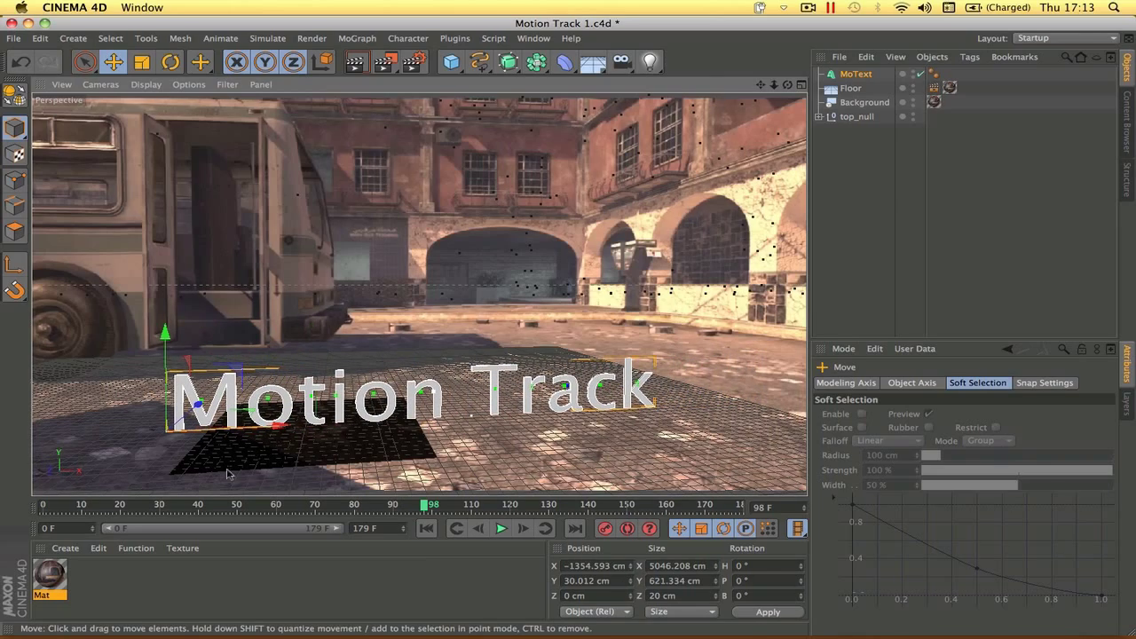
Step: Set the MoText font to Lobster 1.4 and preview-render the view at frame 59
click(523, 528)
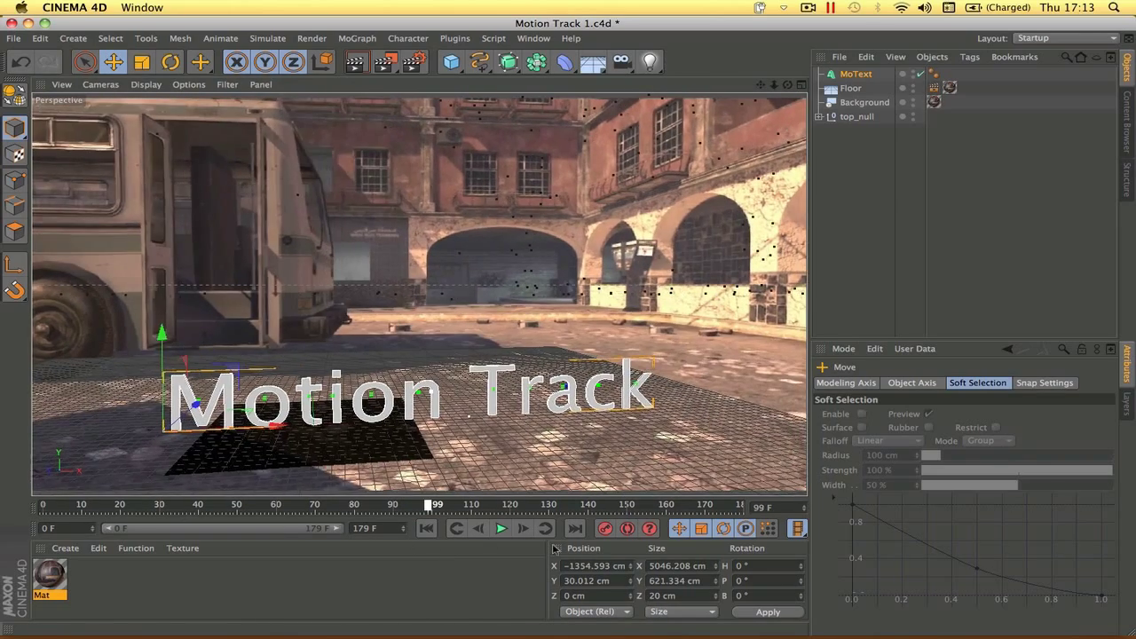
drag(553, 506, 273, 506)
click(856, 74)
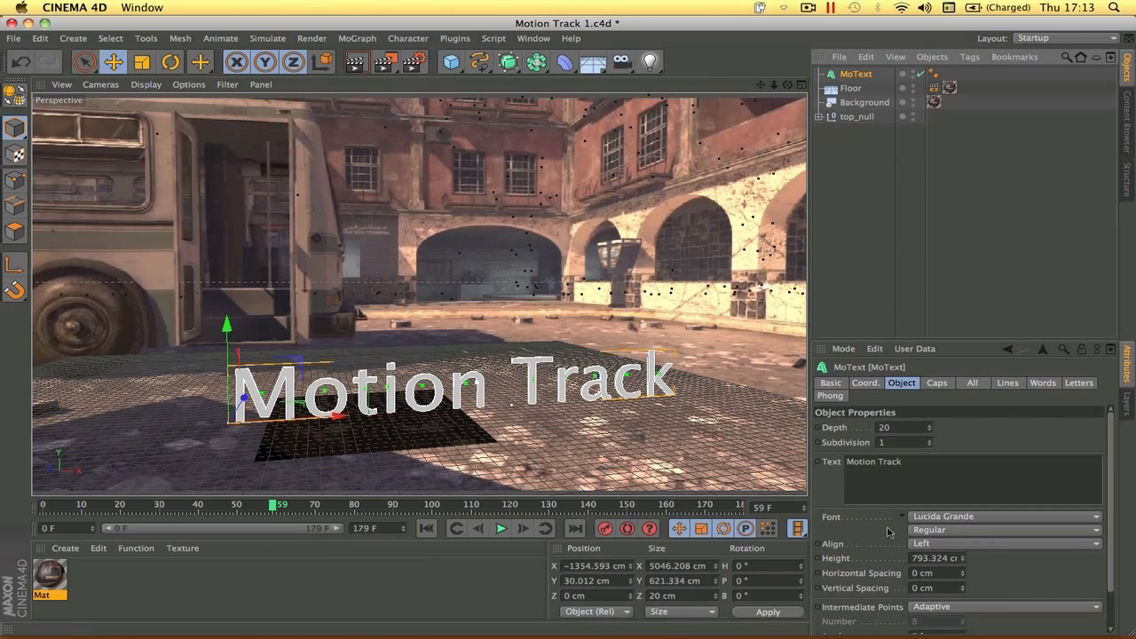
click(959, 523)
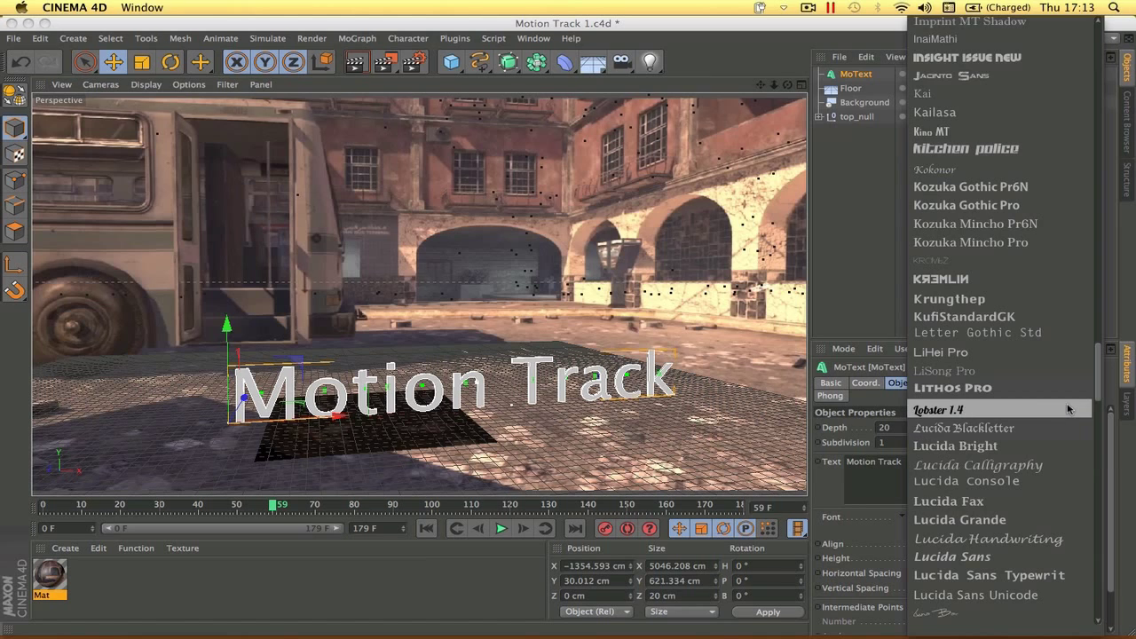
mouse_move(1099, 389)
mouse_down()
mouse_move(1087, 313)
mouse_move(1099, 257)
mouse_move(1098, 110)
mouse_move(1097, 391)
mouse_up()
click(976, 203)
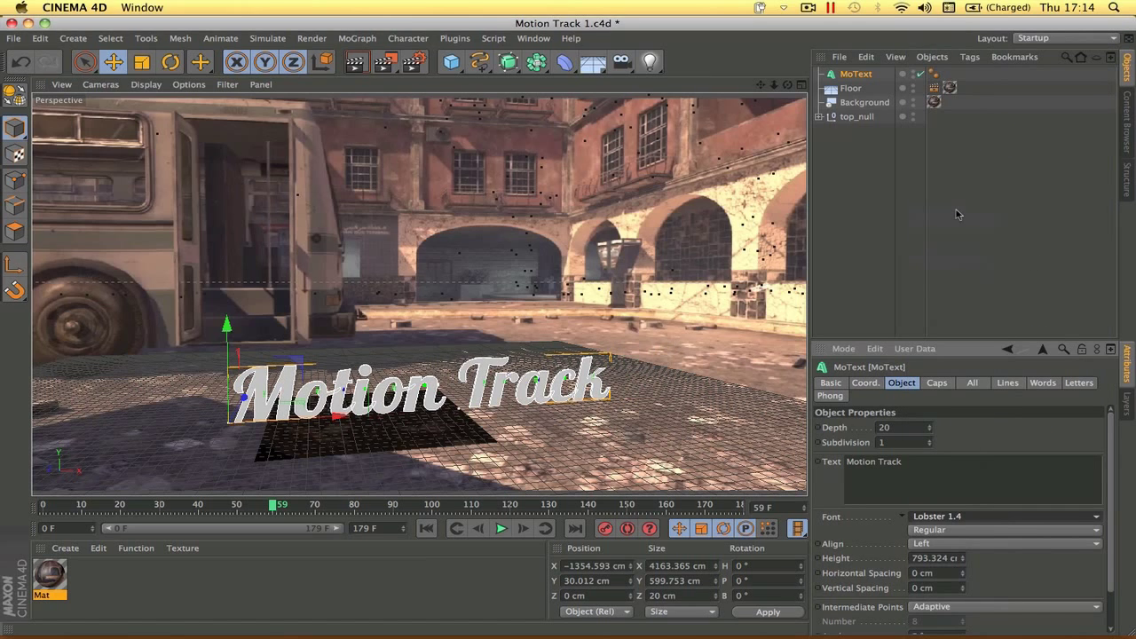
click(356, 62)
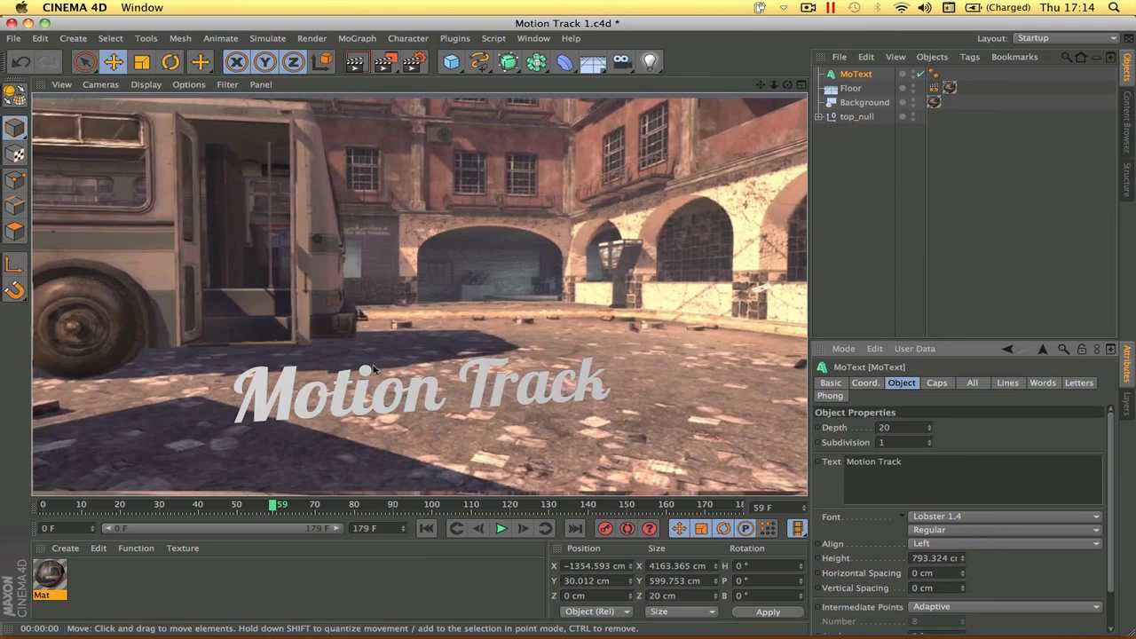
click(479, 399)
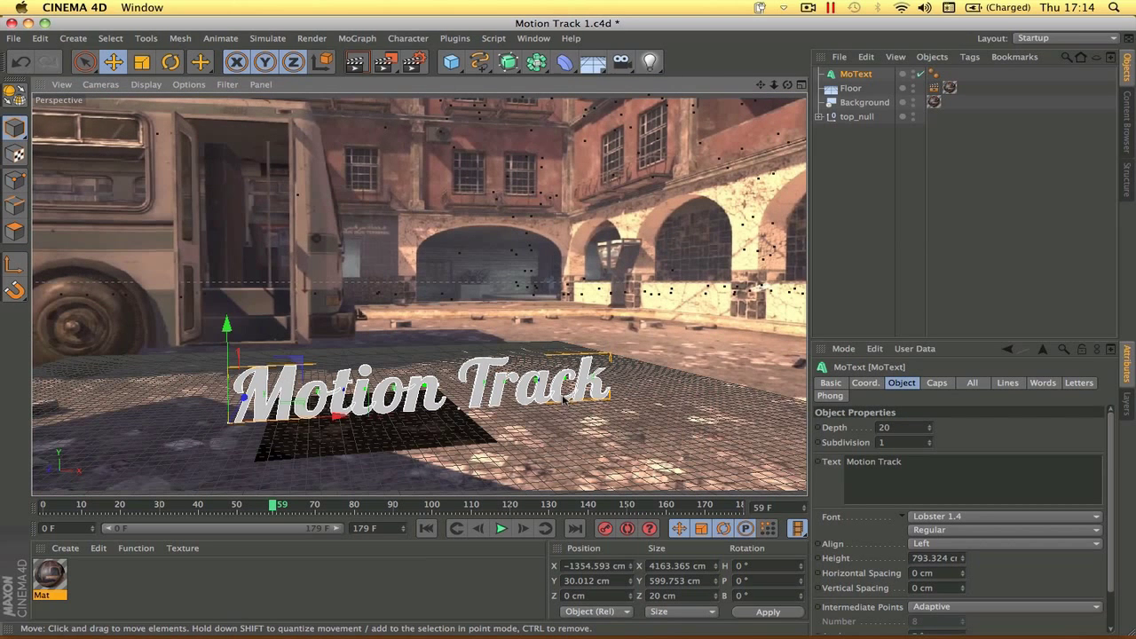
Step: Set the text's extrusion depth to 110 and render a preview of the view
click(923, 428)
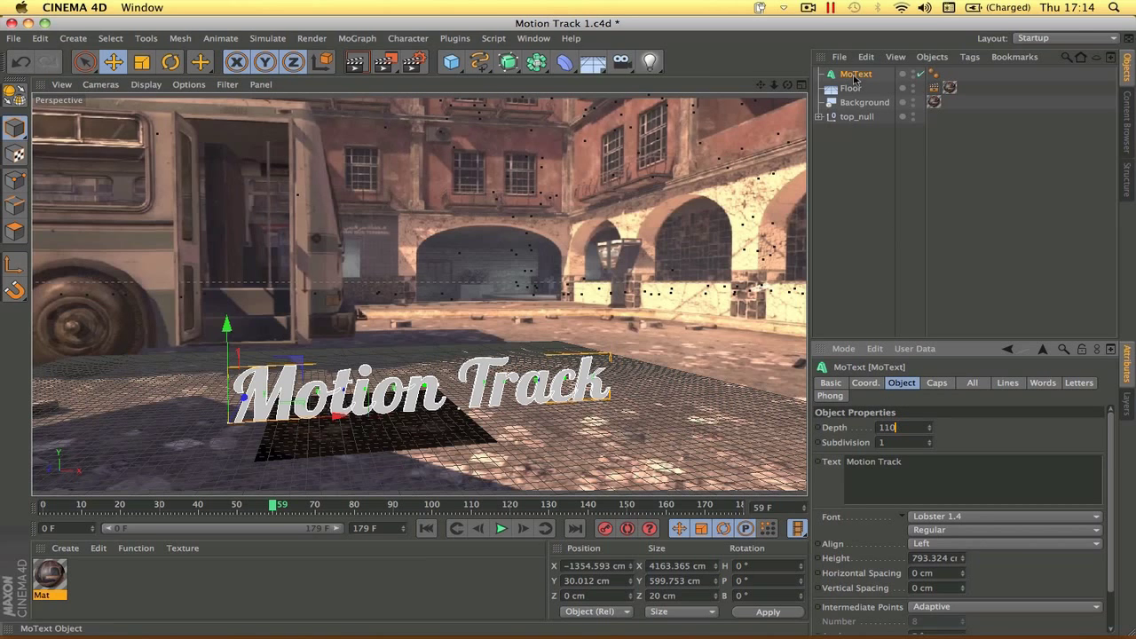
key(Return)
click(371, 55)
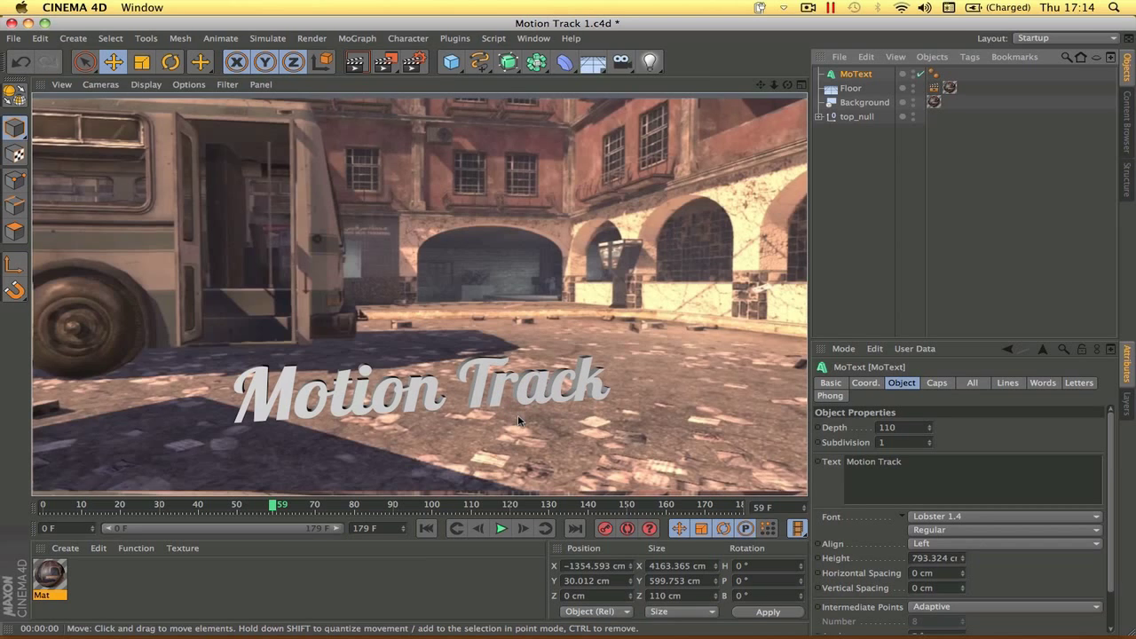
Step: Give the text's start a Fillet Cap with 4 steps and a radius of 14.979 cm, and preview-render it
click(937, 383)
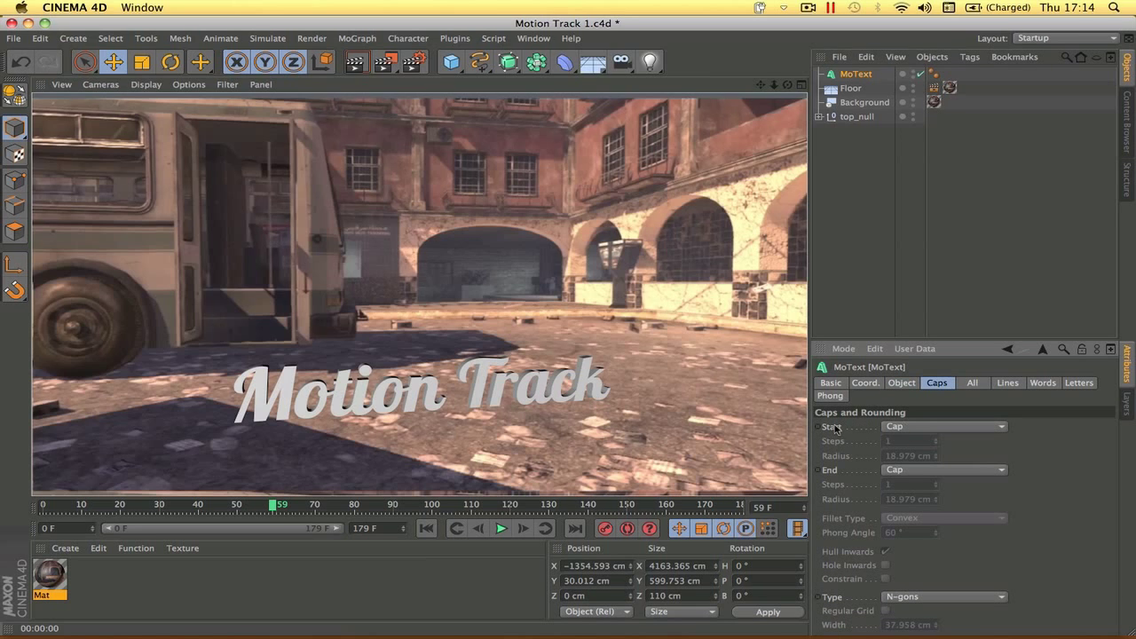
click(924, 430)
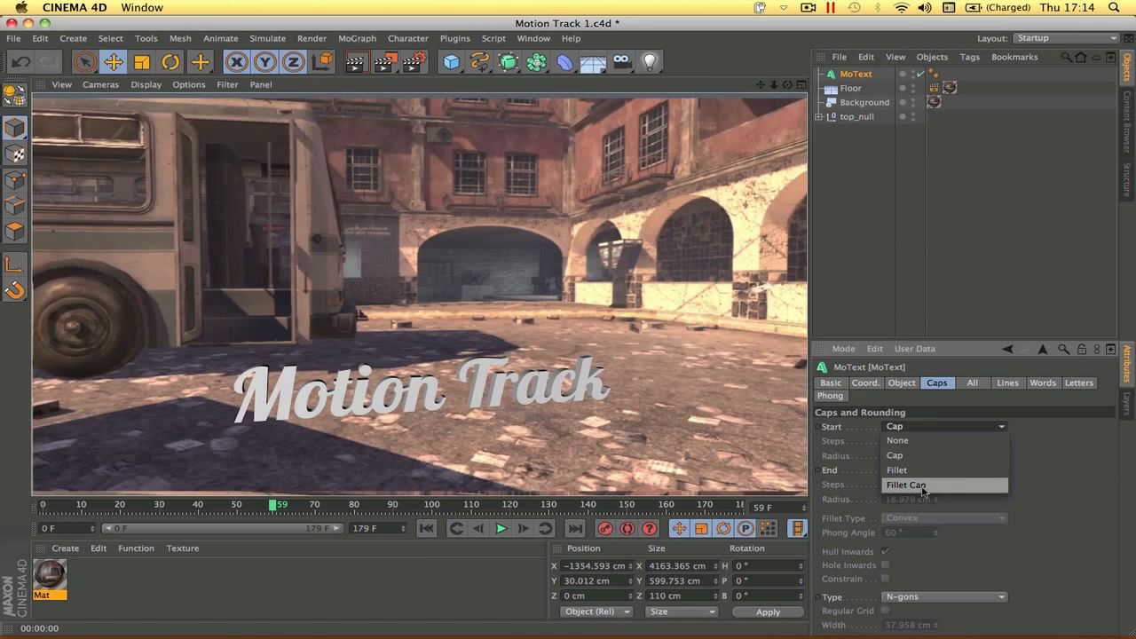
click(923, 486)
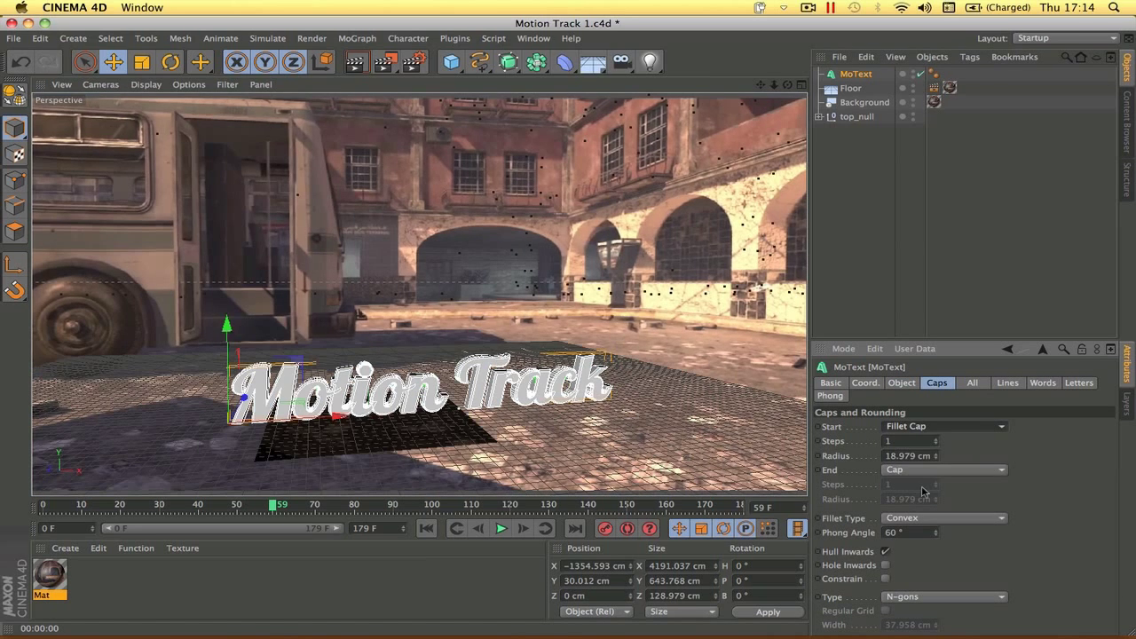
click(934, 439)
click(935, 438)
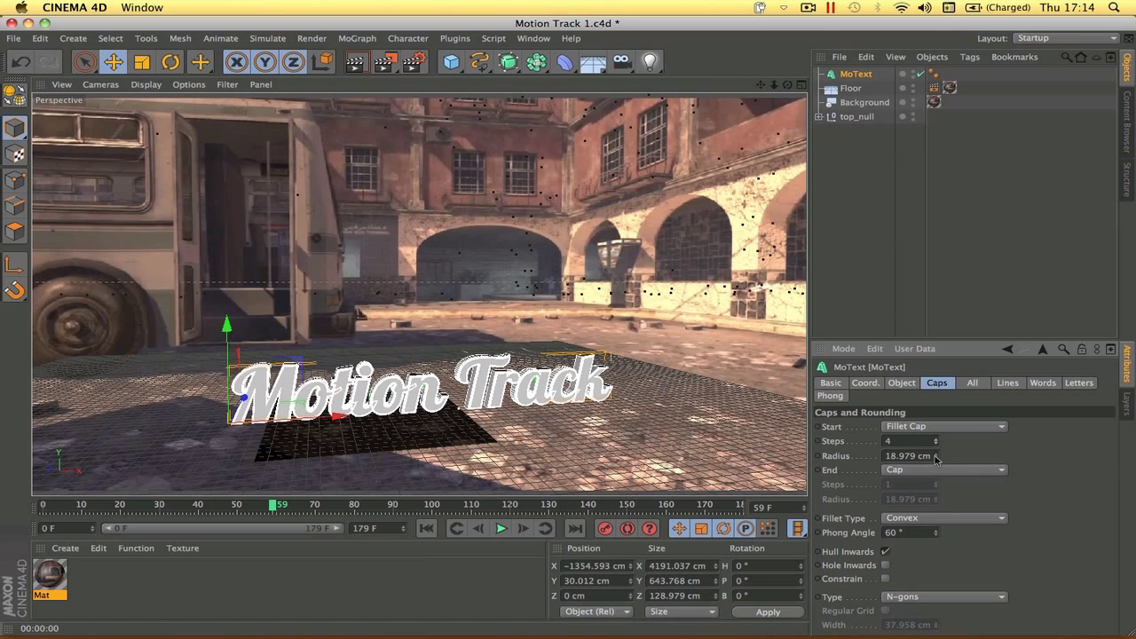
click(937, 459)
click(937, 459)
click(937, 459)
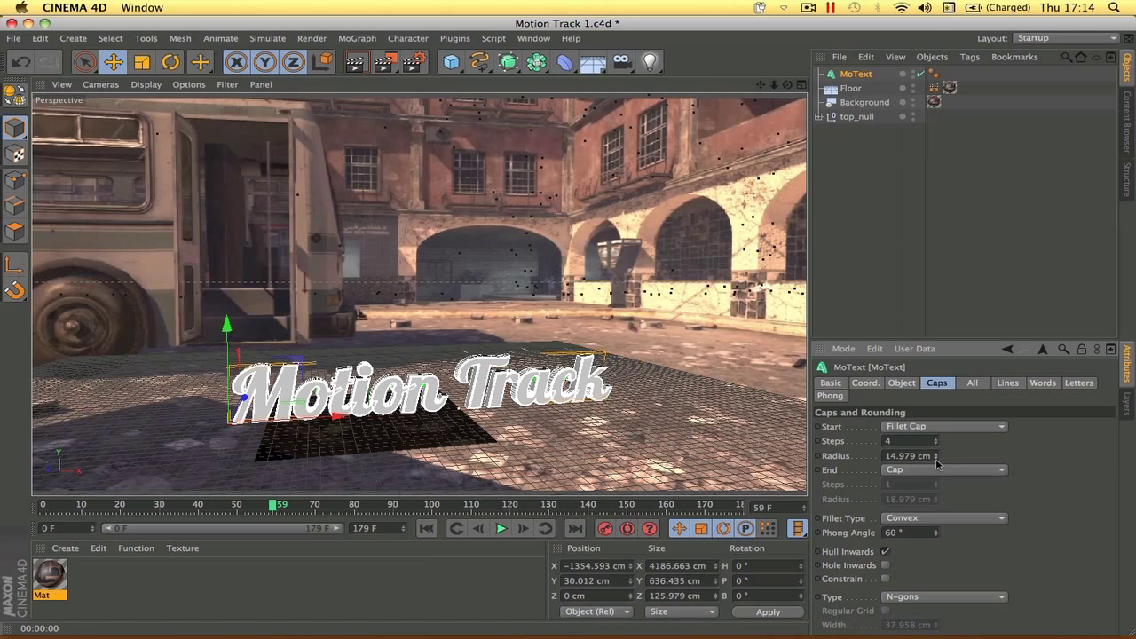
click(361, 71)
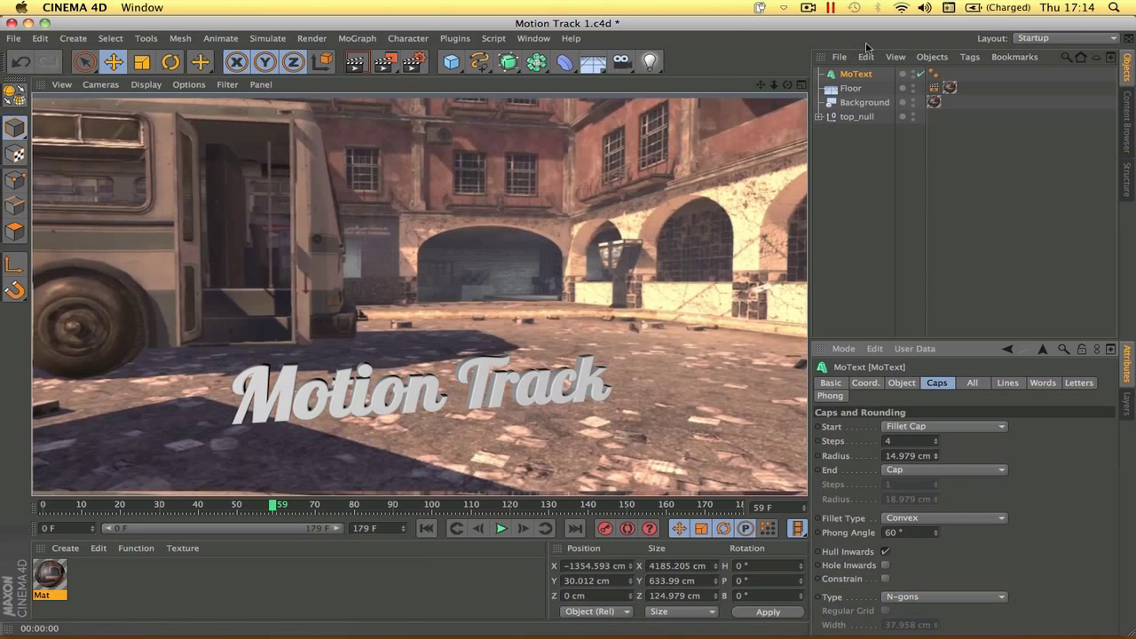
click(807, 9)
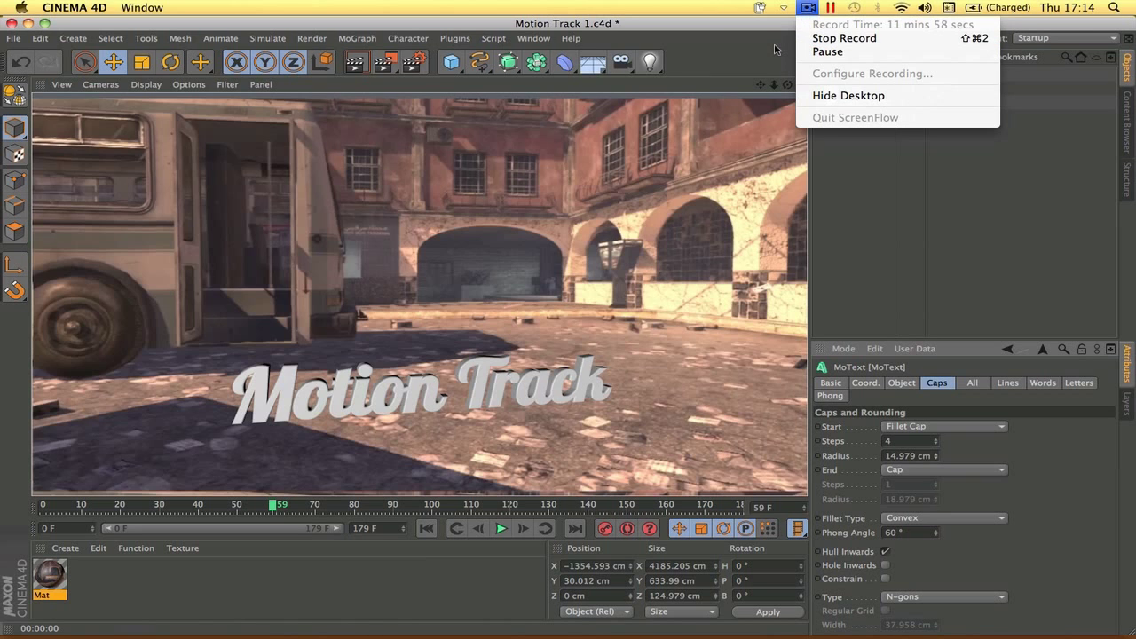
click(775, 49)
click(497, 387)
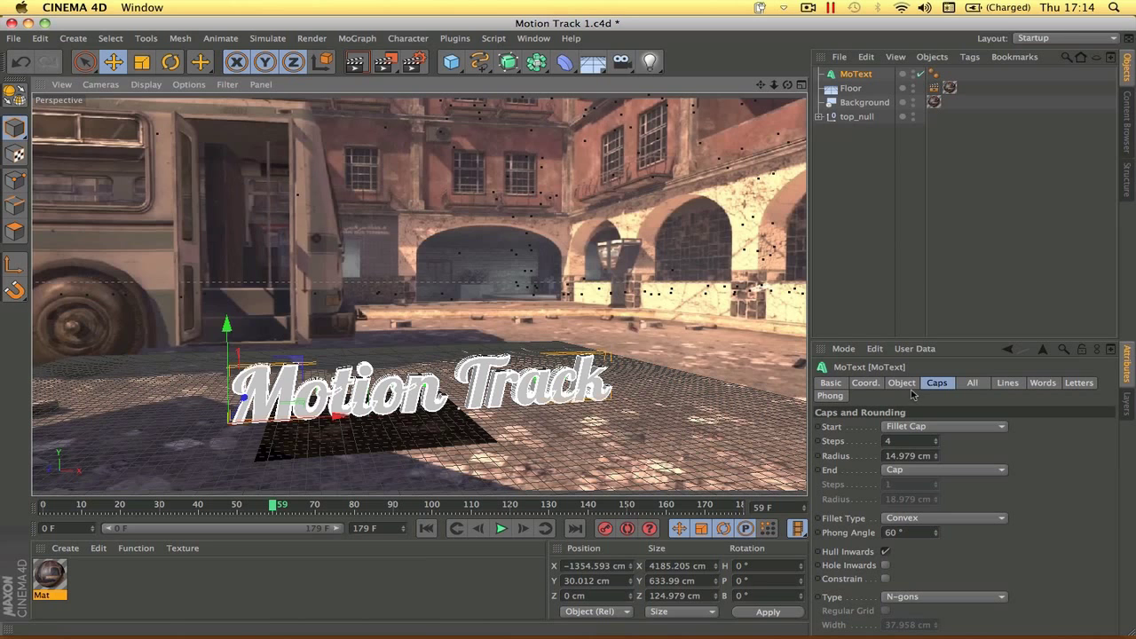
Step: Give the text's end a Fillet Cap with 4 steps and a radius of 14.979 cm, and preview-render it
click(362, 69)
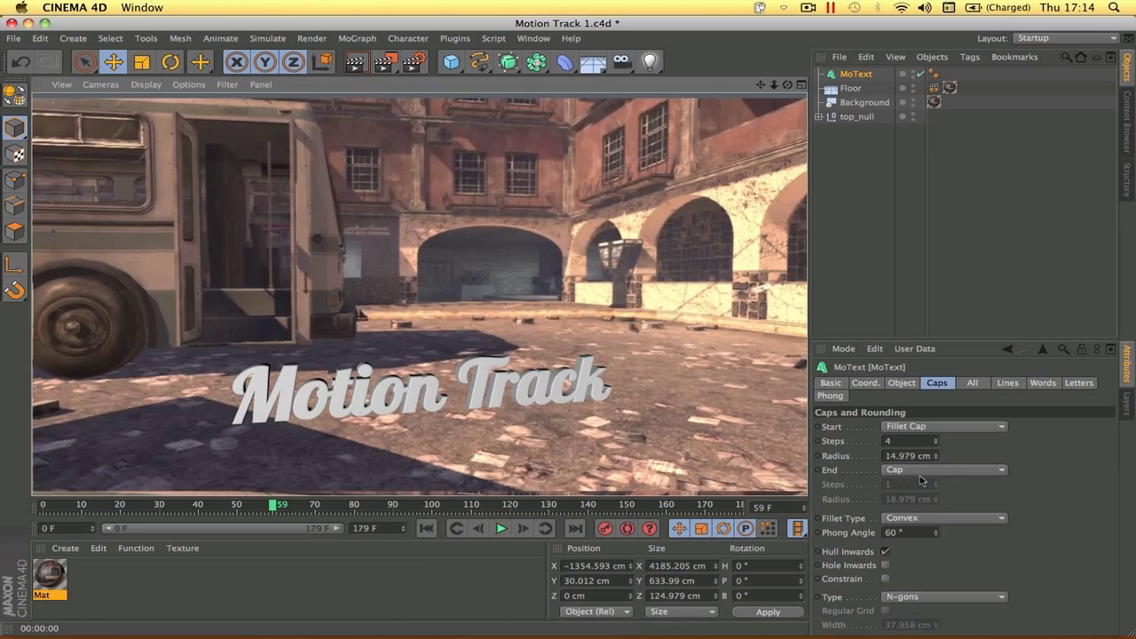
click(915, 471)
click(910, 531)
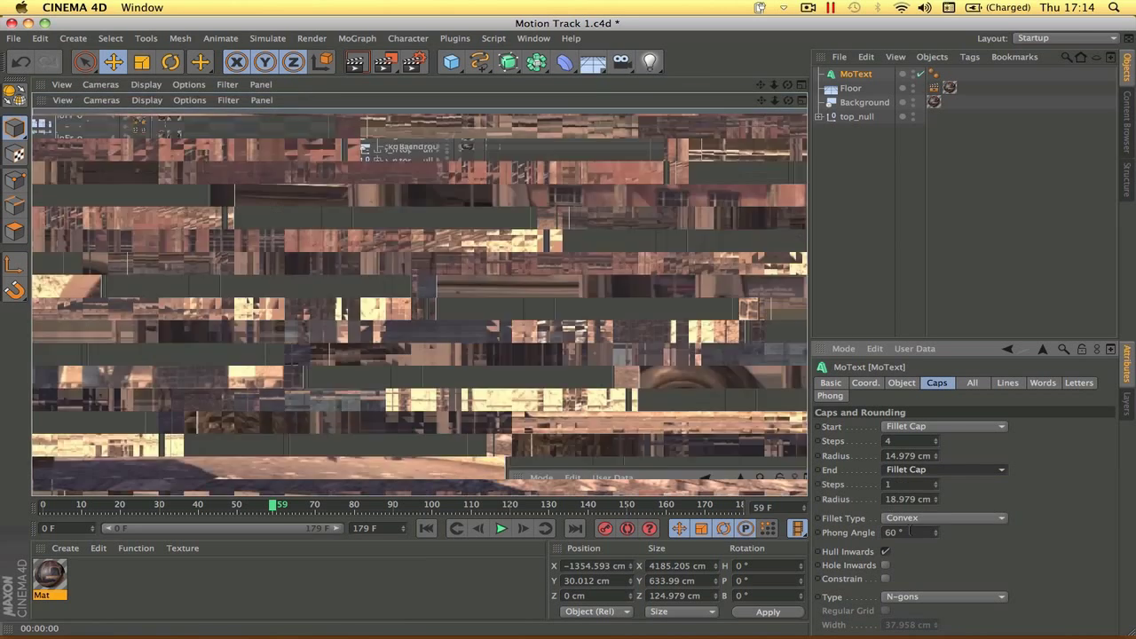
drag(938, 508, 938, 499)
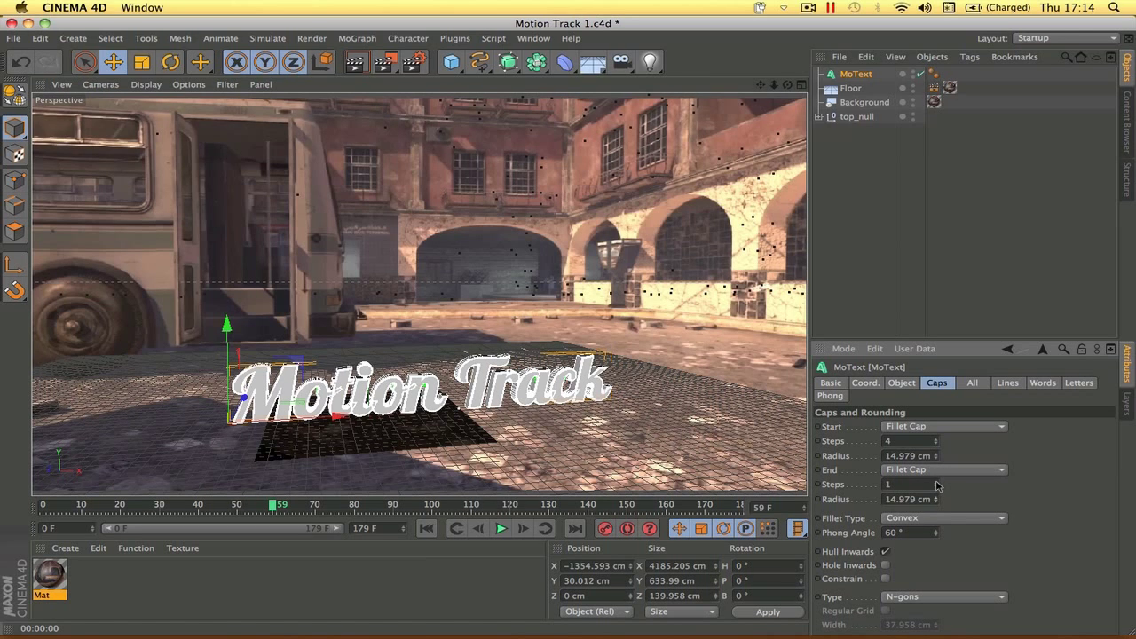
click(354, 62)
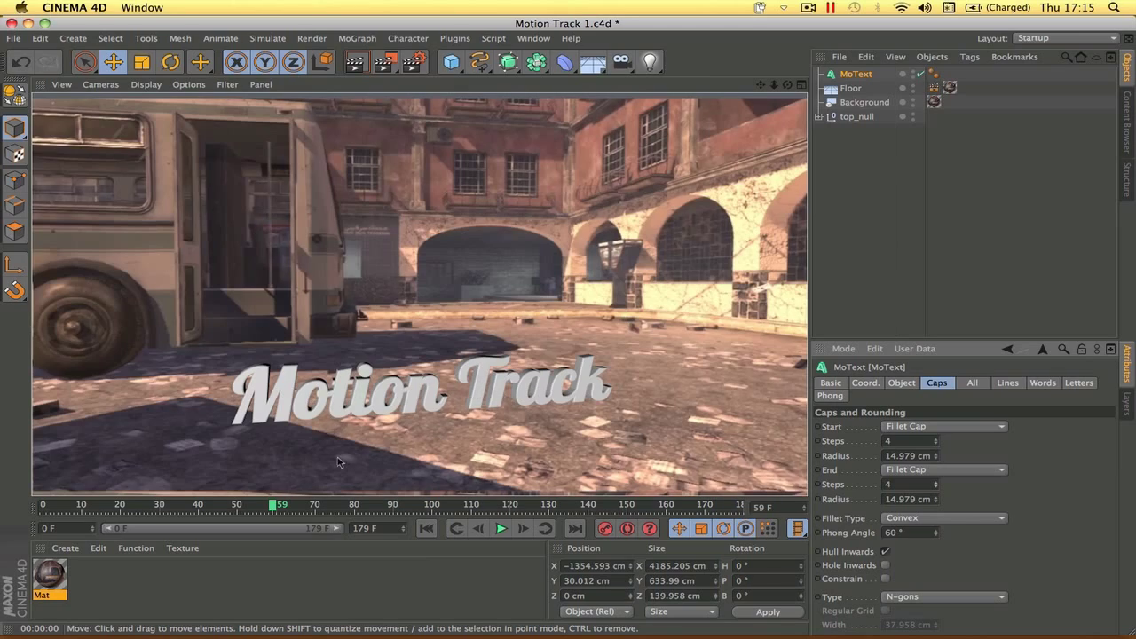
Step: Scrub through the animation to check the text against the footage and preview-render frame 135
click(426, 528)
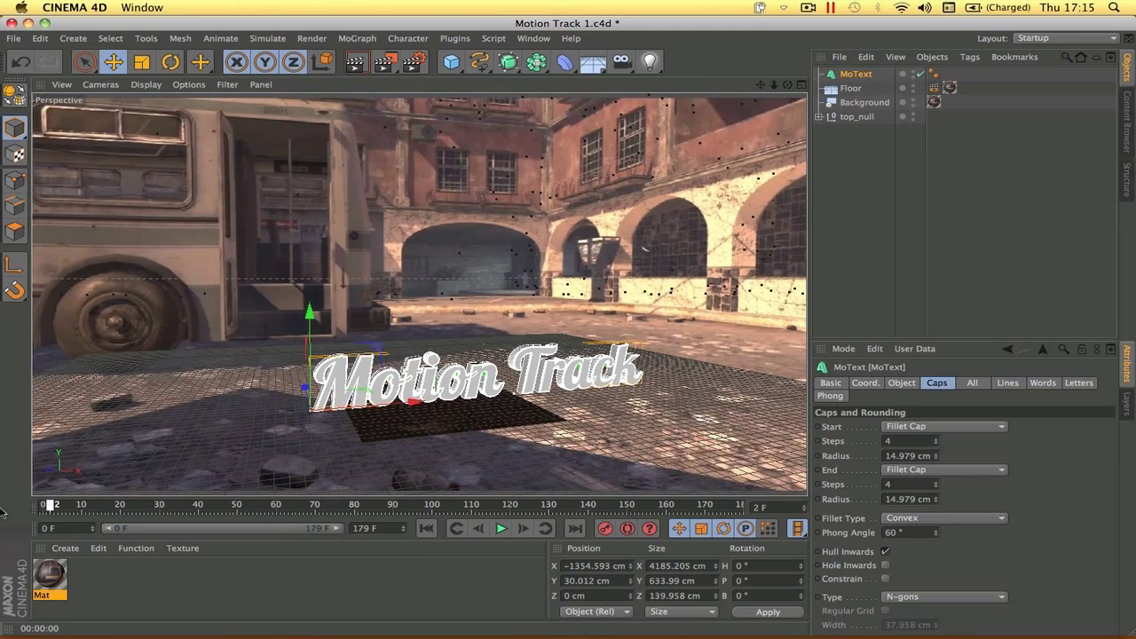
click(415, 504)
drag(548, 503, 568, 504)
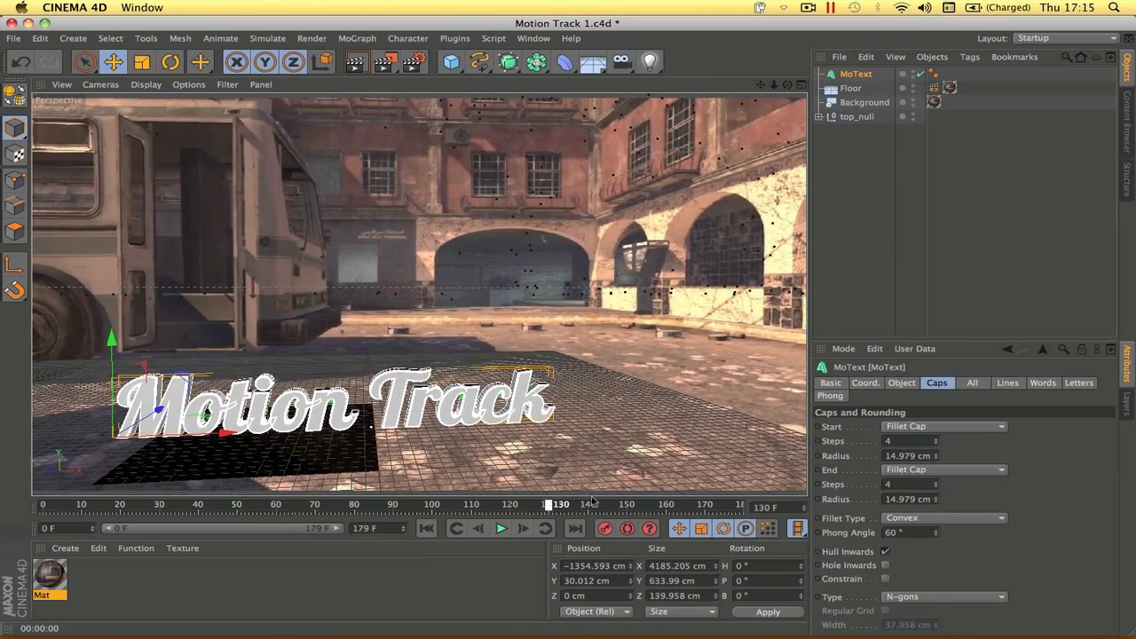
click(355, 61)
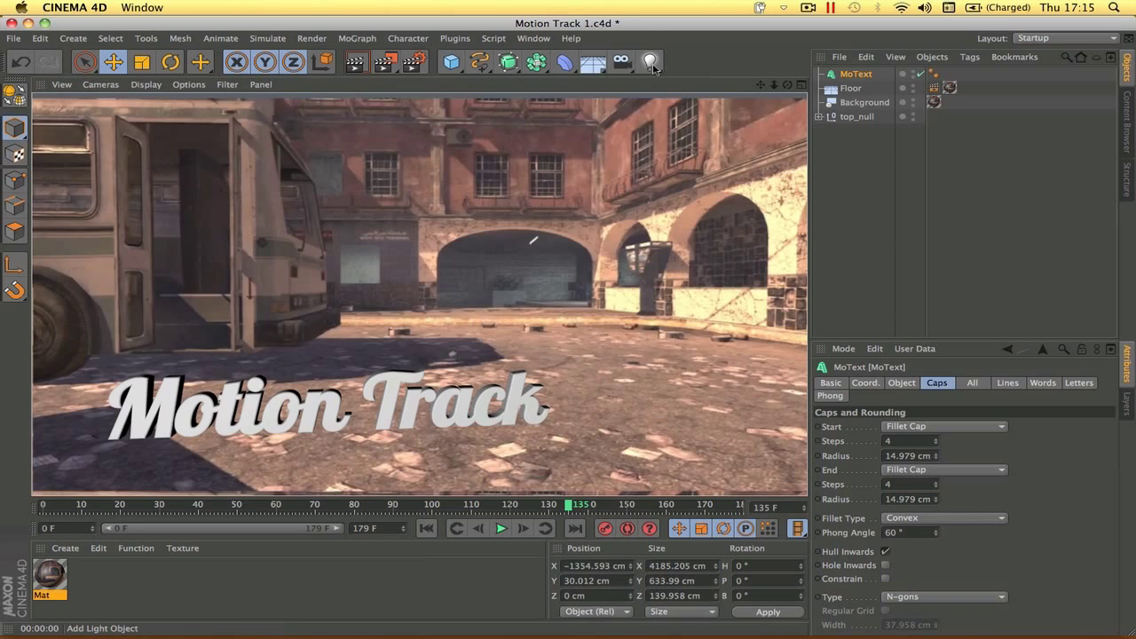
Step: Add an Omni light to the scene and preview-render frame 86
click(376, 505)
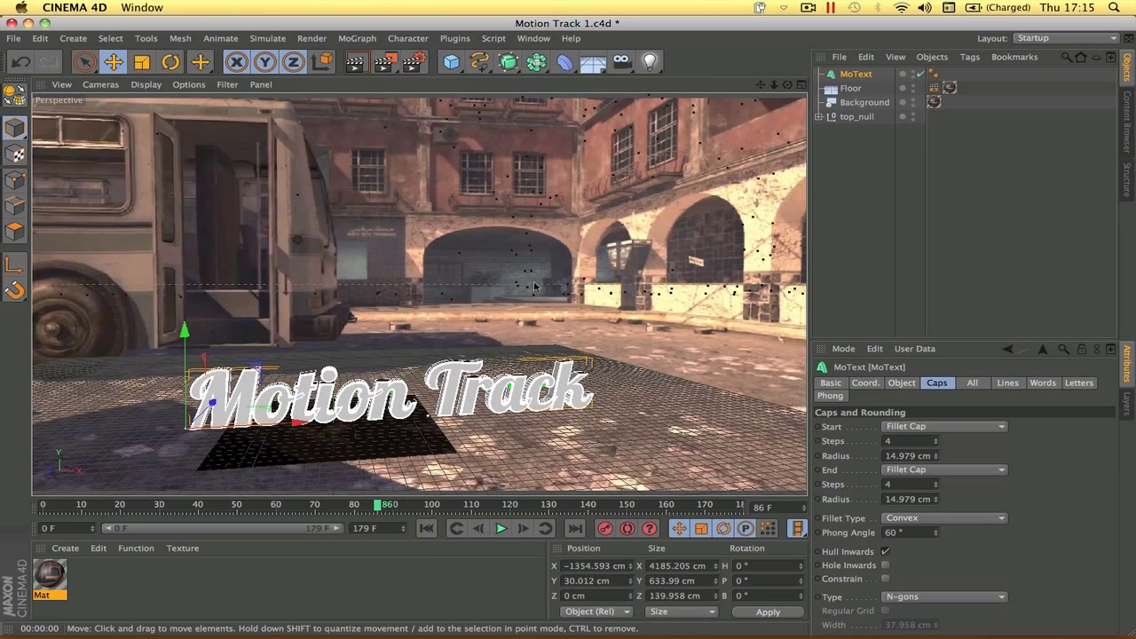
click(650, 61)
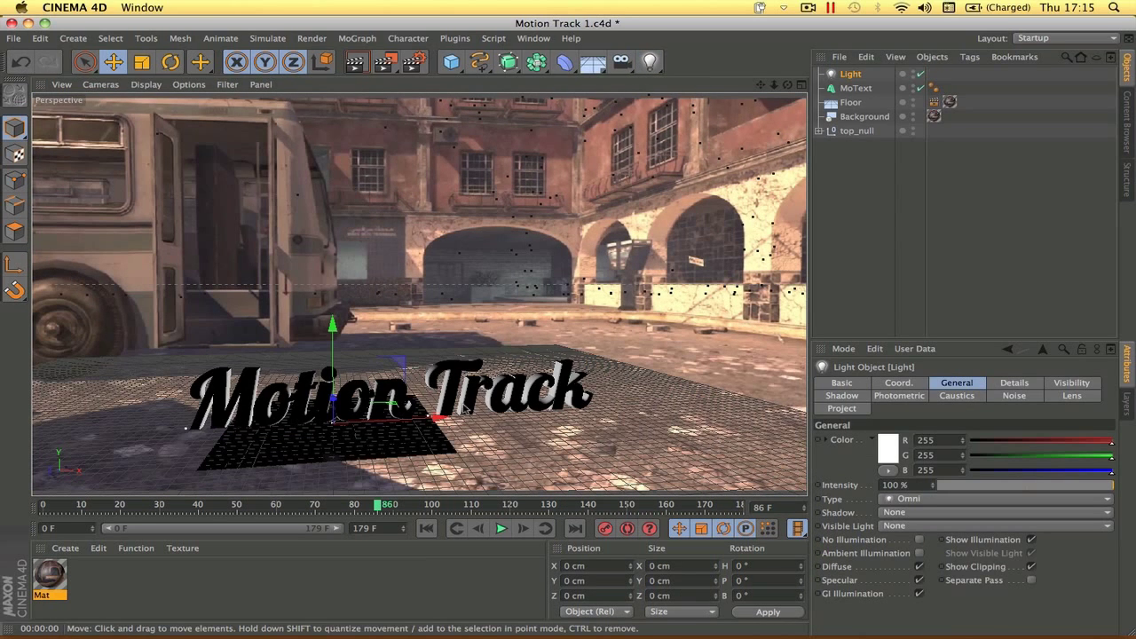
click(353, 62)
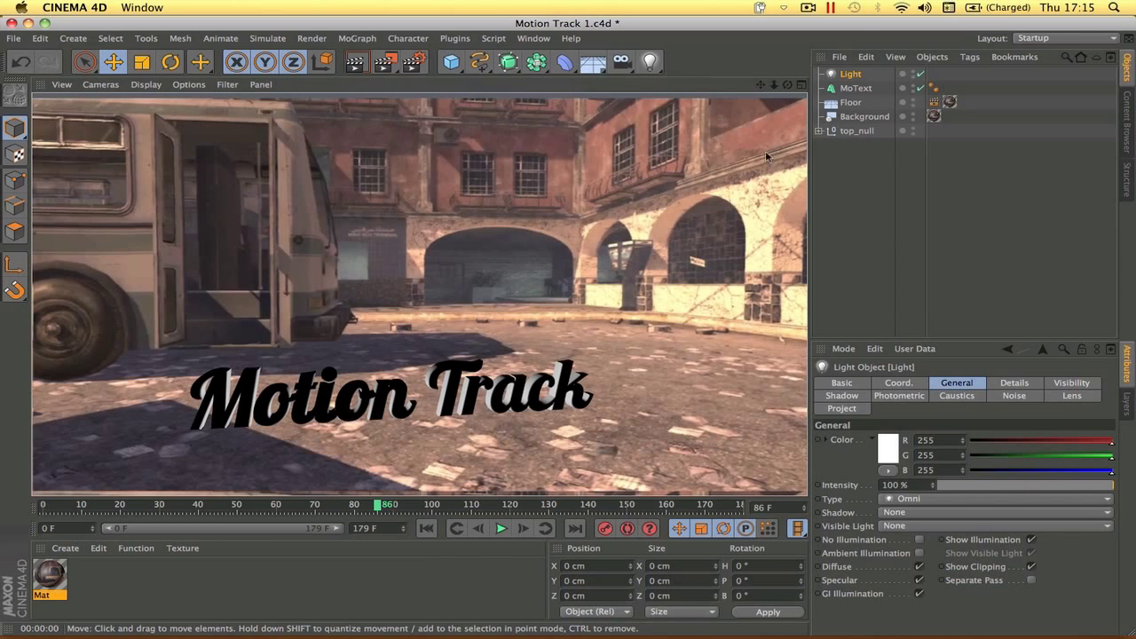
Step: Move the light above and in front of the text, to about X 653, Y 3001, Z -1411 cm
click(846, 74)
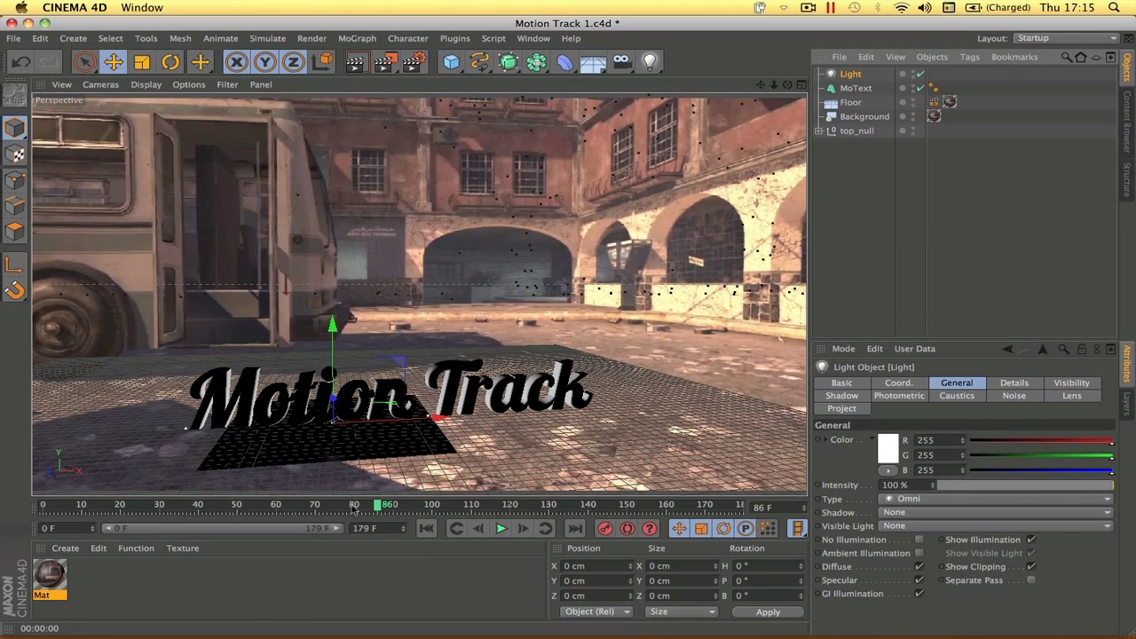
drag(353, 506, 298, 507)
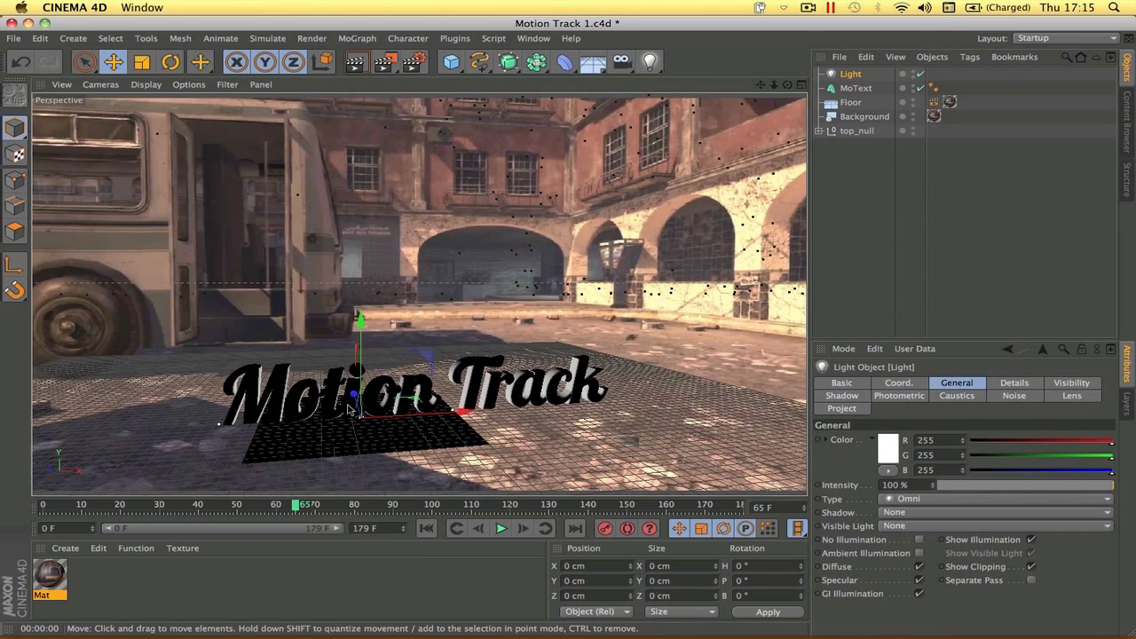
drag(353, 410, 392, 454)
drag(458, 470, 496, 421)
drag(480, 372, 487, 284)
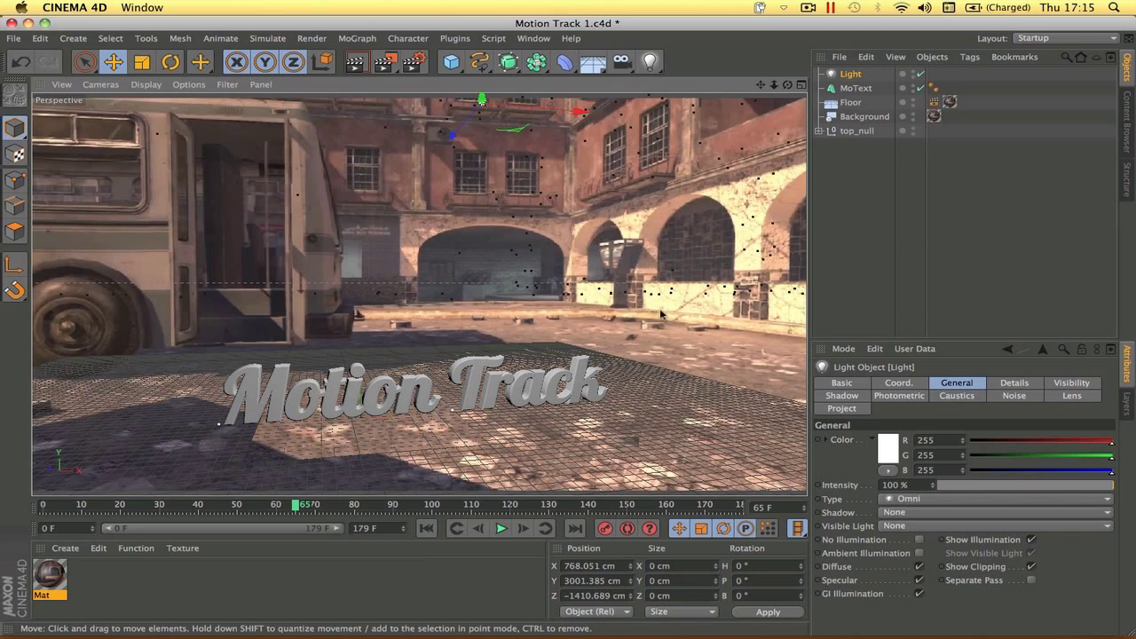
drag(666, 364, 646, 414)
Step: Set the light's shadow type to Shadow Maps (Soft) and render a preview at frame 65
click(895, 517)
click(902, 540)
click(354, 62)
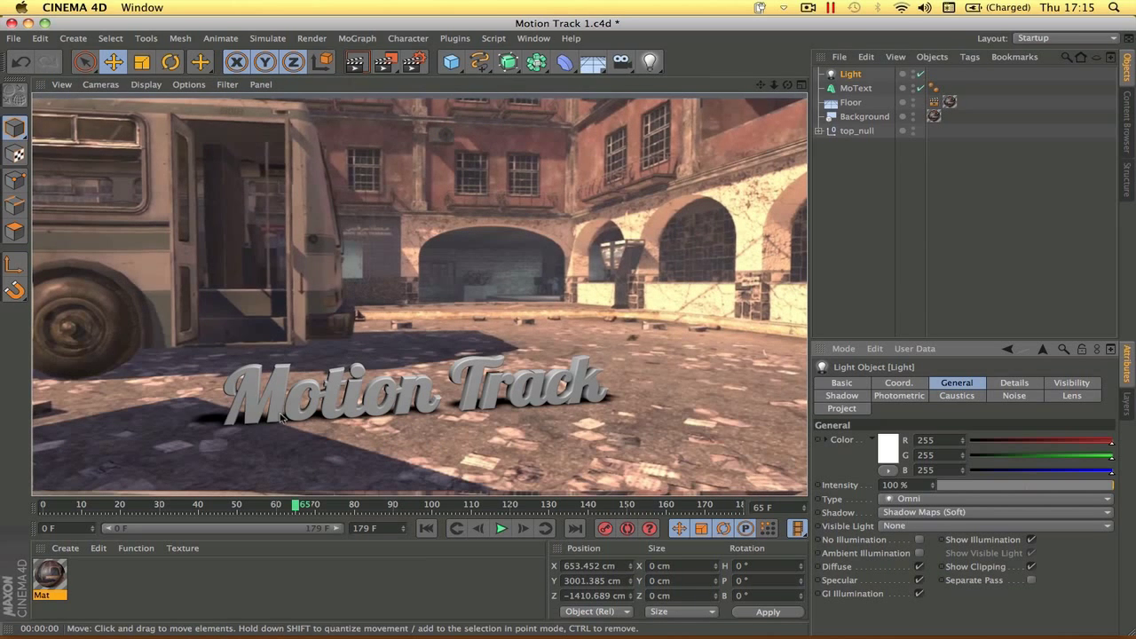
Step: Preview-render the first frame and frame 179 to check the text's shadow on the ground
drag(298, 504, 42, 504)
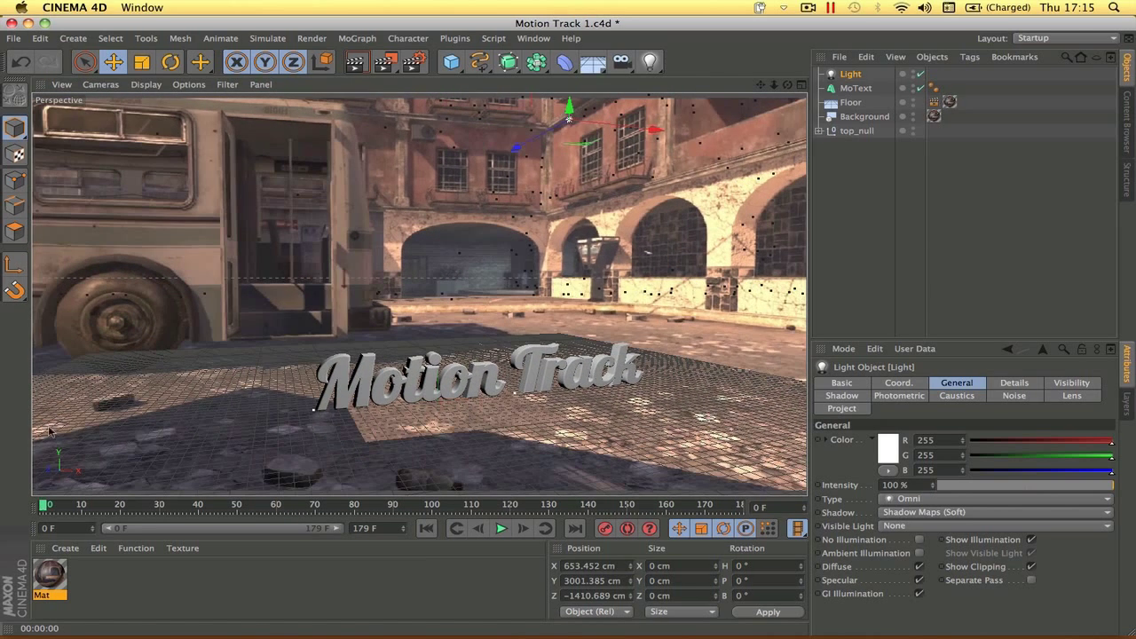
click(353, 58)
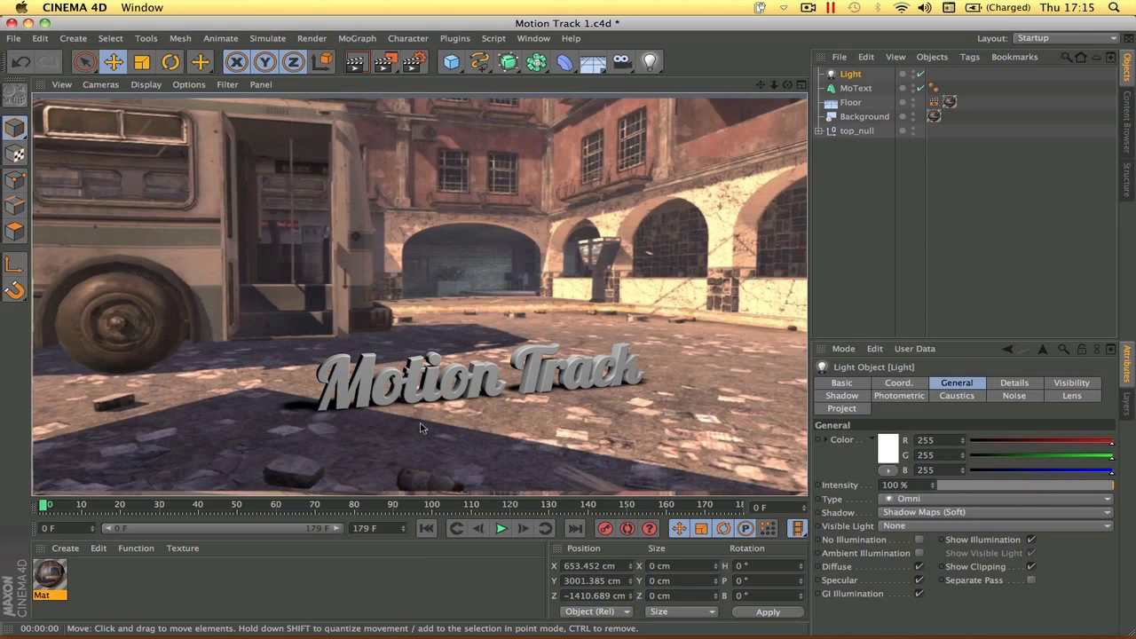
drag(80, 506, 741, 506)
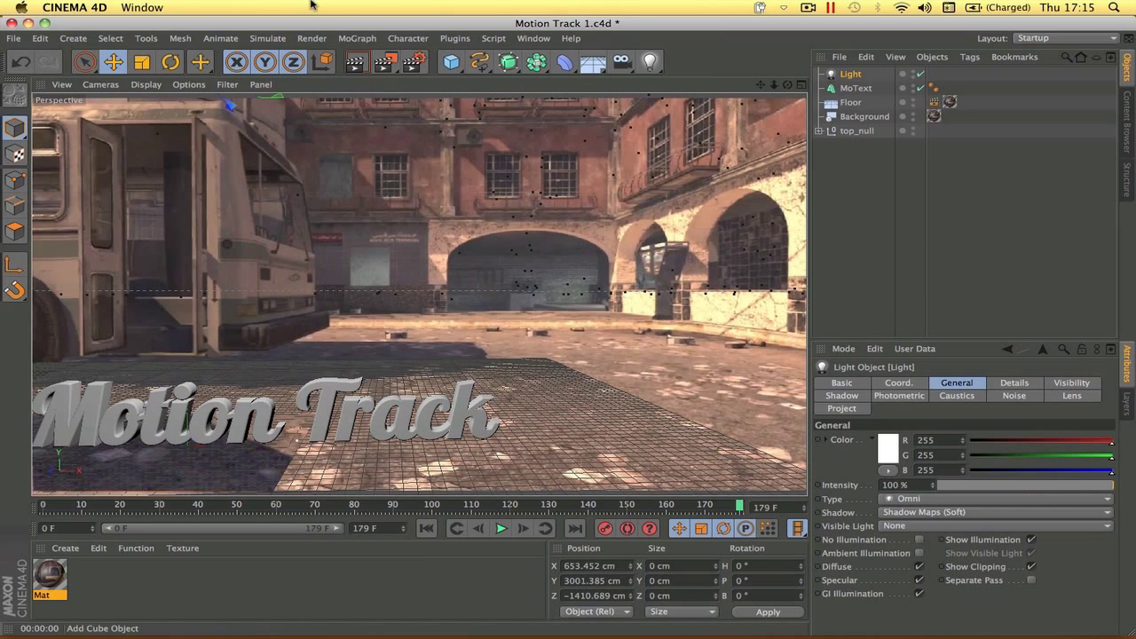
click(354, 61)
Step: Go to frame 25 and load the Car Paint-Glossy Blue material preset from the Broadcast glossy materials
drag(106, 508, 142, 508)
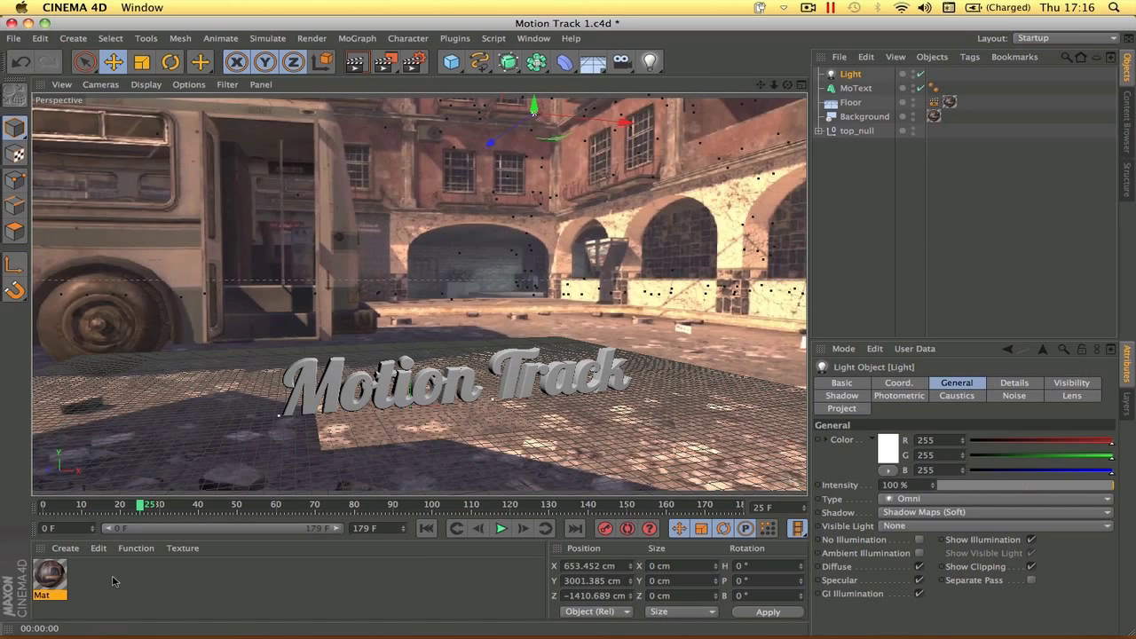
click(65, 549)
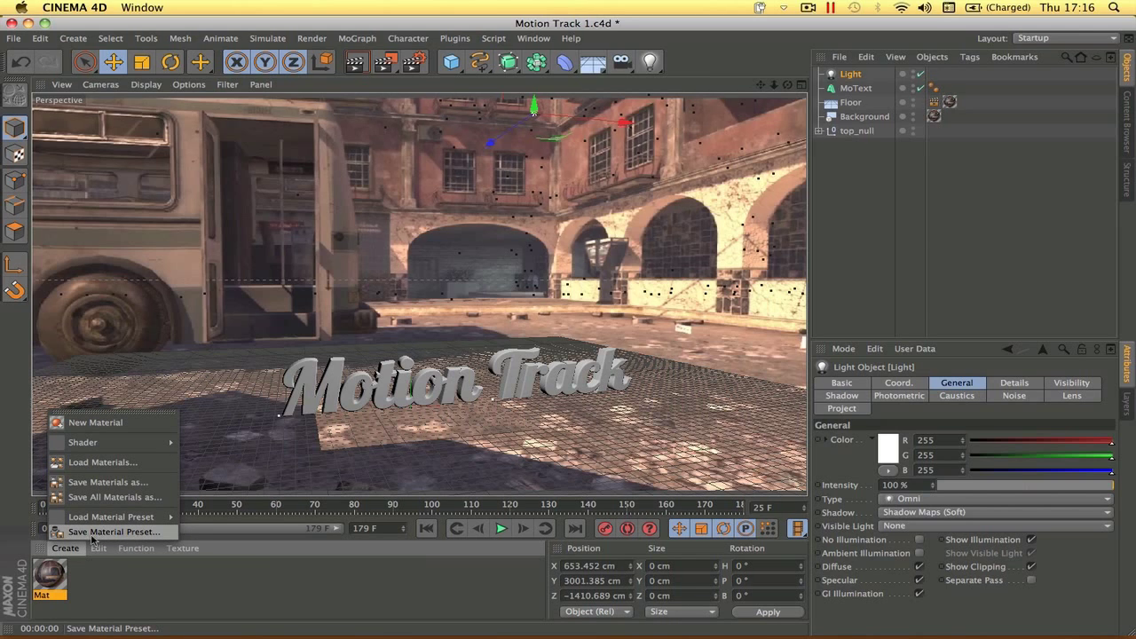
mouse_move(124, 517)
mouse_move(204, 518)
mouse_move(267, 535)
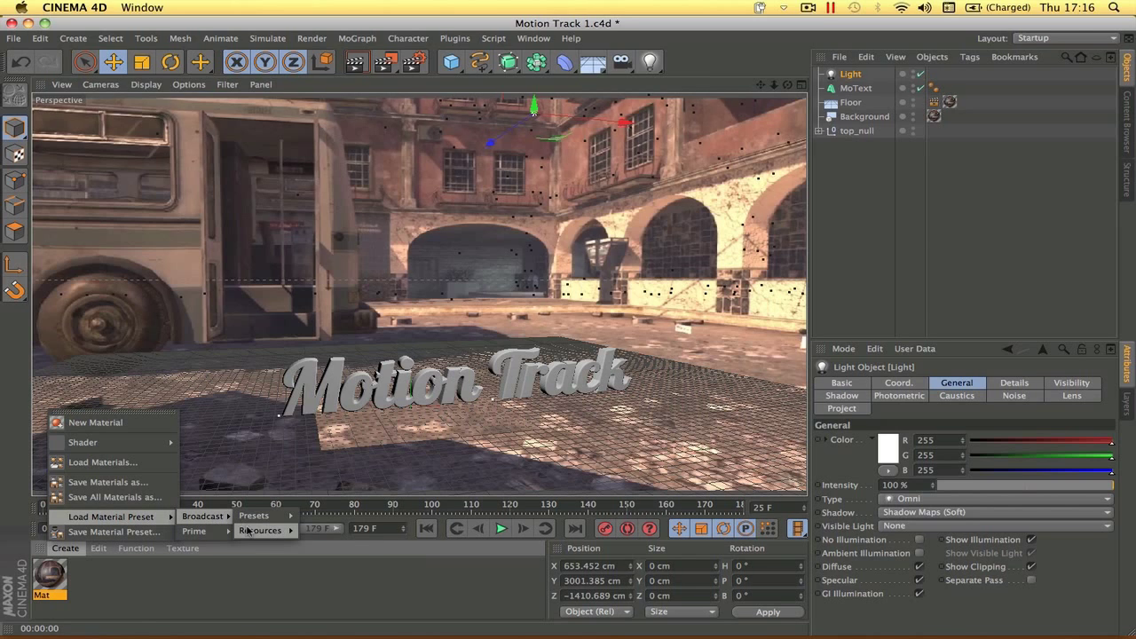
mouse_move(344, 537)
mouse_move(373, 547)
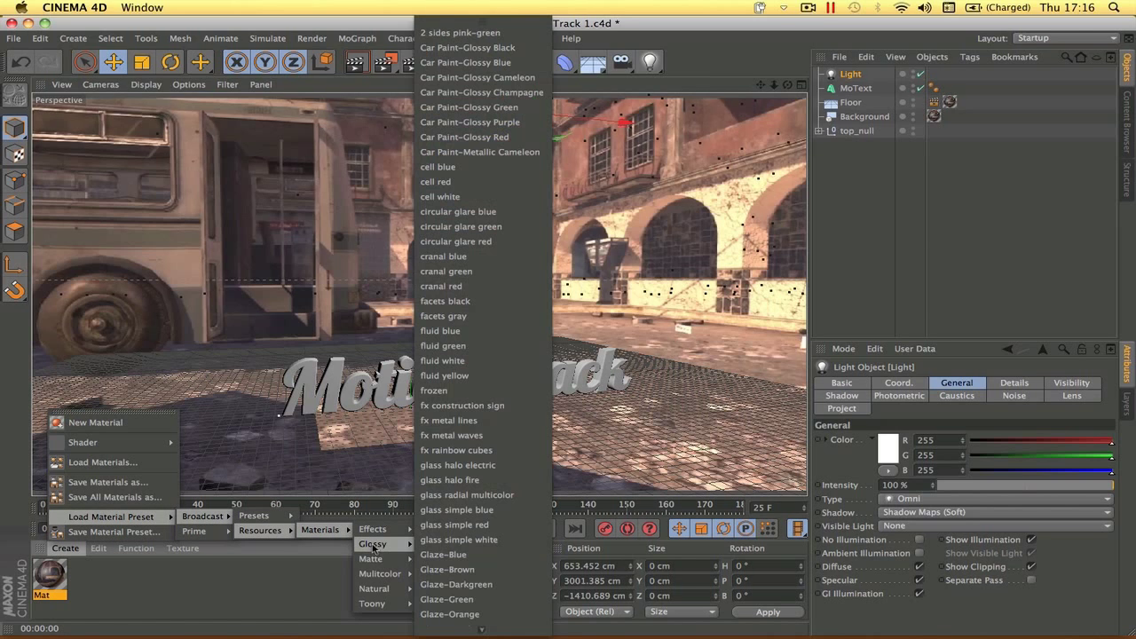
click(527, 71)
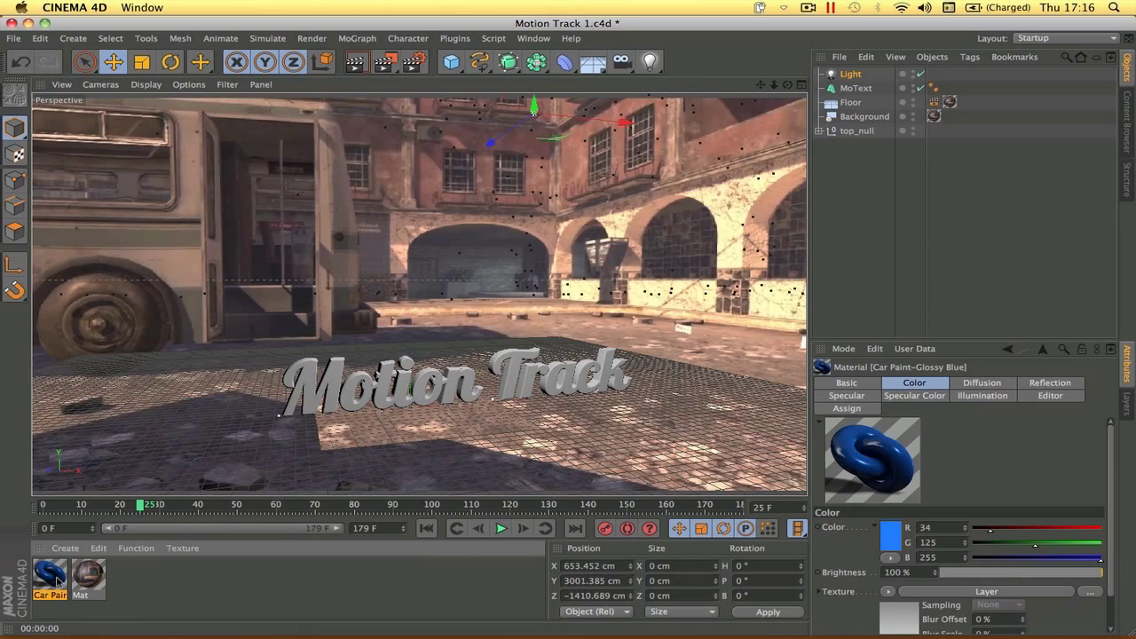
Step: Set the reflection brightness of the Car Paint-Glossy Blue material to 45%
double_click(51, 575)
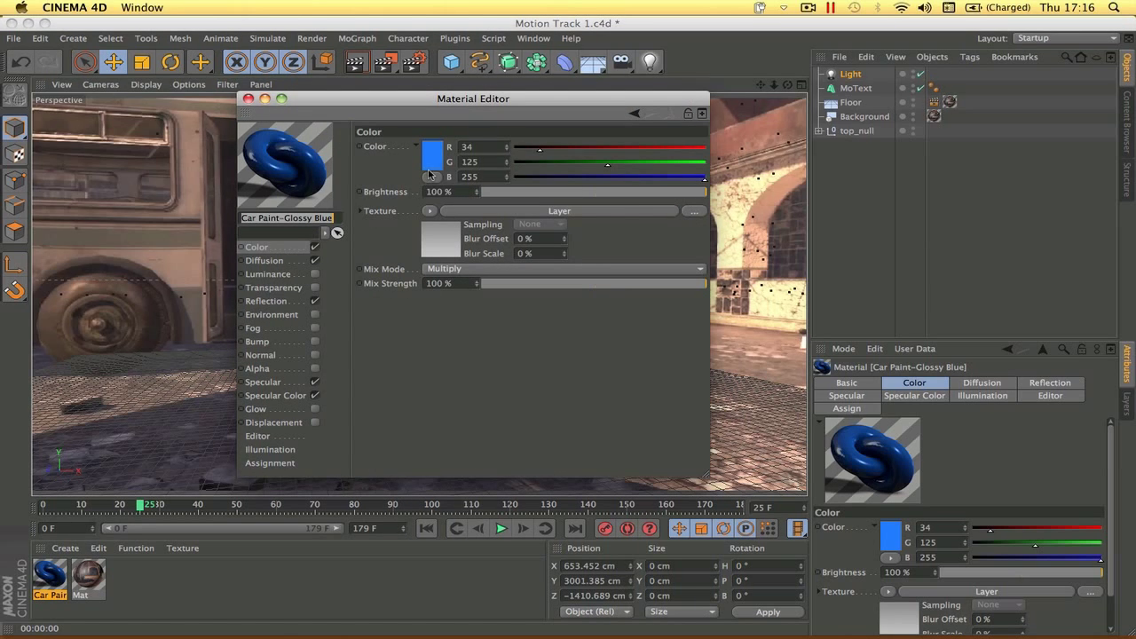
click(269, 301)
drag(561, 199, 583, 198)
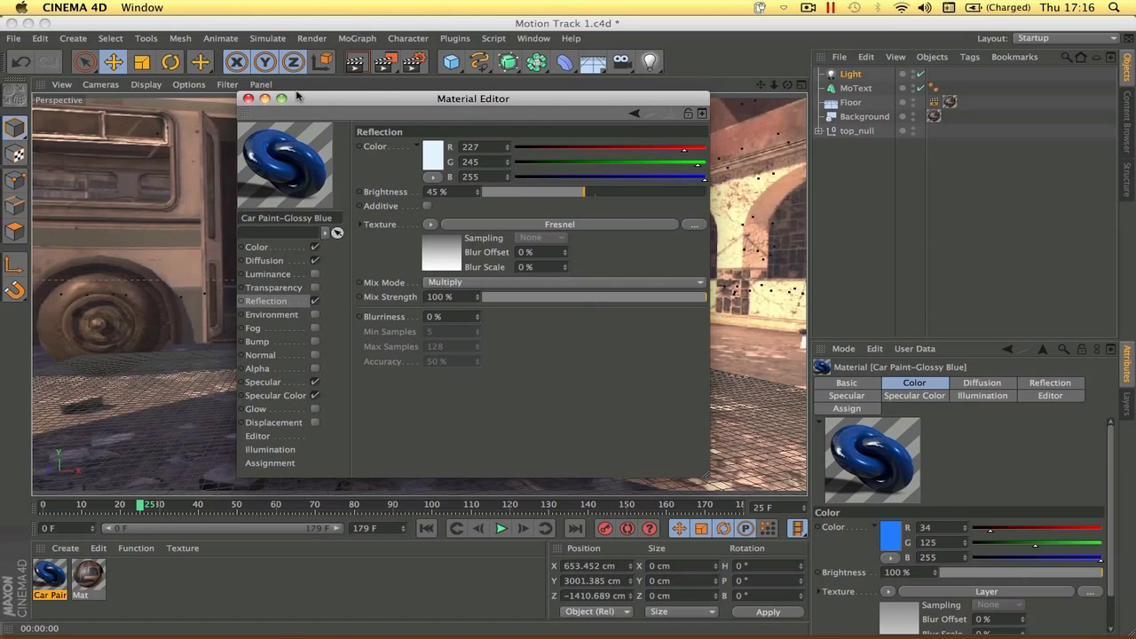
click(249, 98)
Step: Apply the Car Paint-Glossy Blue material to the Motion Track text and preview-render frames 25 and 106
mouse_move(94, 548)
mouse_down()
mouse_move(363, 413)
mouse_move(346, 399)
mouse_up()
click(360, 62)
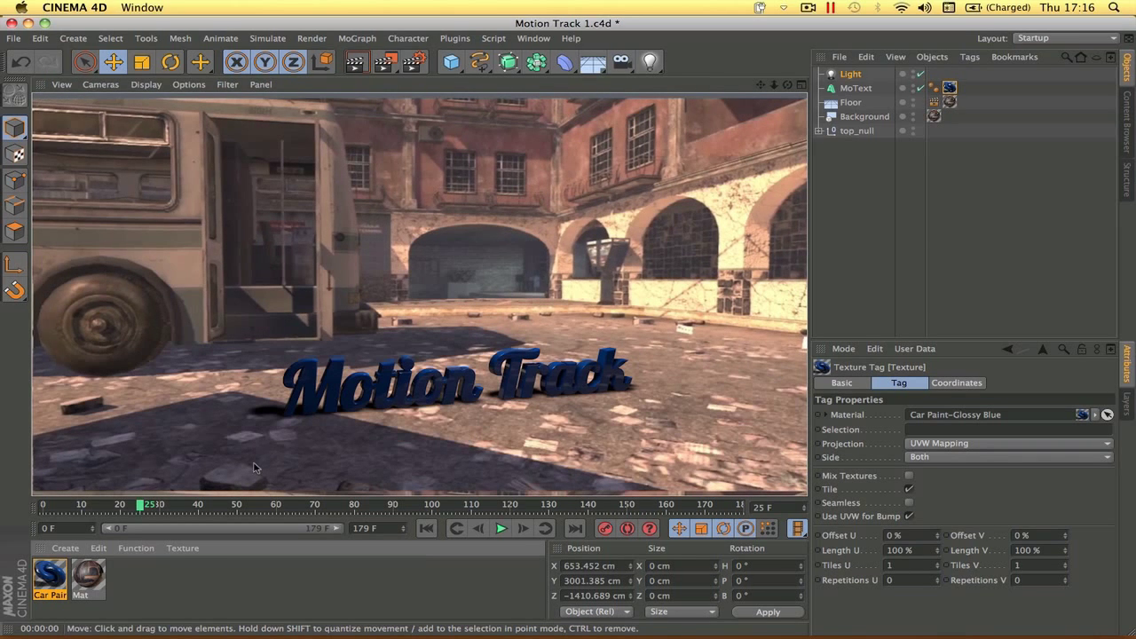
click(263, 505)
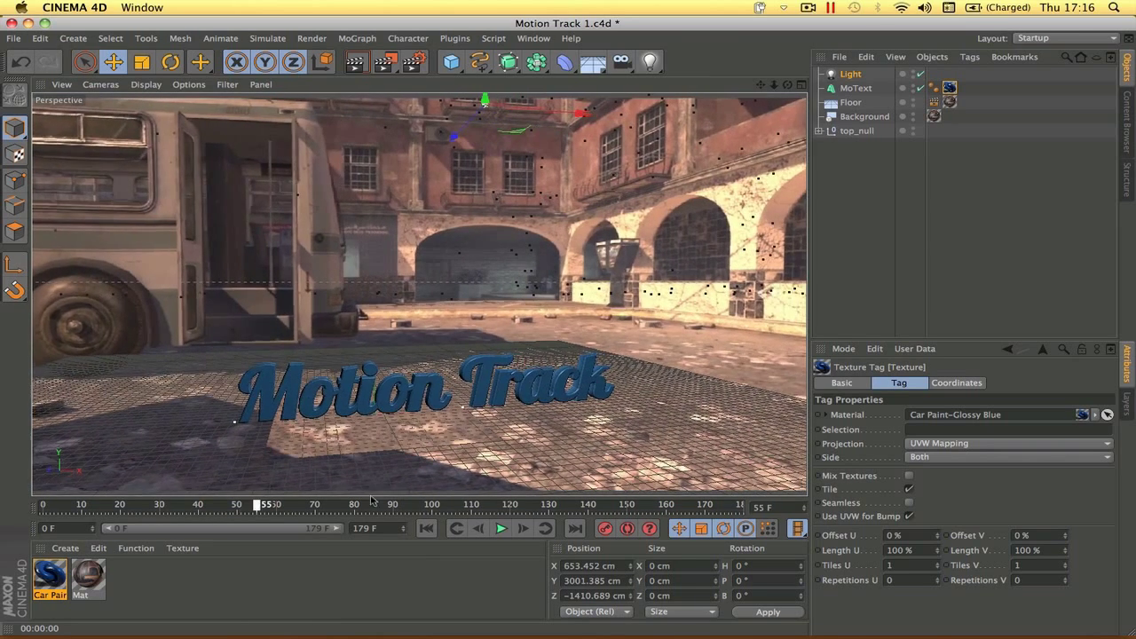
click(455, 505)
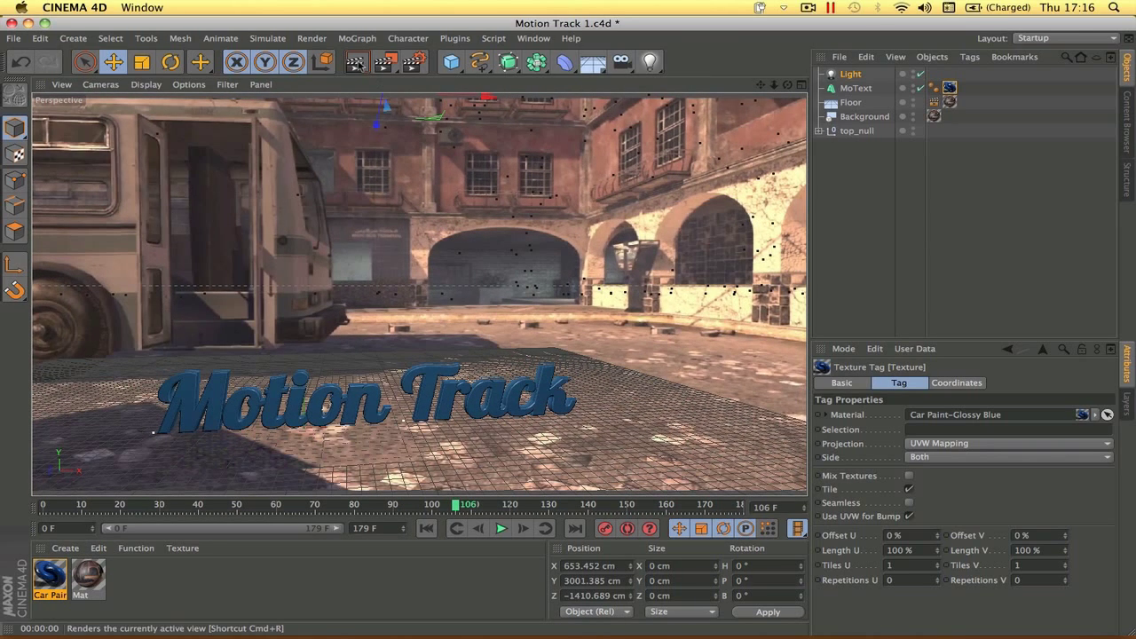
click(358, 64)
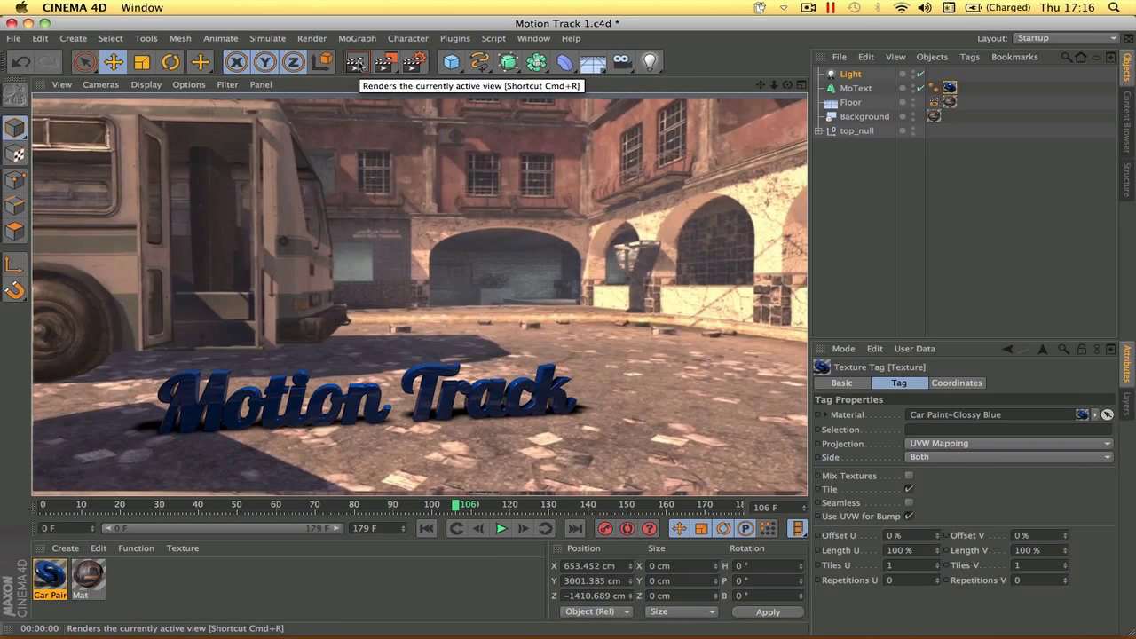
drag(511, 507, 432, 506)
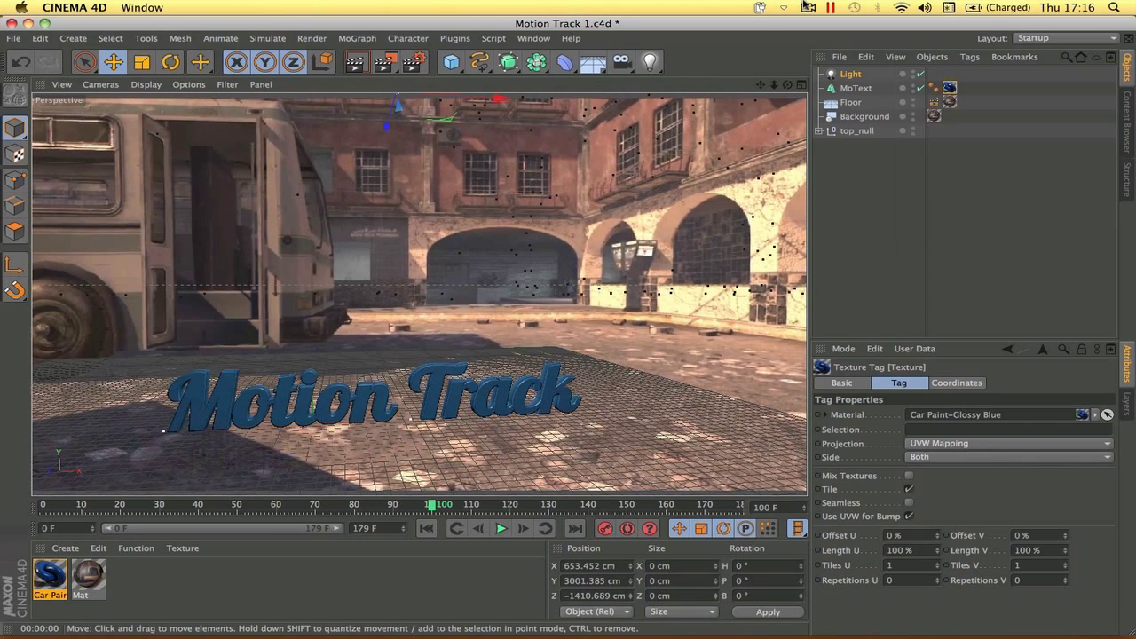
click(807, 7)
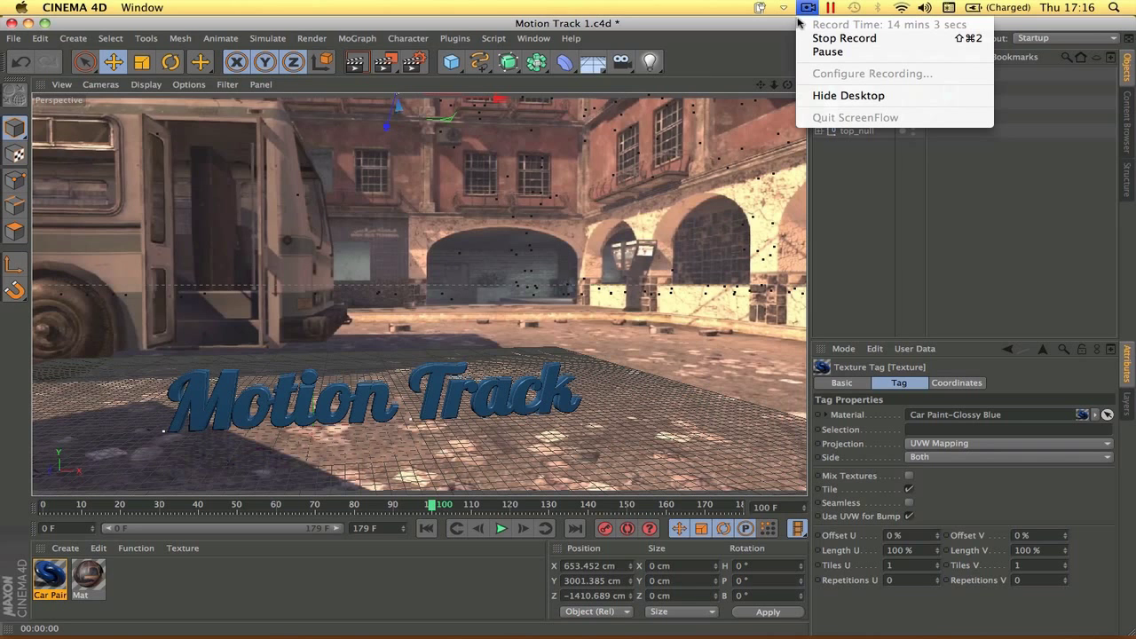
click(789, 35)
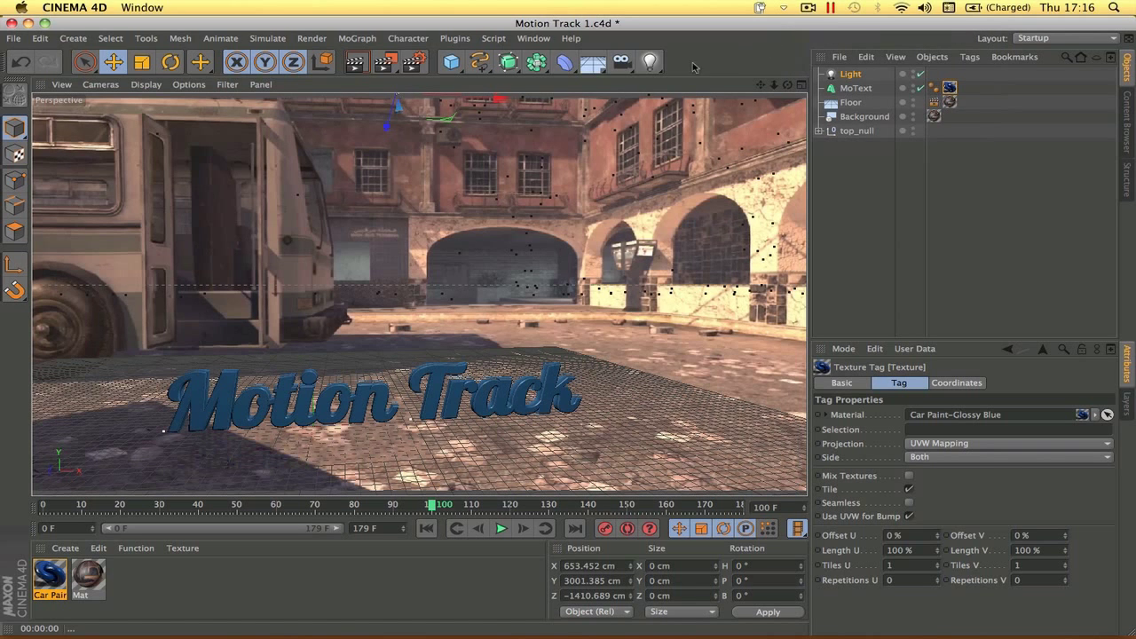
Step: Preview-render frame 86 to check the glossy blue text and its shadow against the footage, leaving no object selected
click(378, 505)
click(354, 62)
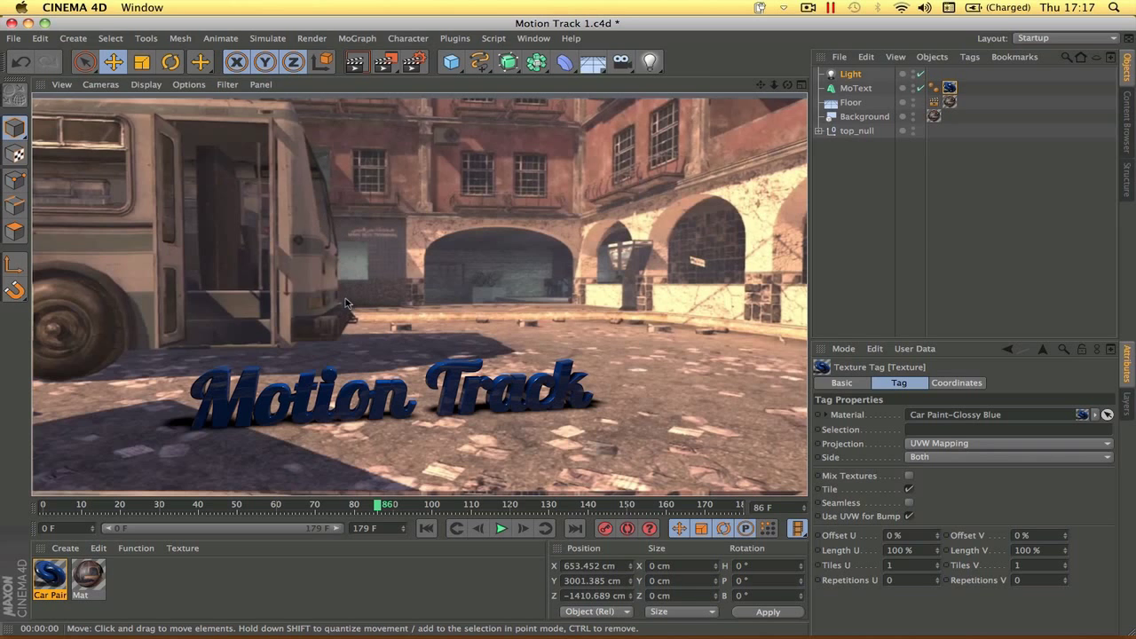
click(340, 407)
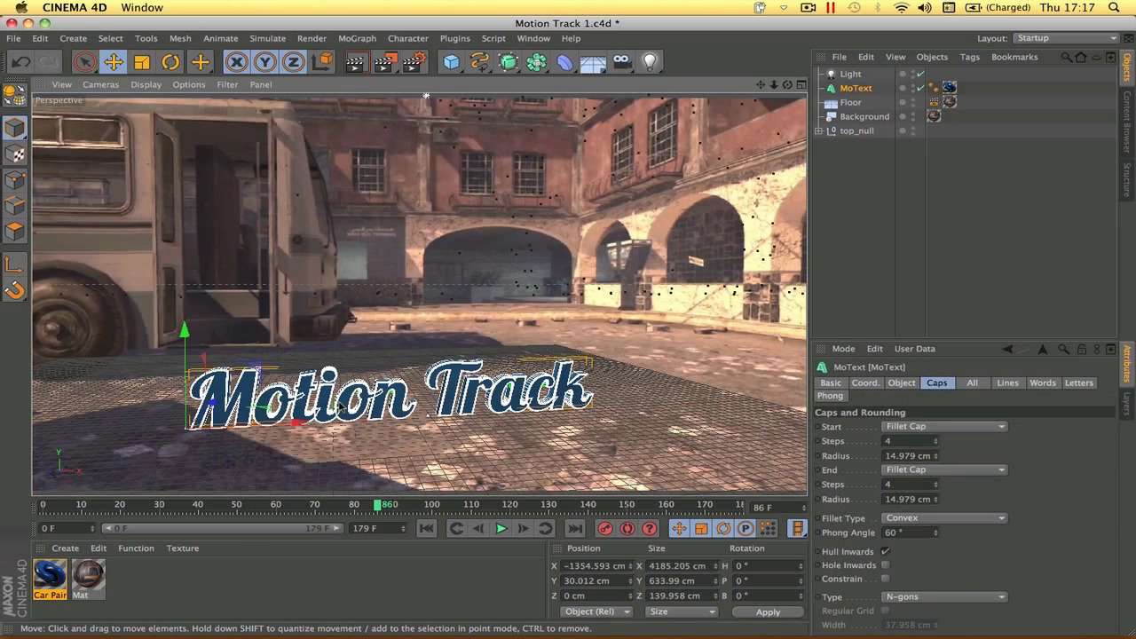
click(768, 153)
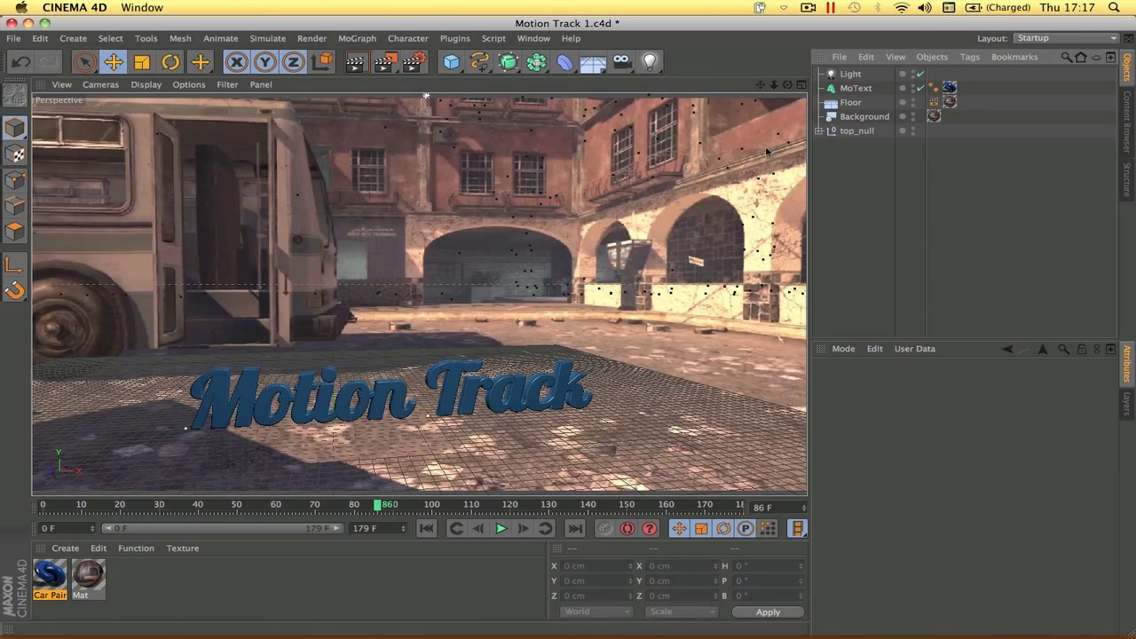
click(364, 59)
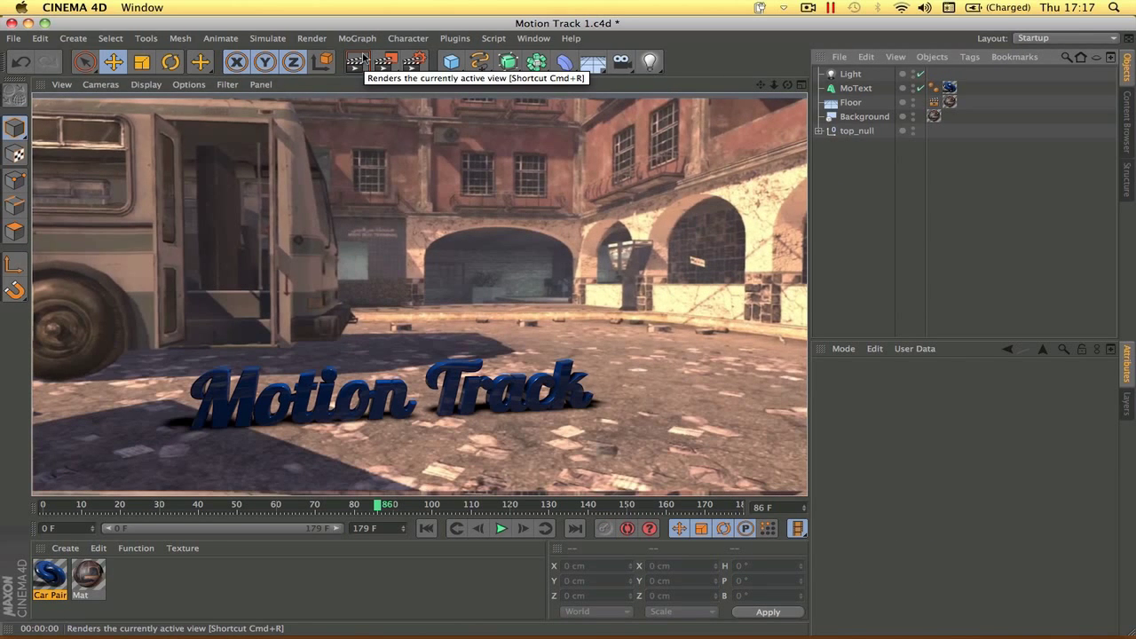